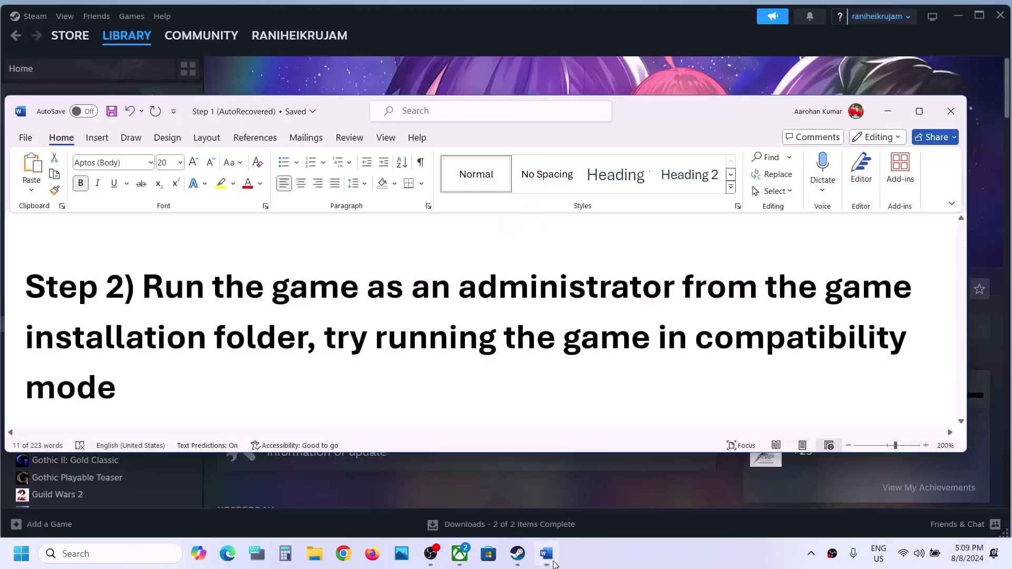
Review Step 2 in the Word document and switch to Steam to open the local files folder of Fate/stay night REMASTERED
scroll(352, 364, up, 3)
scroll(353, 367, down, 3)
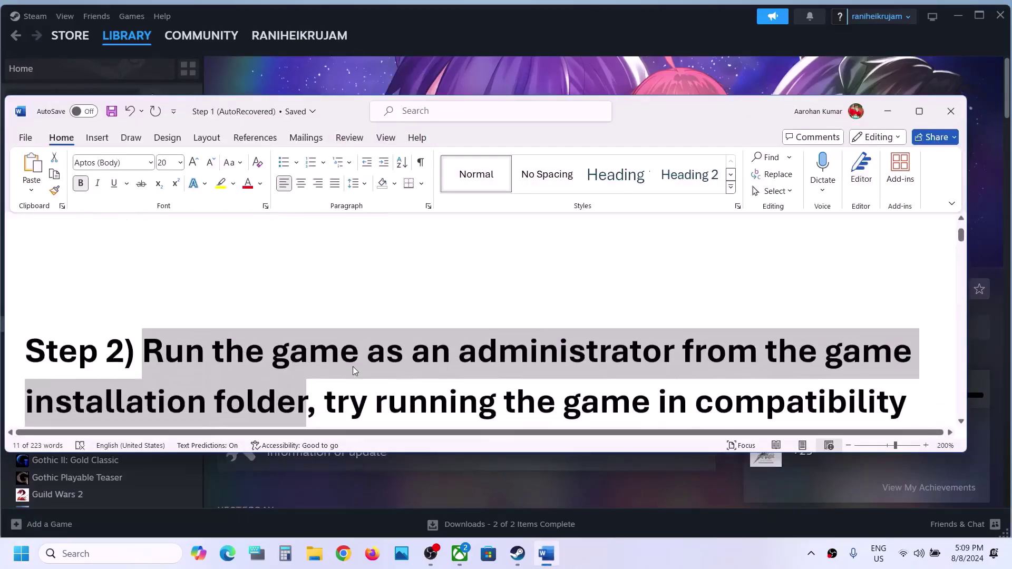
click(444, 47)
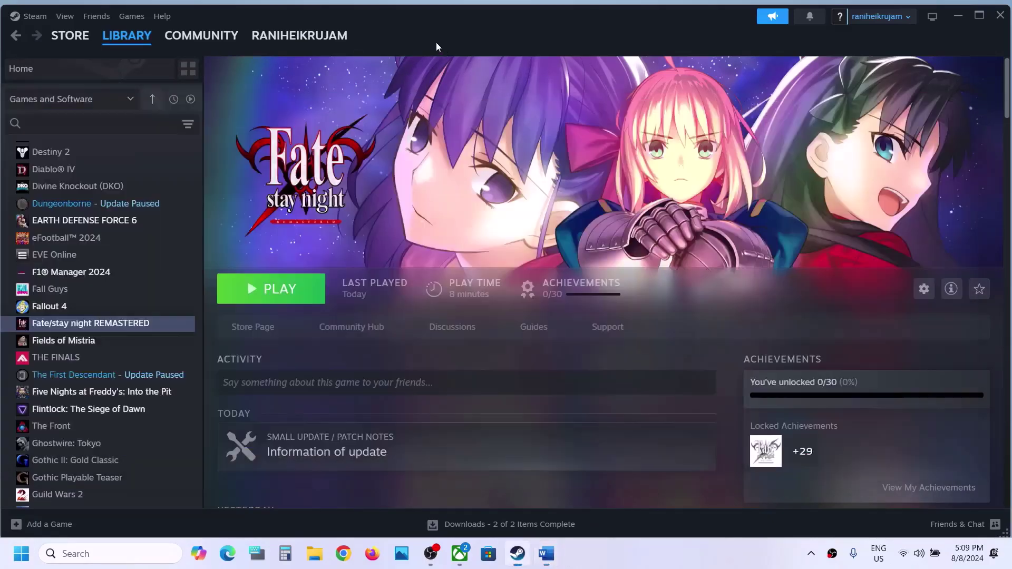
right_click(68, 327)
mouse_move(100, 406)
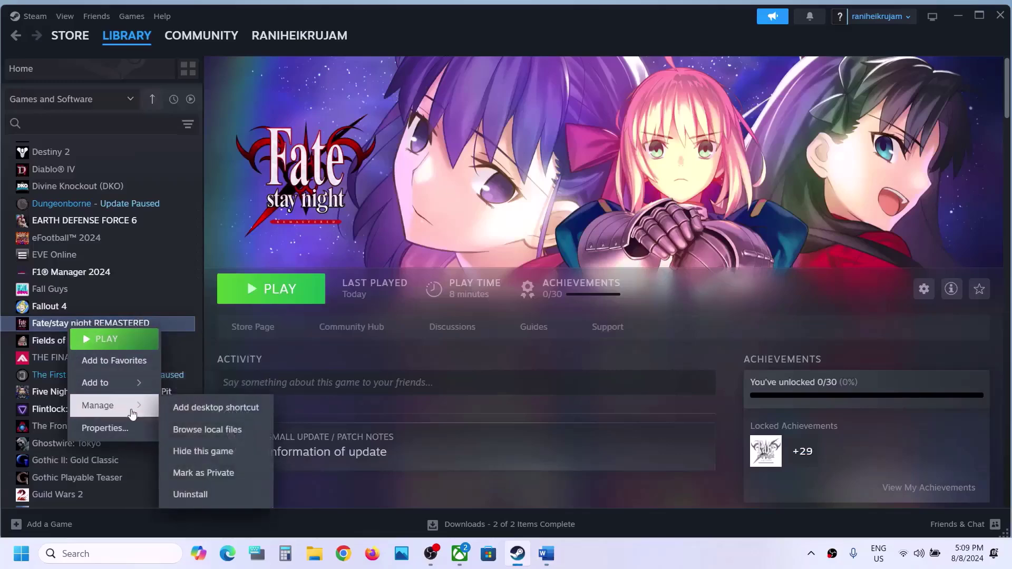
click(247, 422)
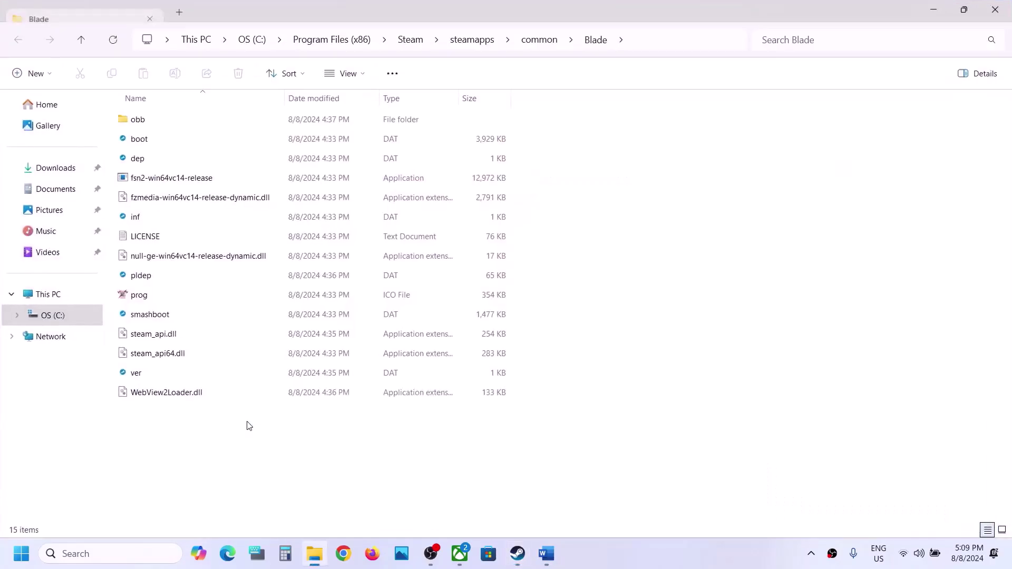
Set the fsn2-win64vc14-release application to run as an administrator in its compatibility properties
click(185, 181)
right_click(206, 180)
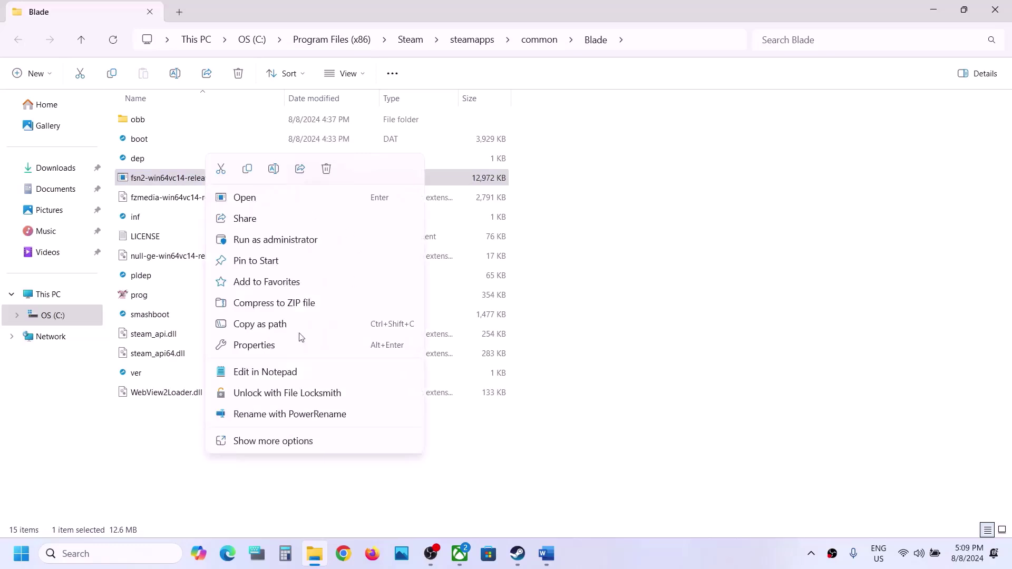
click(255, 352)
click(277, 207)
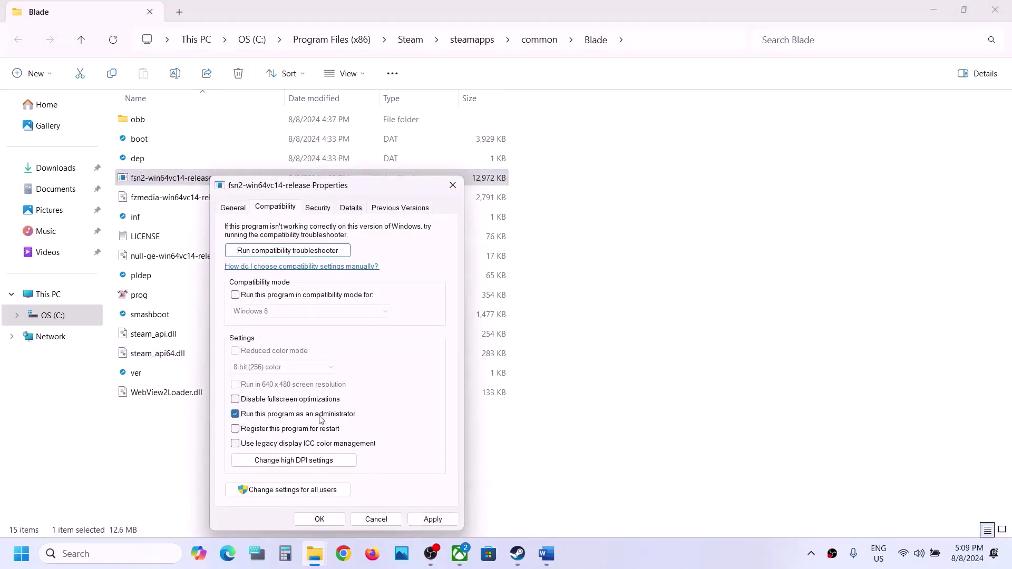
click(430, 519)
click(322, 520)
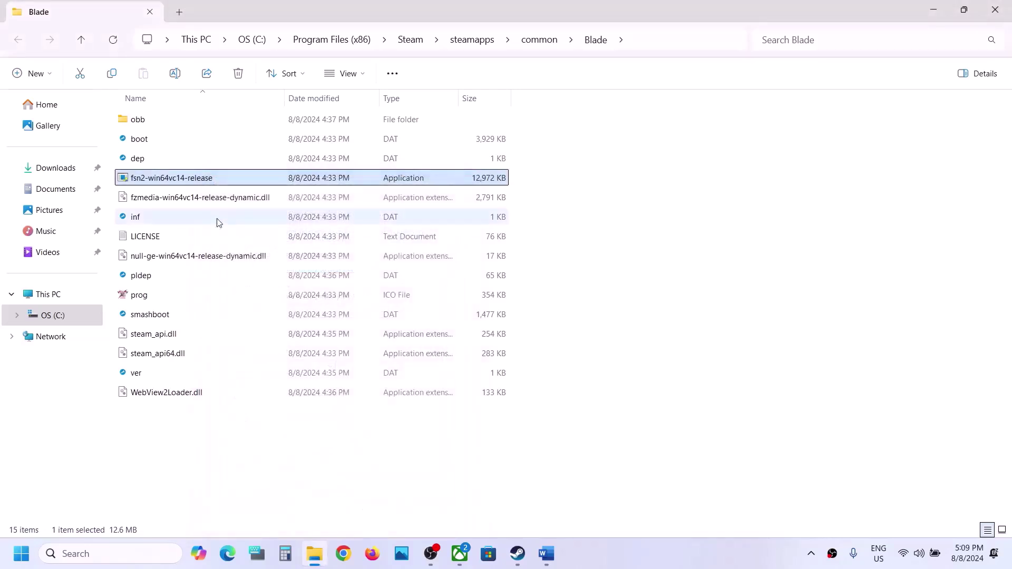
Apply Windows 8 compatibility mode to the fsn2-win64vc14-release application
right_click(161, 181)
click(209, 345)
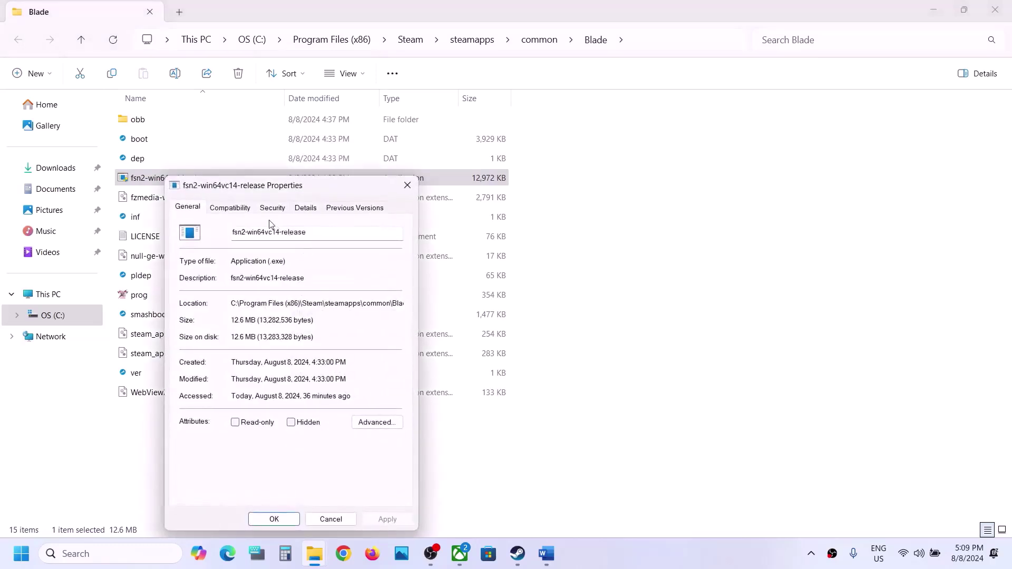
click(238, 208)
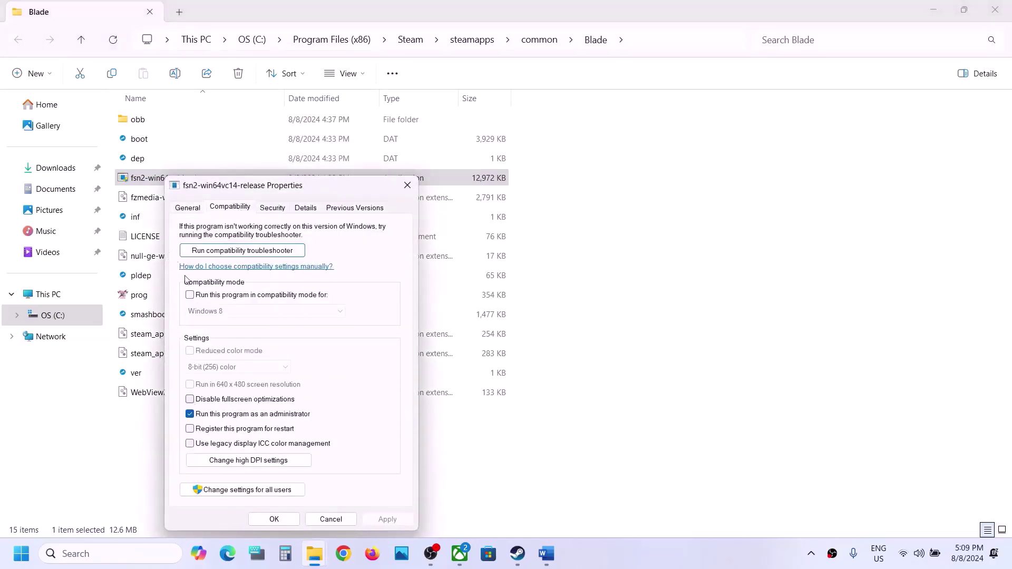
click(190, 296)
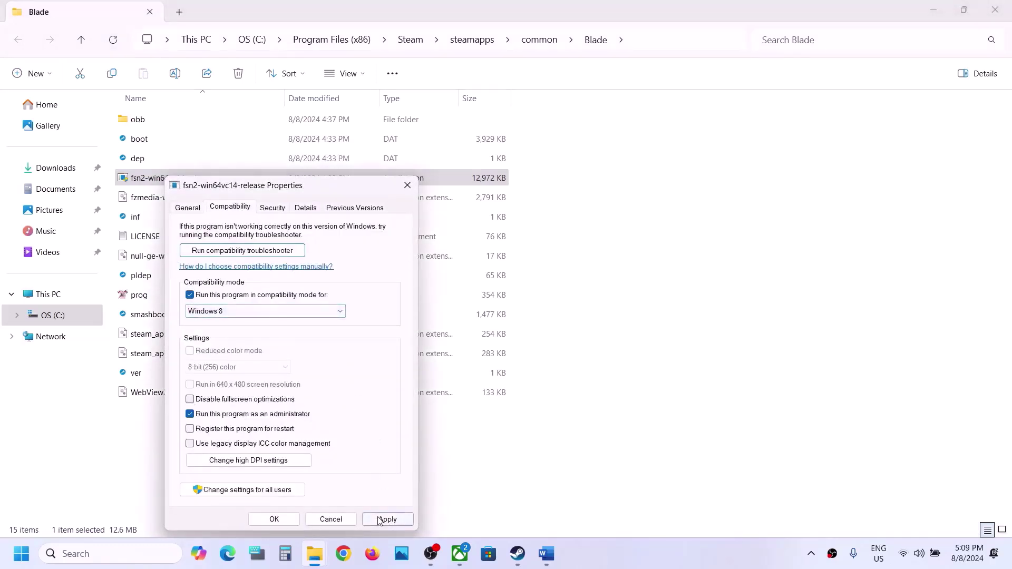
click(380, 520)
Change the application's compatibility mode to Windows 7 and disable fullscreen optimizations
click(224, 313)
click(226, 349)
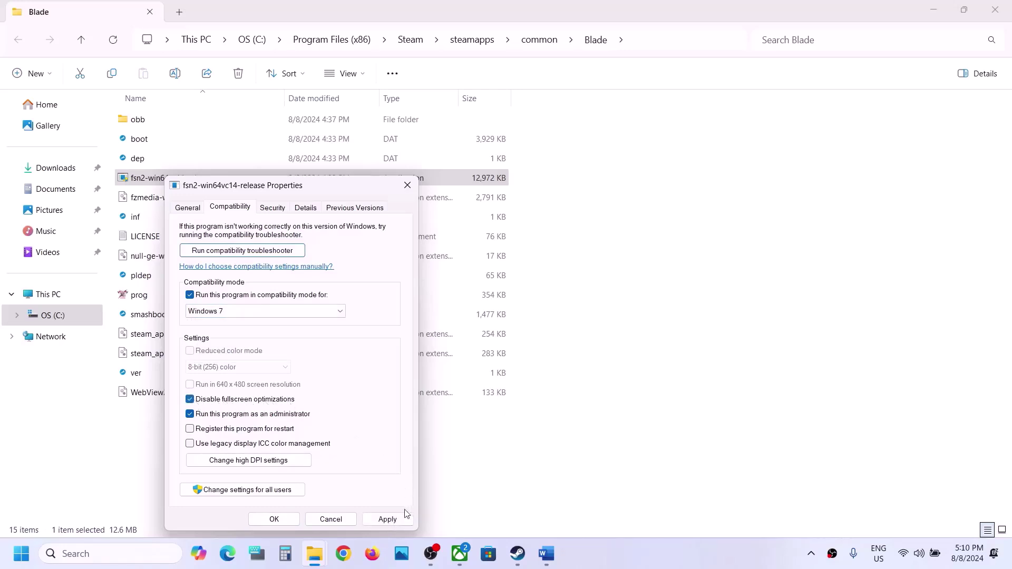
click(277, 520)
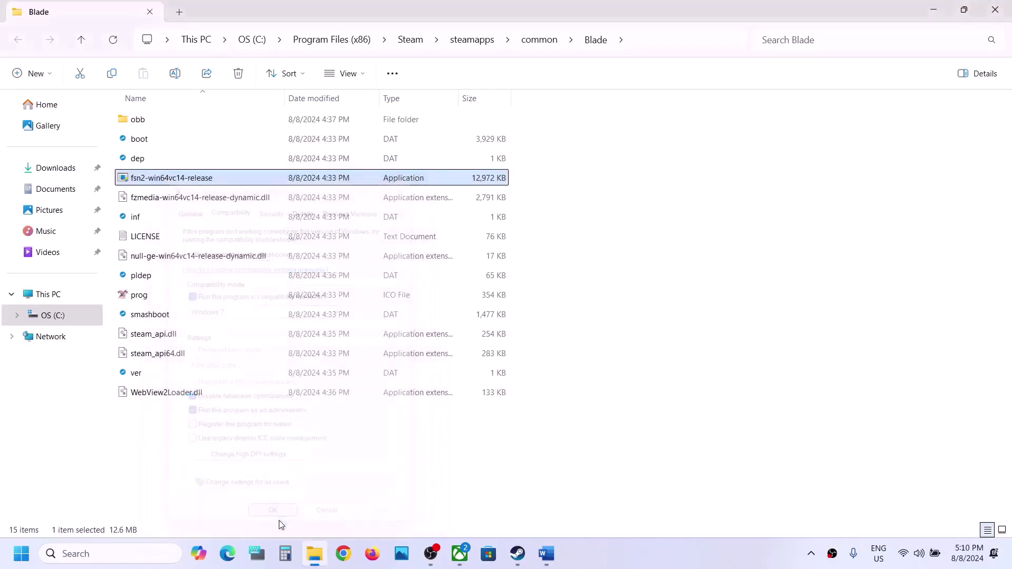
Turn off compatibility mode, disabled fullscreen optimizations and running as administrator for the fsn2-win64vc14-release application
right_click(177, 182)
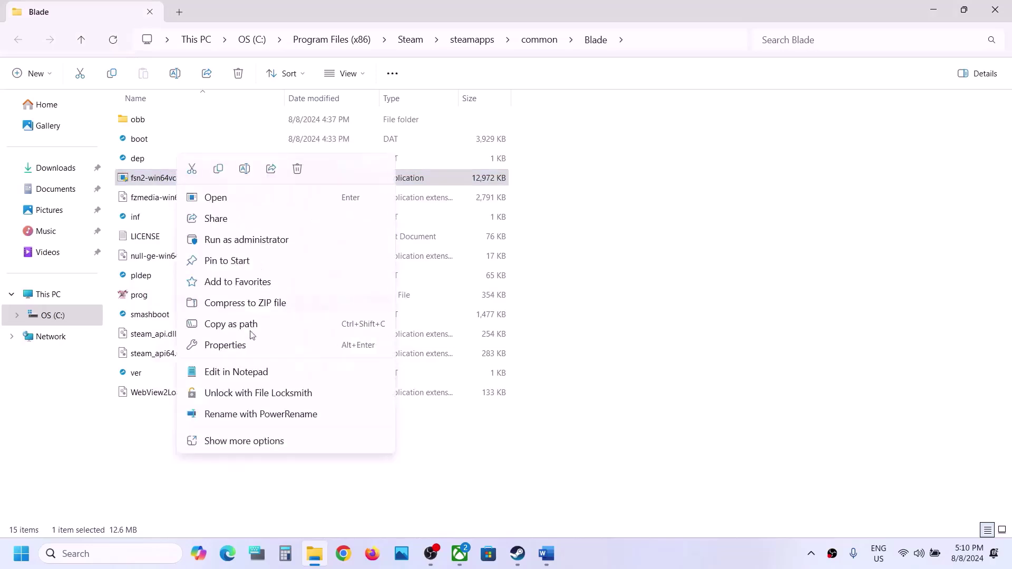
click(240, 348)
click(245, 207)
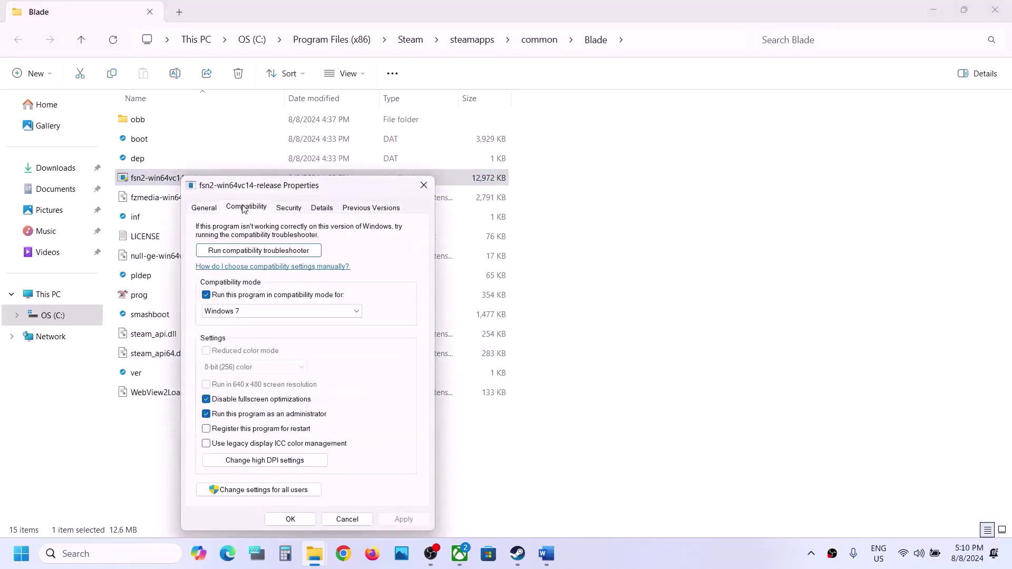
click(207, 295)
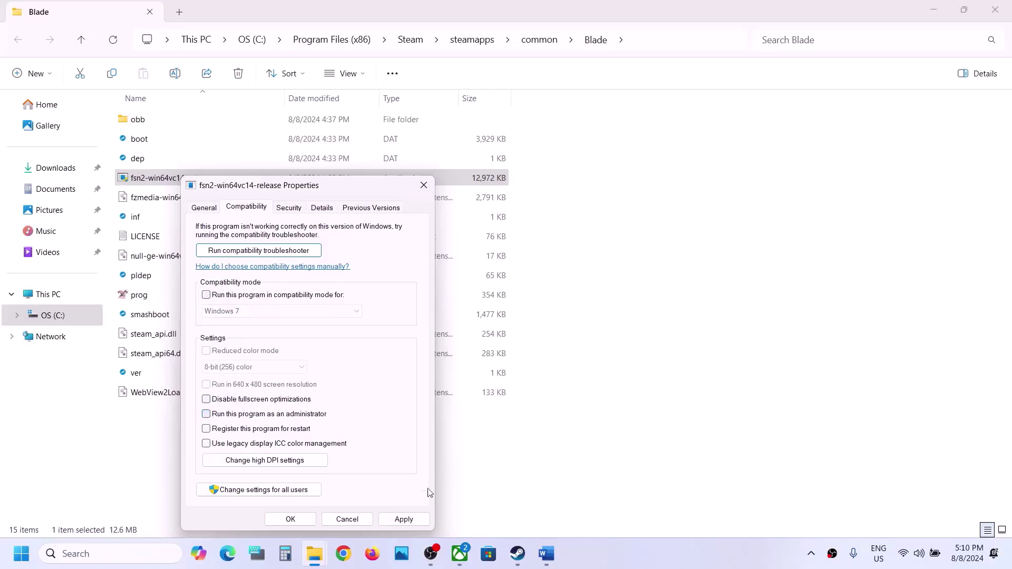
click(404, 519)
click(296, 522)
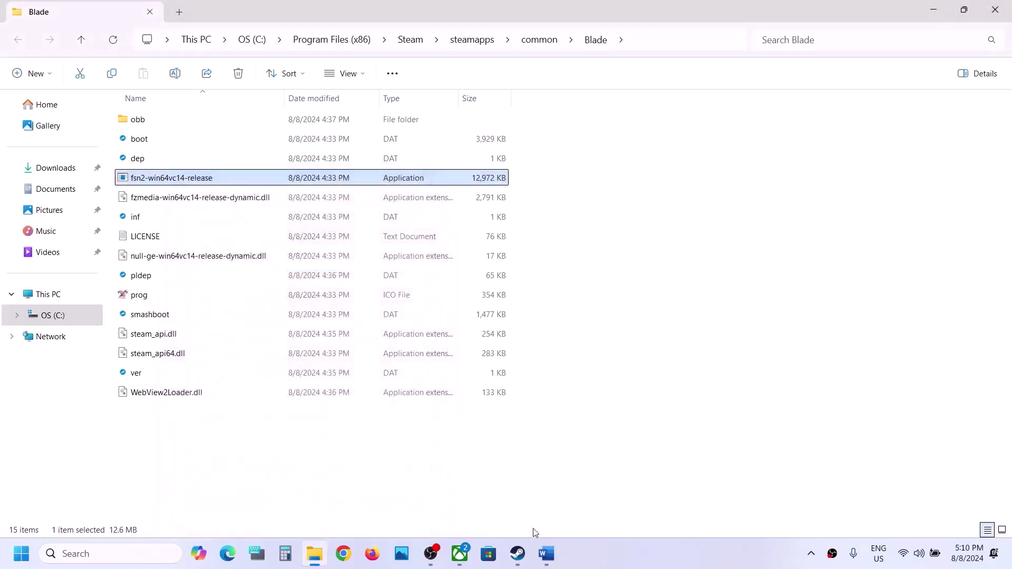
Check Step 3 in the Word document and set the launch options of Fate/stay night REMASTERED to -dx11 in Steam
click(518, 554)
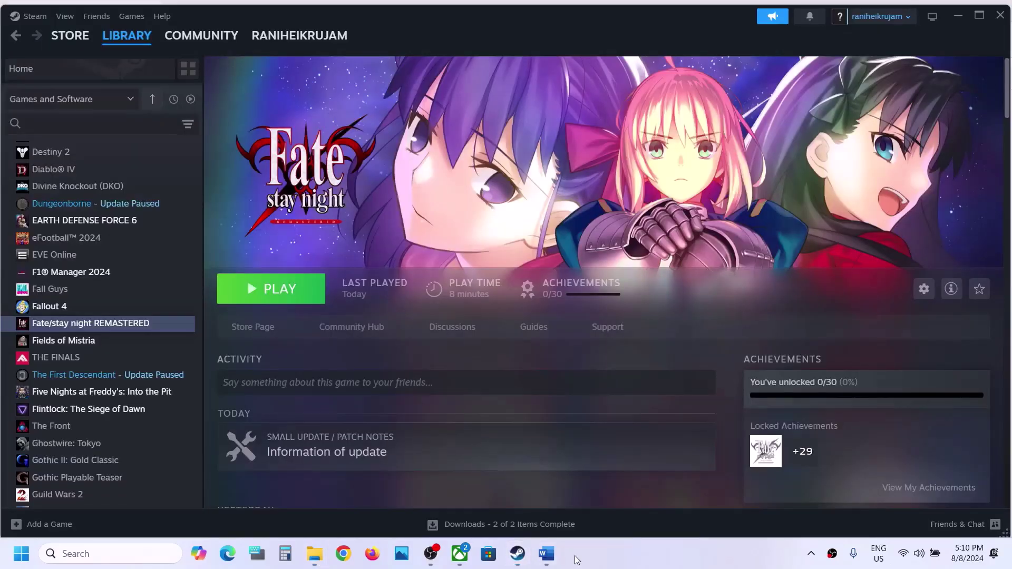
click(547, 553)
scroll(395, 387, down, 3)
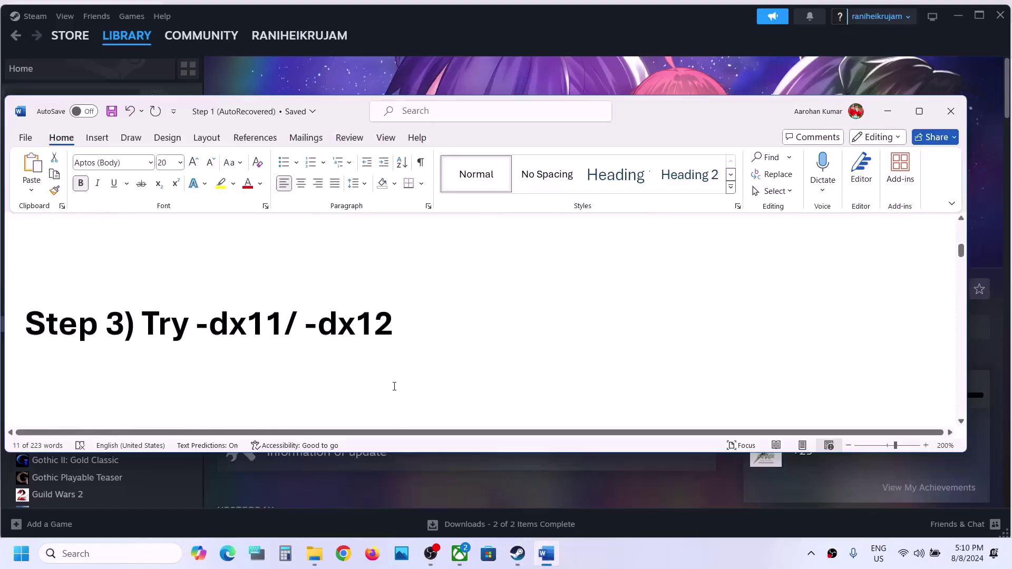
key(alt+Tab)
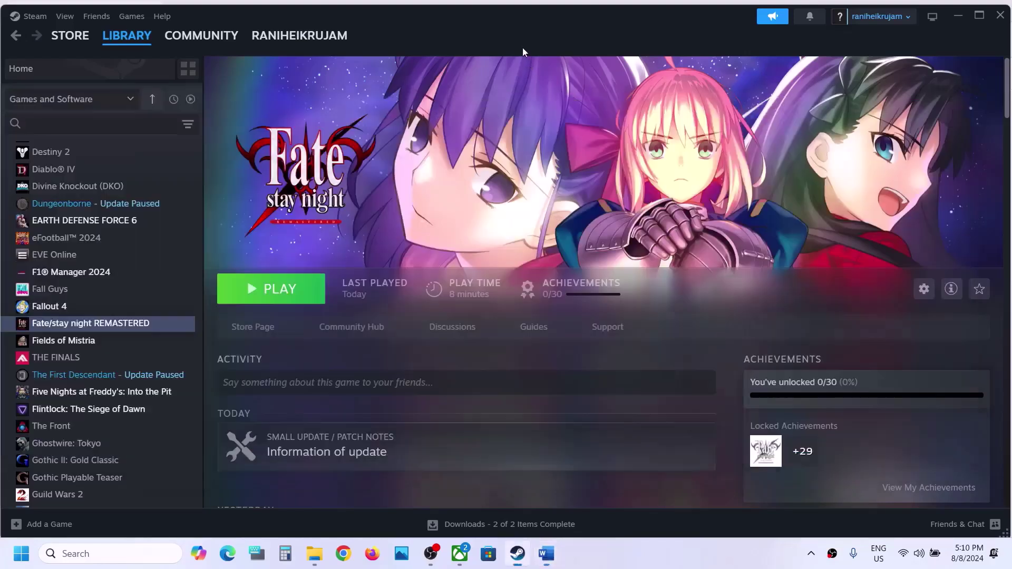
right_click(62, 328)
click(95, 425)
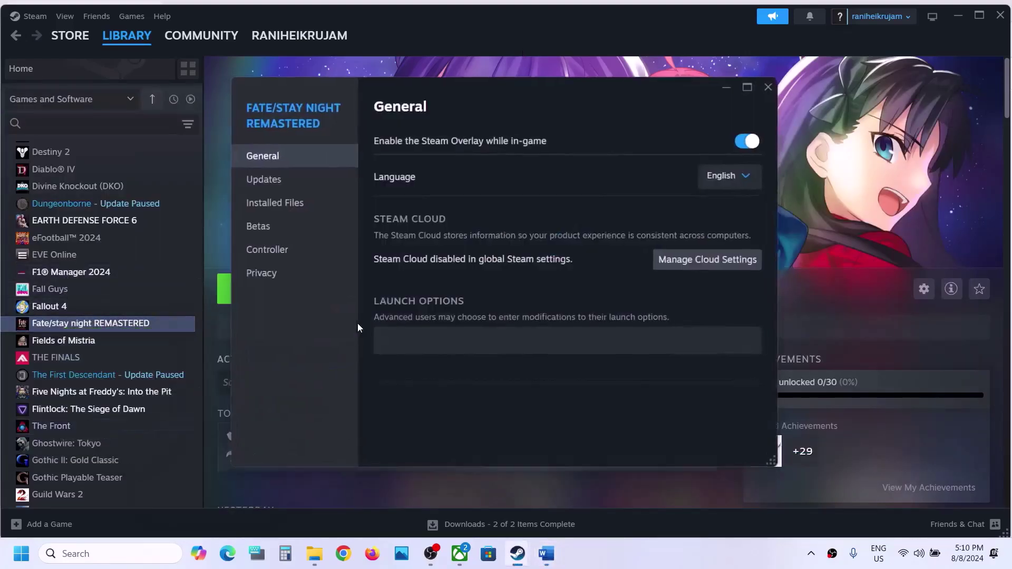
click(395, 335)
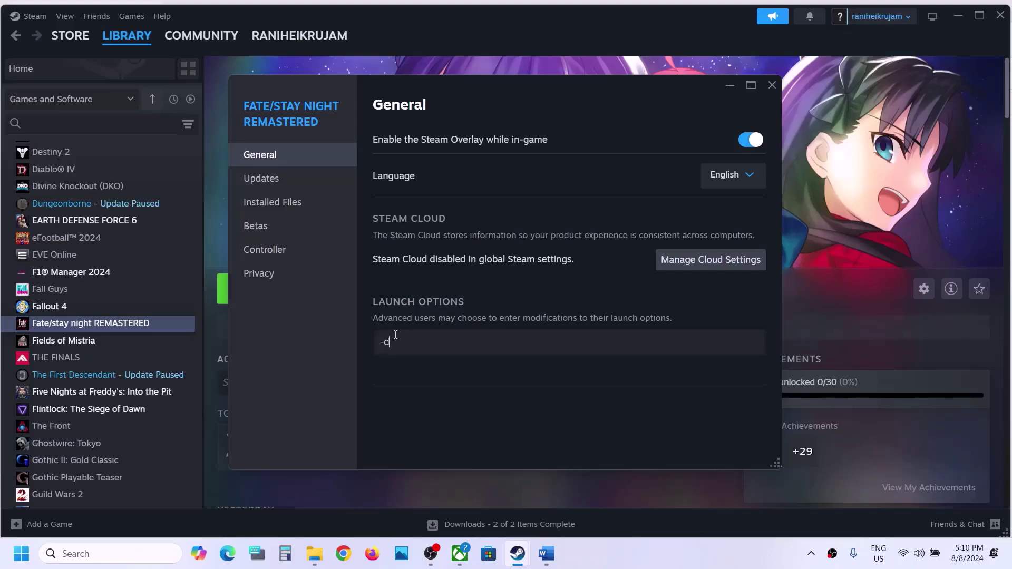
click(505, 420)
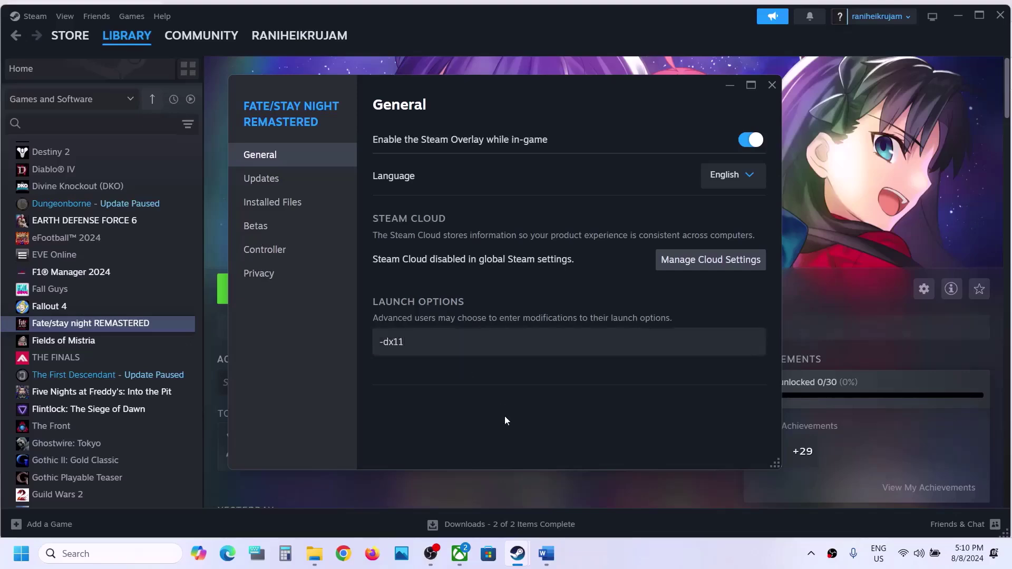
click(773, 86)
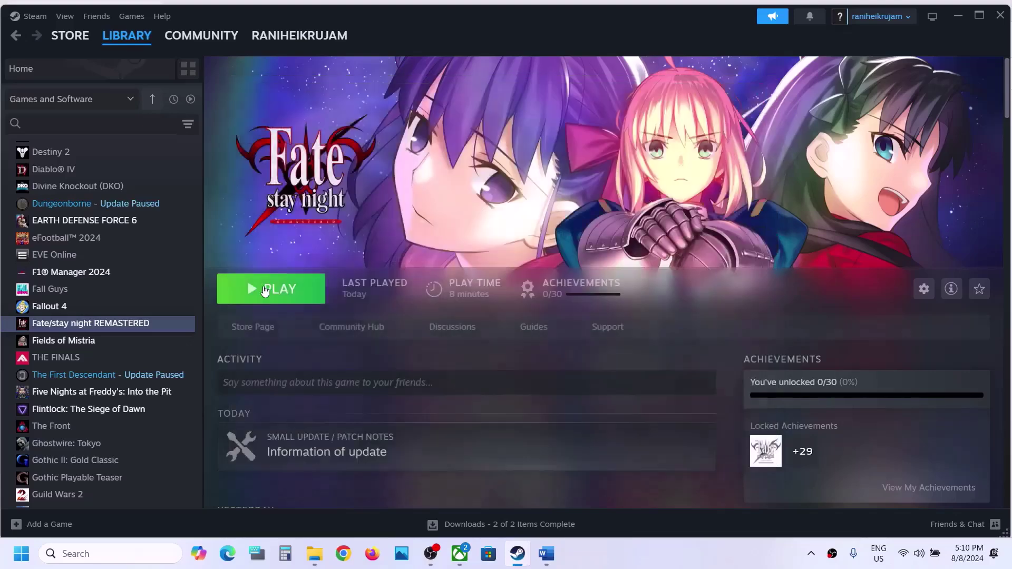
Replace the launch options of Fate/stay night REMASTERED with -dx12
right_click(130, 324)
click(170, 427)
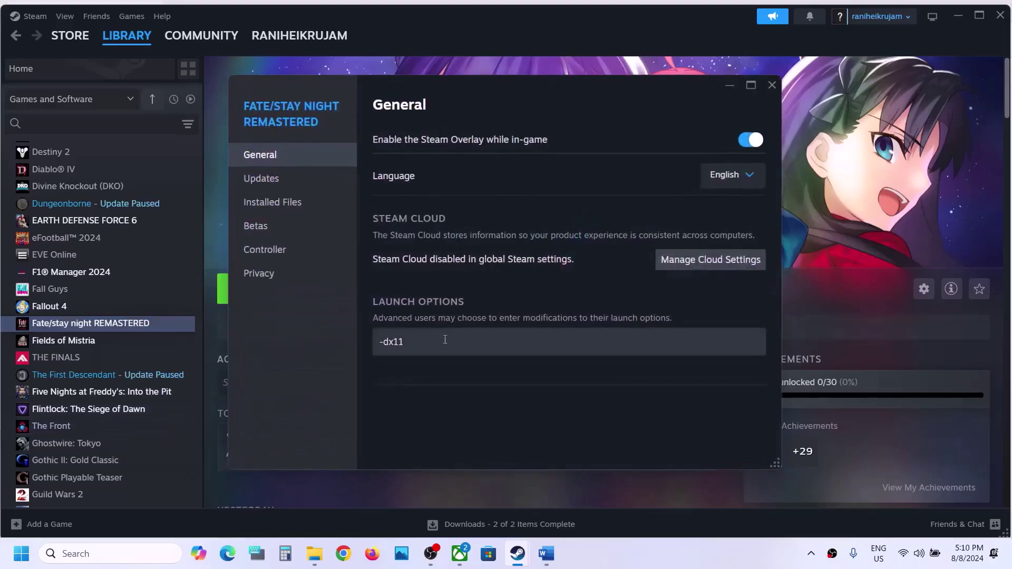
text(-dx12)
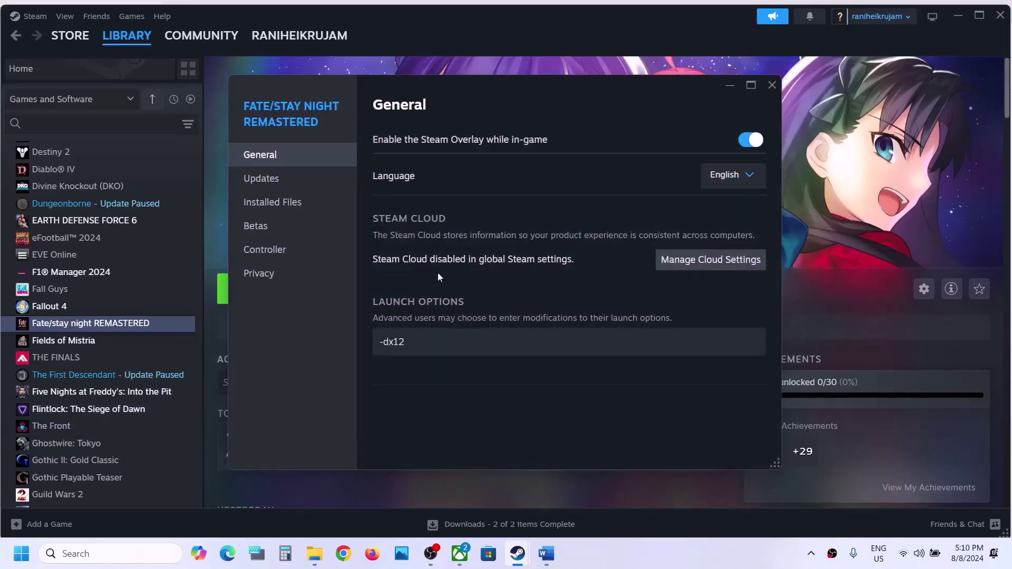
click(771, 86)
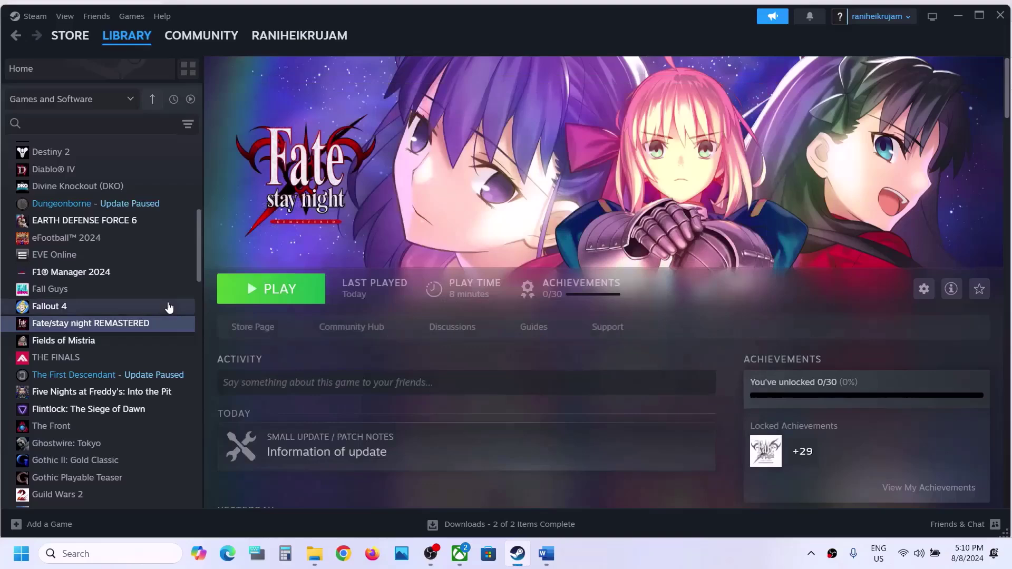
Clear the launch options of Fate/stay night REMASTERED and close its properties
right_click(143, 326)
click(181, 428)
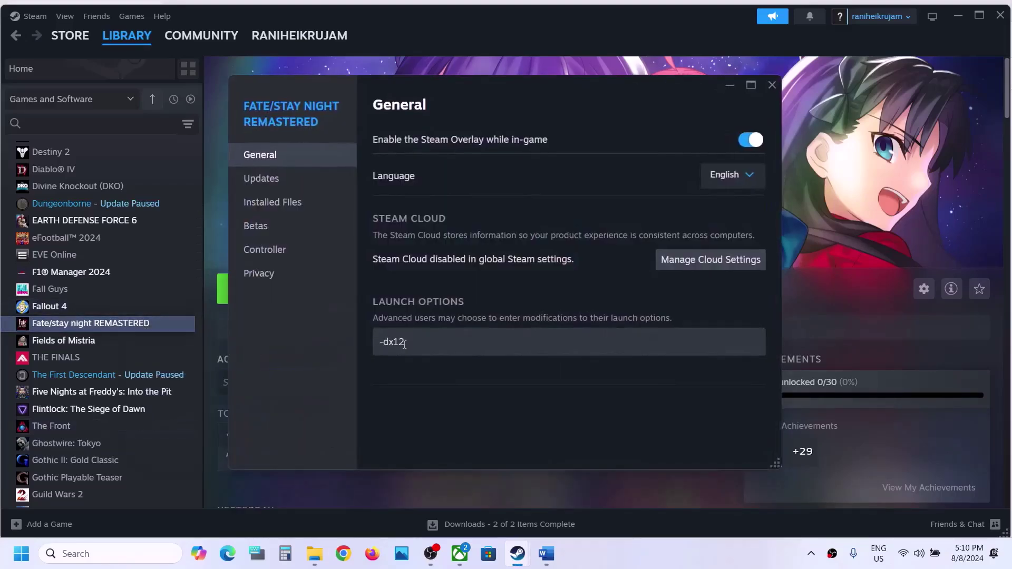
key(BackSpace)
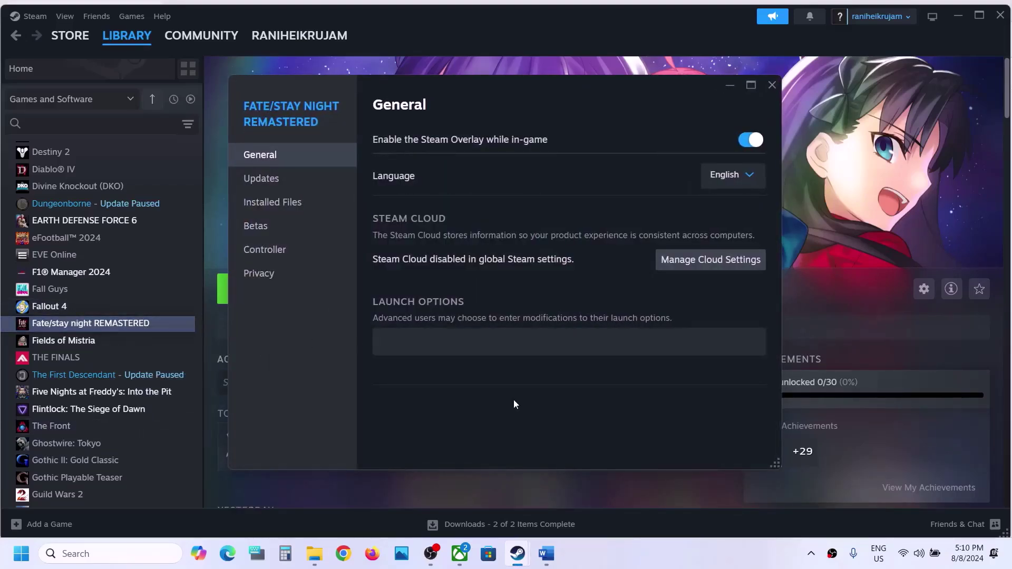
click(771, 86)
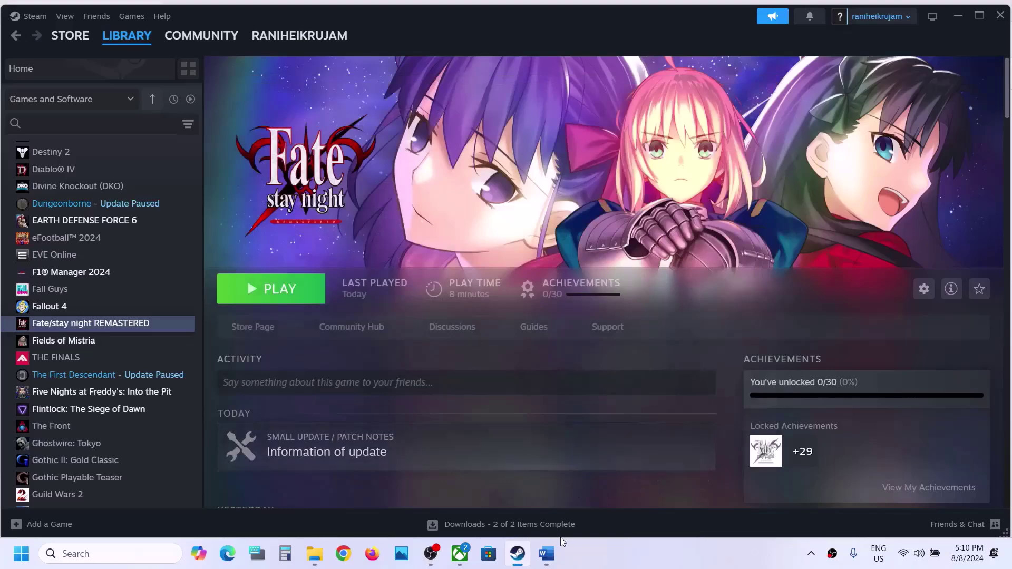
Switch to the Word document, maximize it and read Step 4 on allowing the game exe through antivirus, controlled folder access and firewall
click(547, 552)
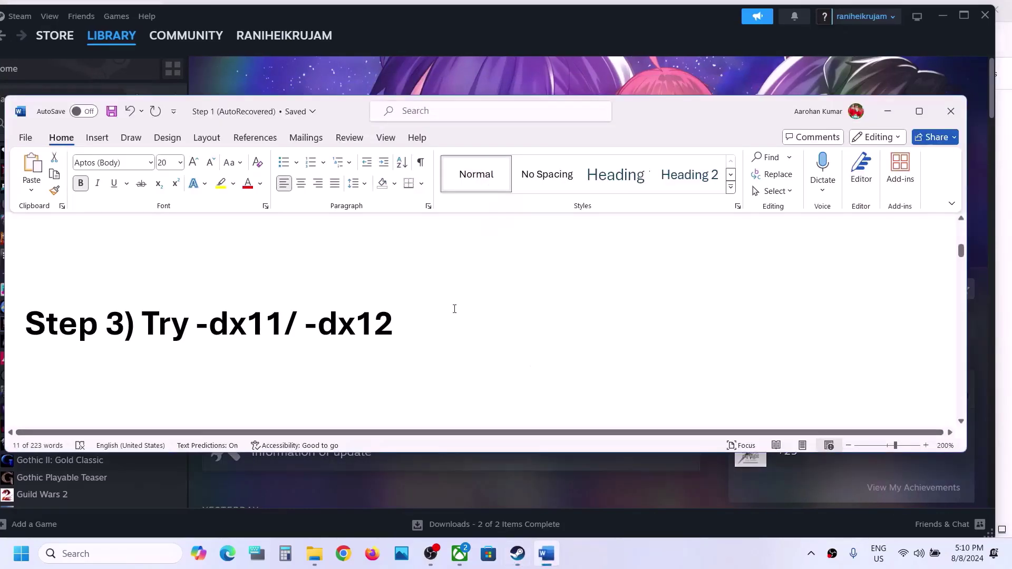
scroll(455, 309, down, 5)
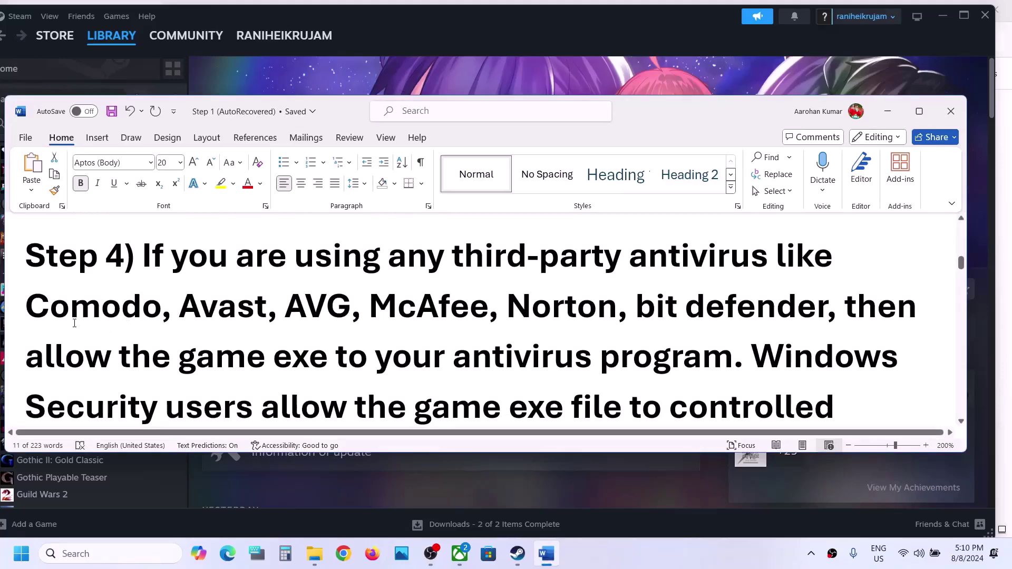
drag(74, 318, 671, 349)
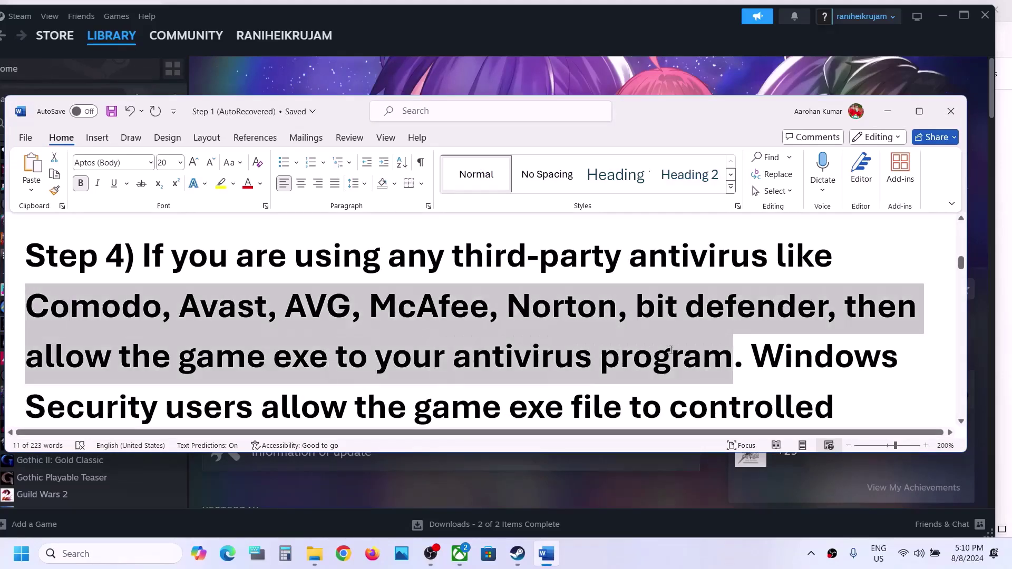
click(920, 111)
click(61, 285)
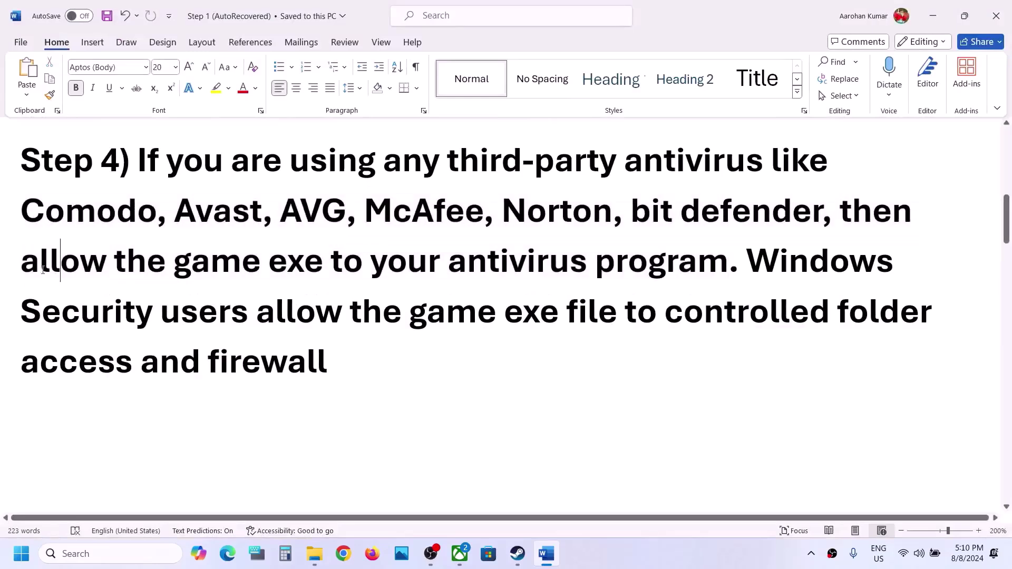
drag(31, 265, 851, 296)
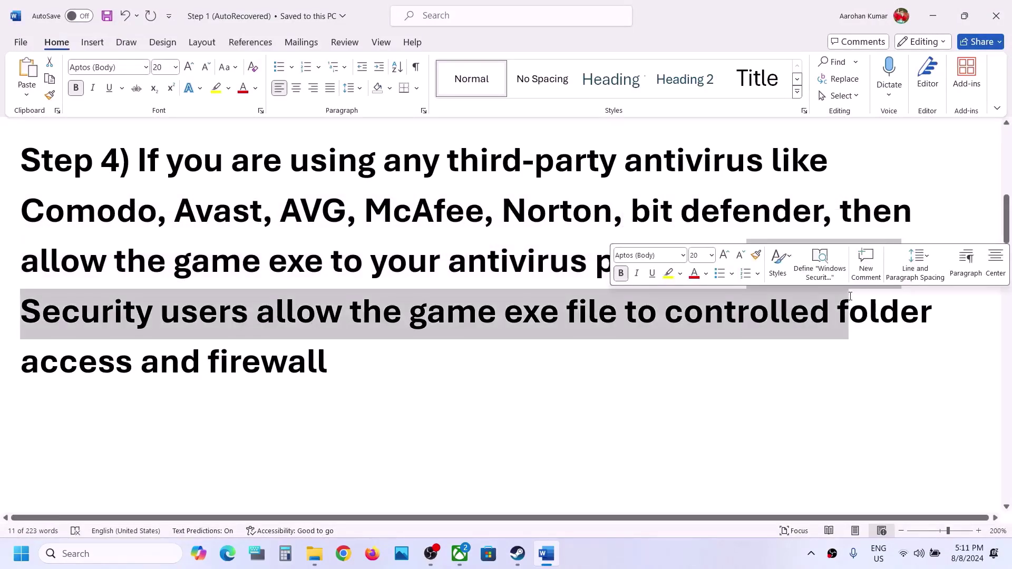
Open Windows Settings and go through Windows Security's ransomware protection to the apps allowed through Controlled folder access
key(super+i)
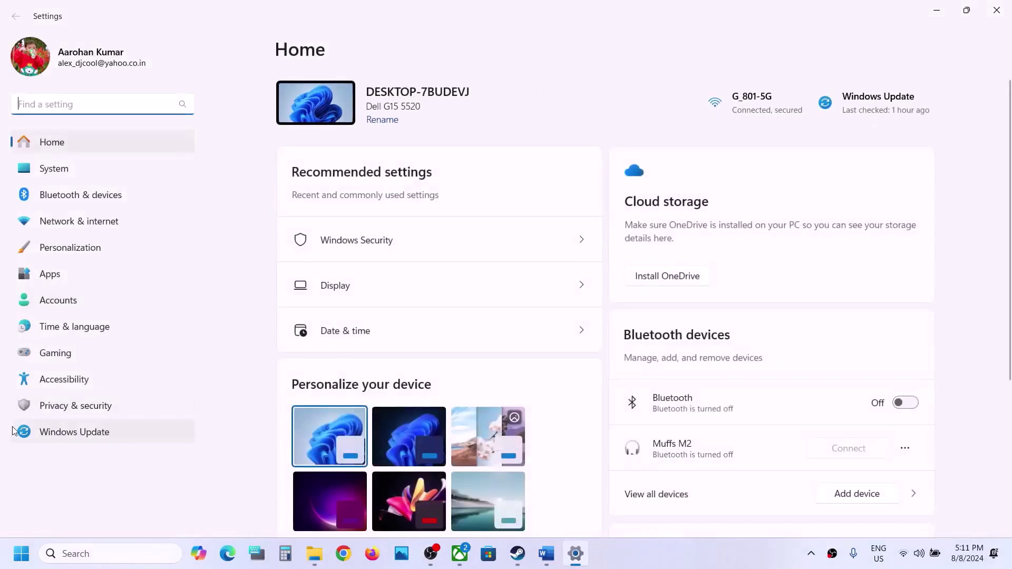
click(46, 411)
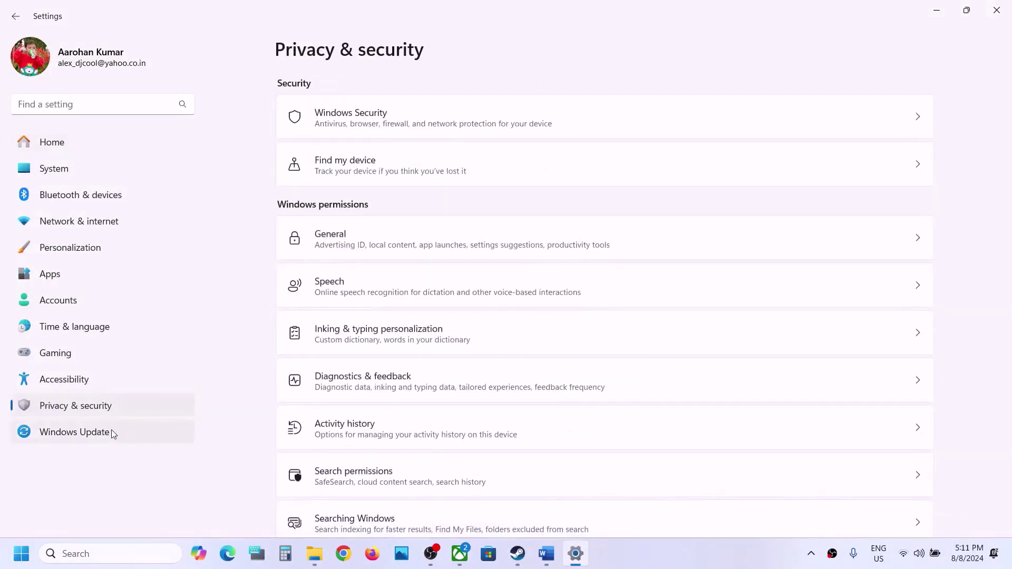
click(492, 115)
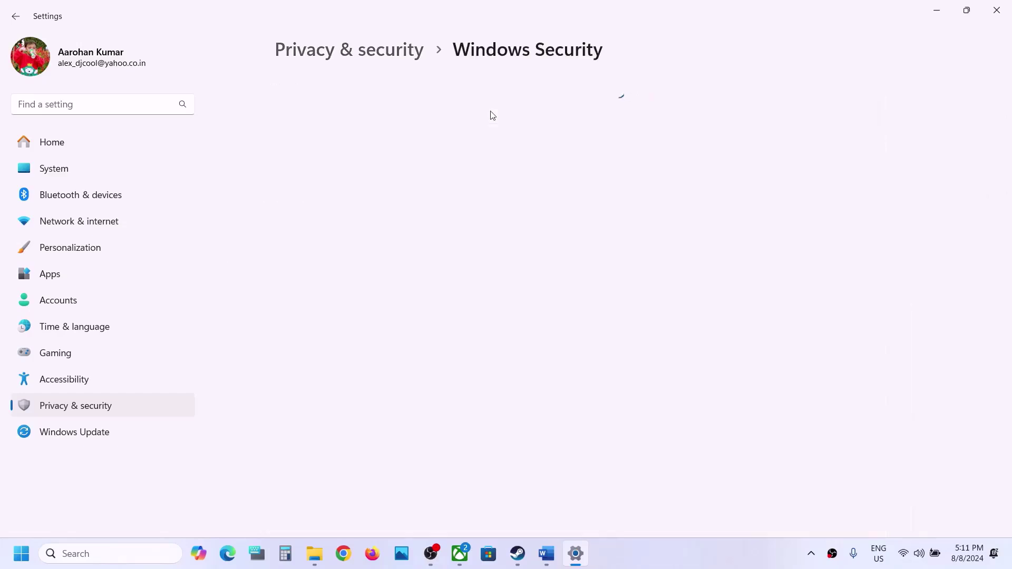
click(378, 194)
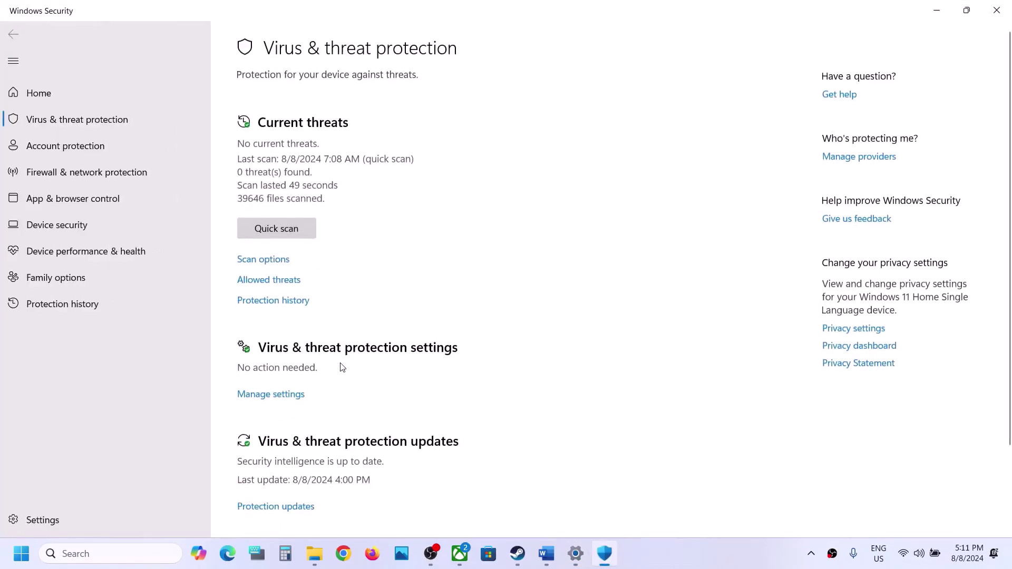
scroll(341, 366, down, 3)
click(308, 494)
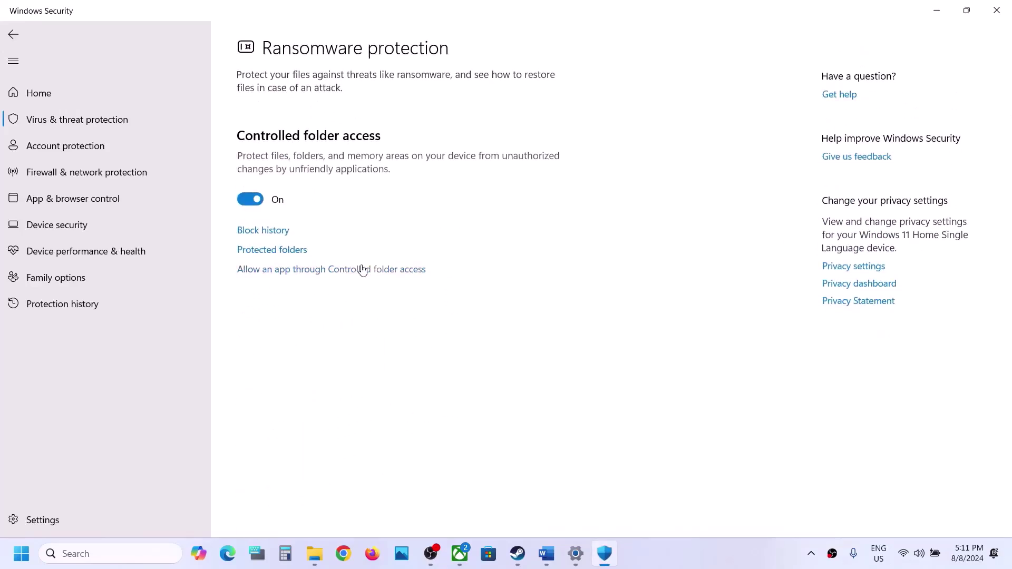
click(363, 270)
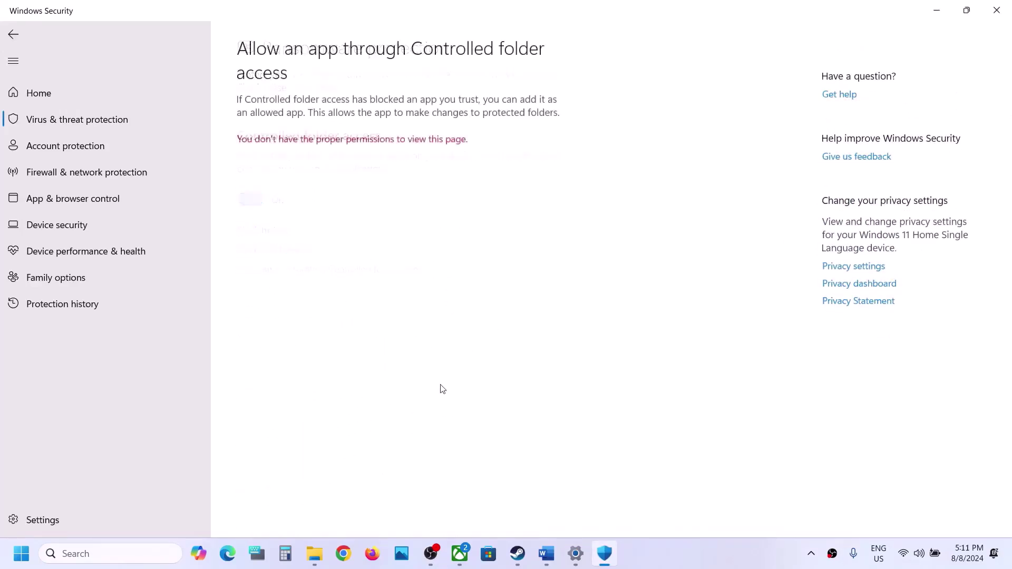
Start adding an allowed app from all apps and browse to C:\Program Files (x86)\Steam\steamapps\common
click(350, 160)
click(329, 199)
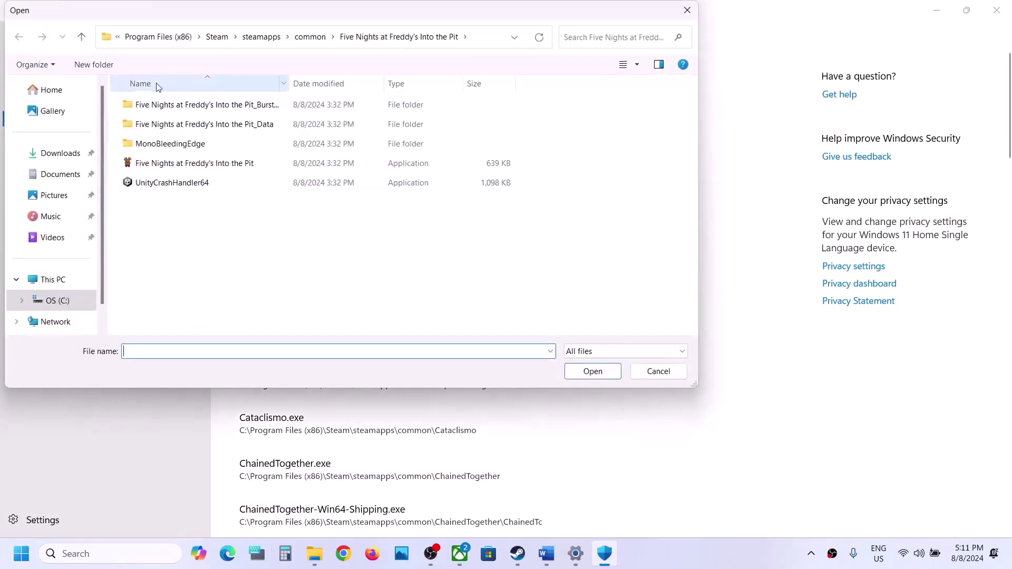
click(55, 278)
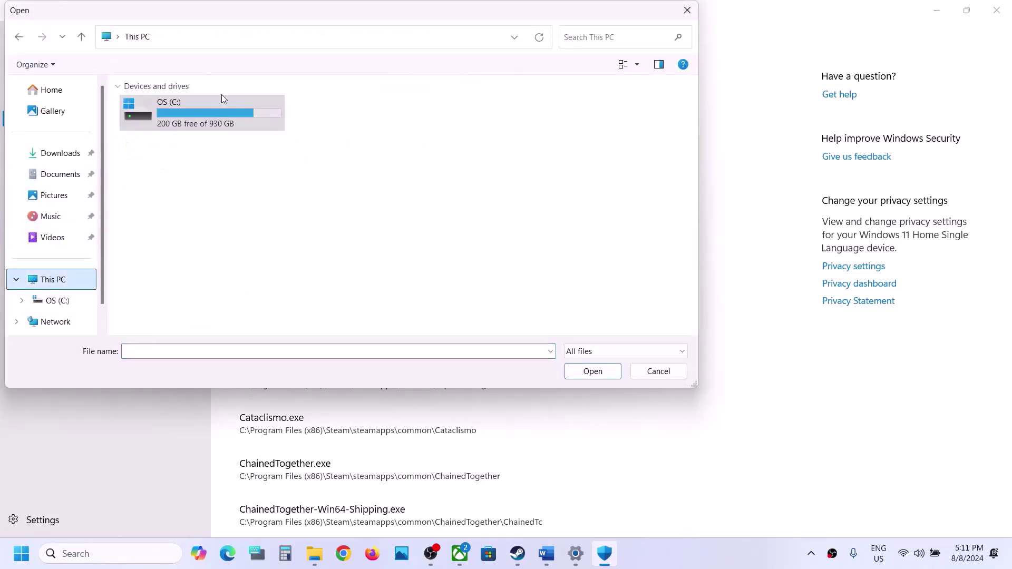
double_click(210, 101)
double_click(193, 191)
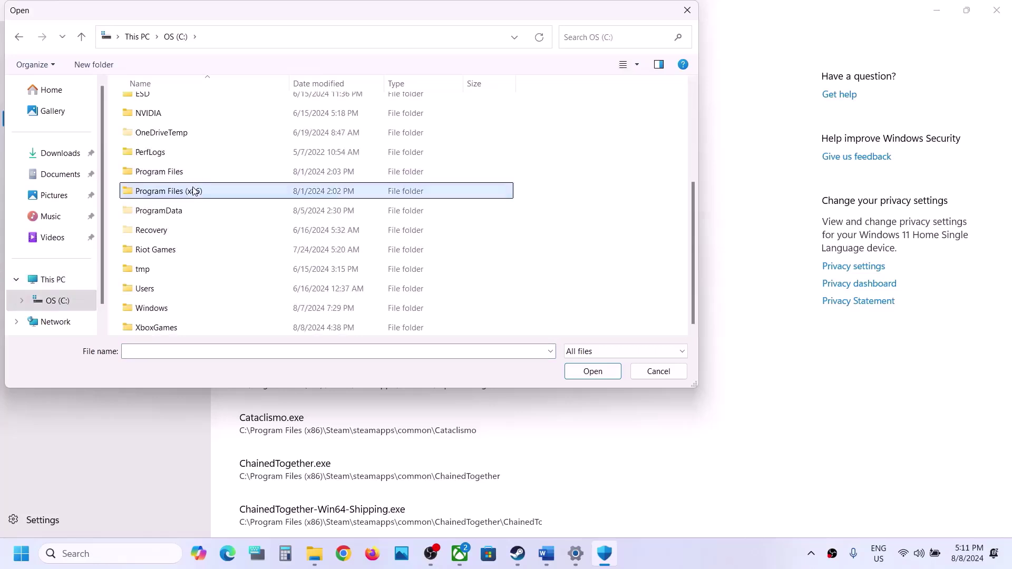
scroll(184, 211, down, 3)
double_click(163, 171)
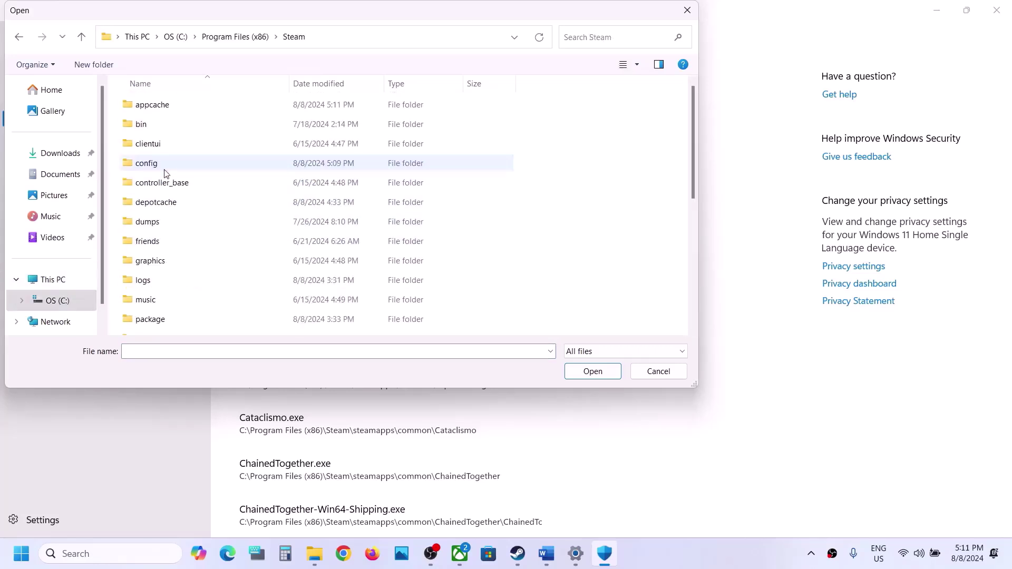
scroll(165, 173, down, 3)
double_click(182, 176)
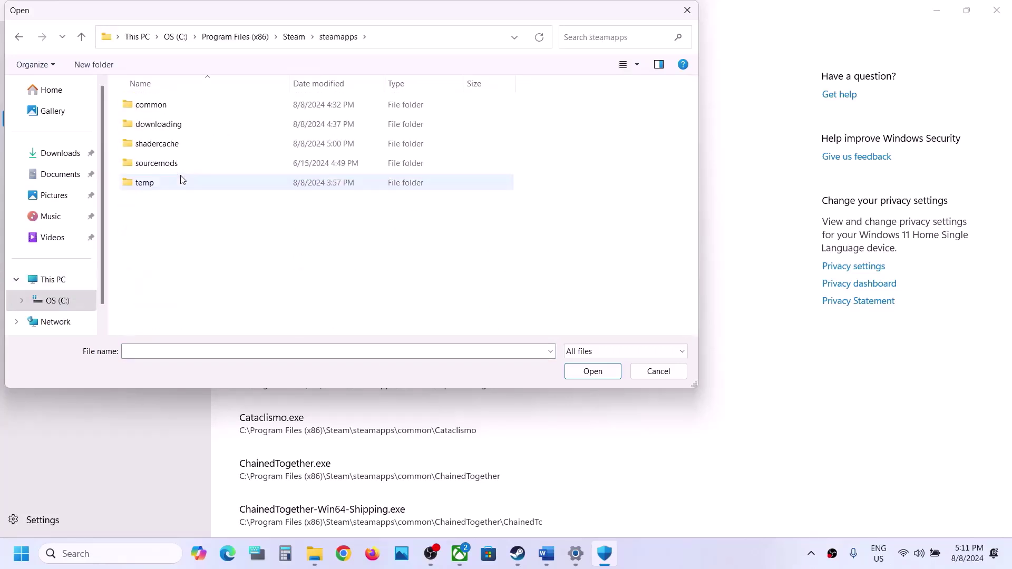
double_click(161, 107)
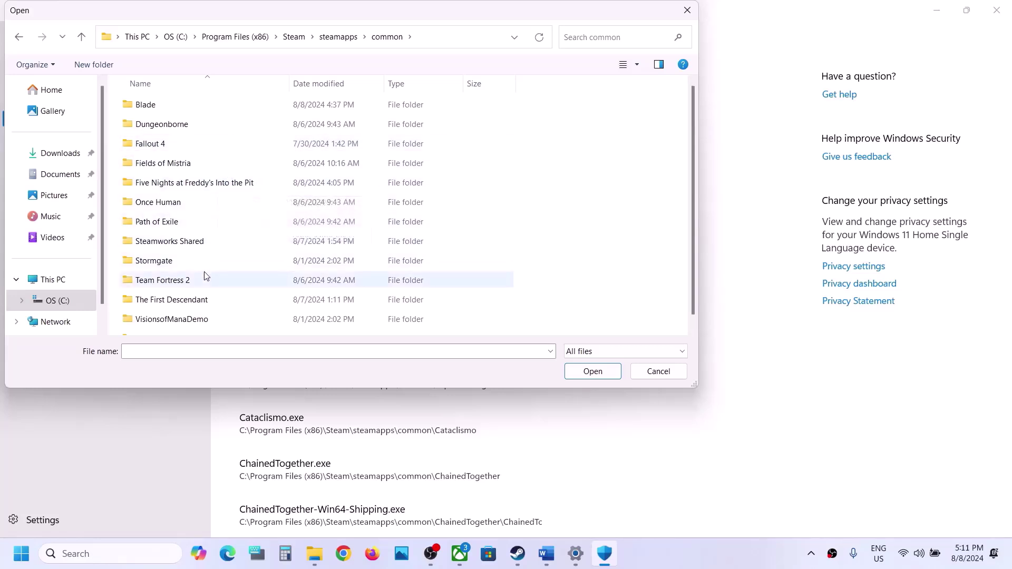
Add fsn2-win64vc14-release from the Blade folder to the apps allowed through Controlled folder access
scroll(206, 277, down, 1)
scroll(206, 277, up, 1)
scroll(174, 289, down, 1)
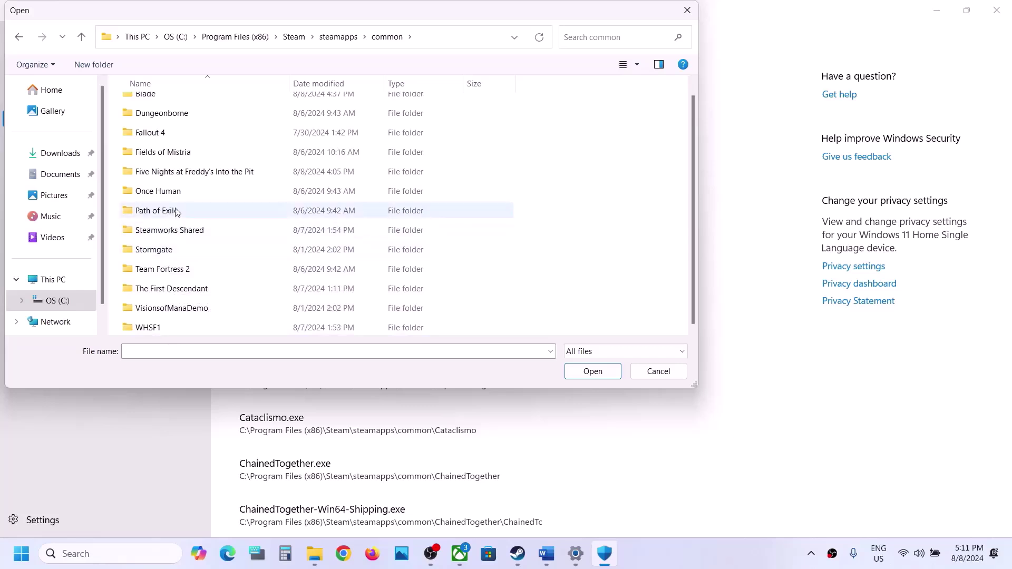
click(174, 152)
scroll(173, 163, up, 1)
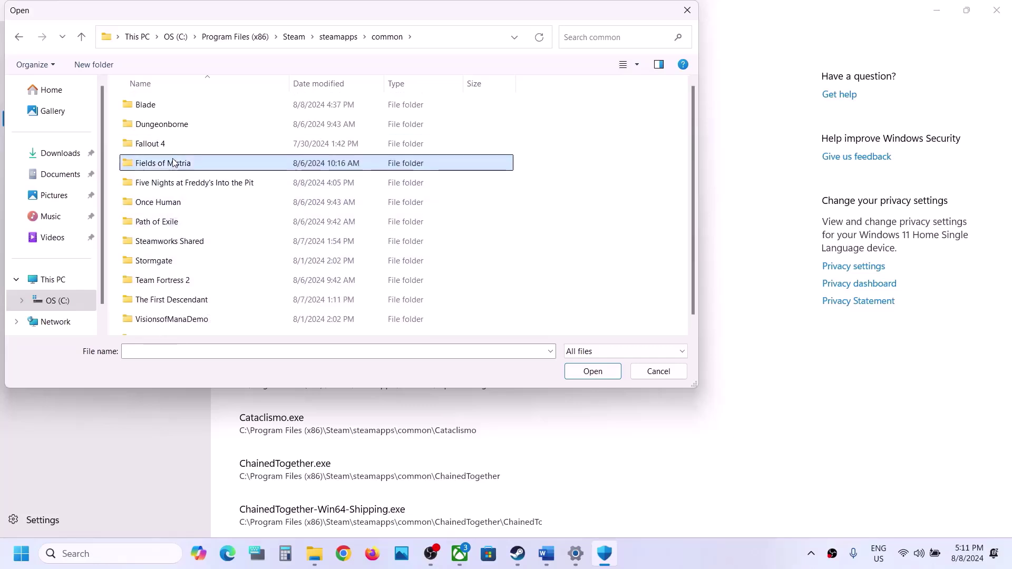
double_click(167, 105)
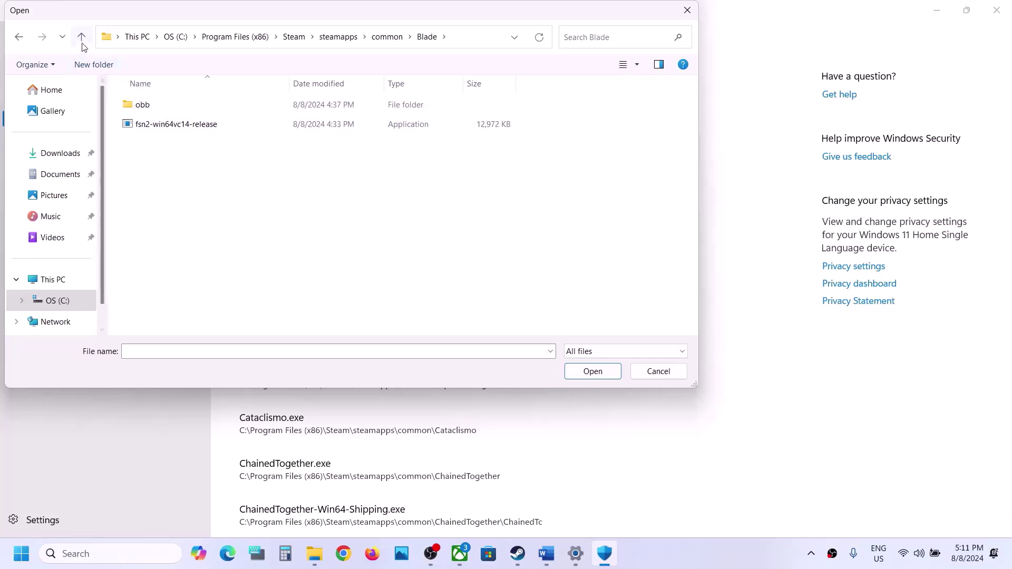
click(82, 44)
double_click(153, 107)
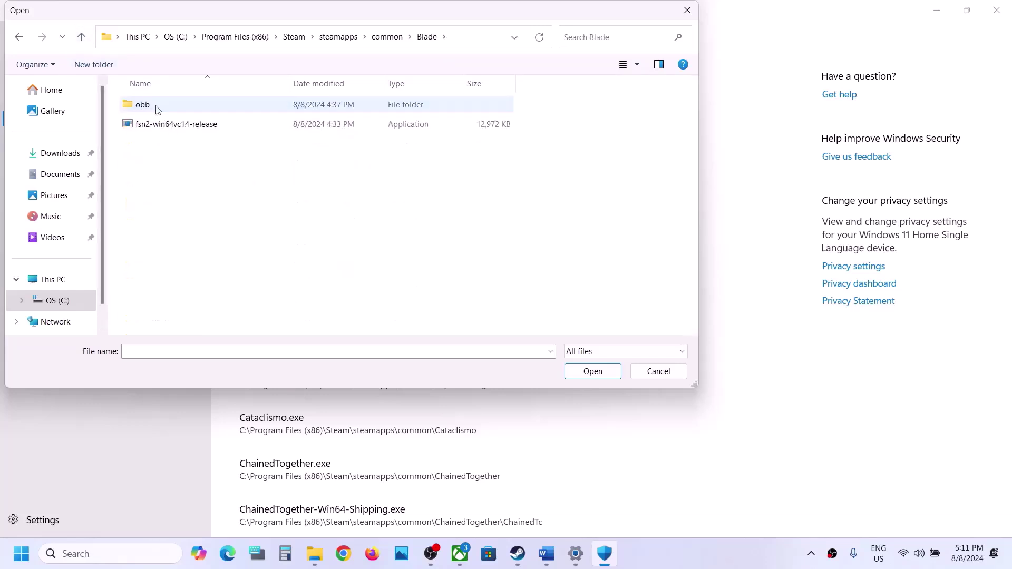
click(168, 127)
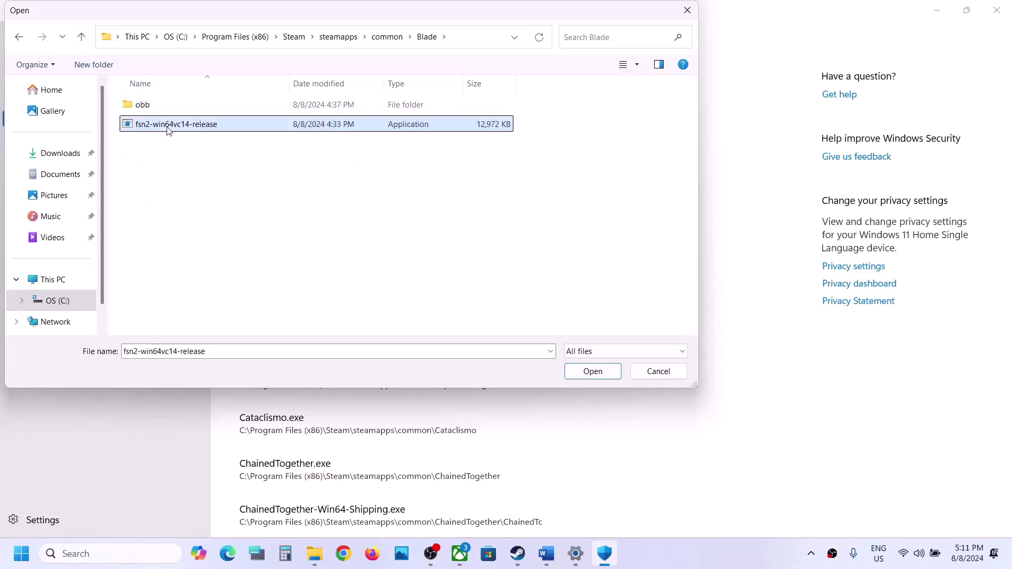
click(575, 368)
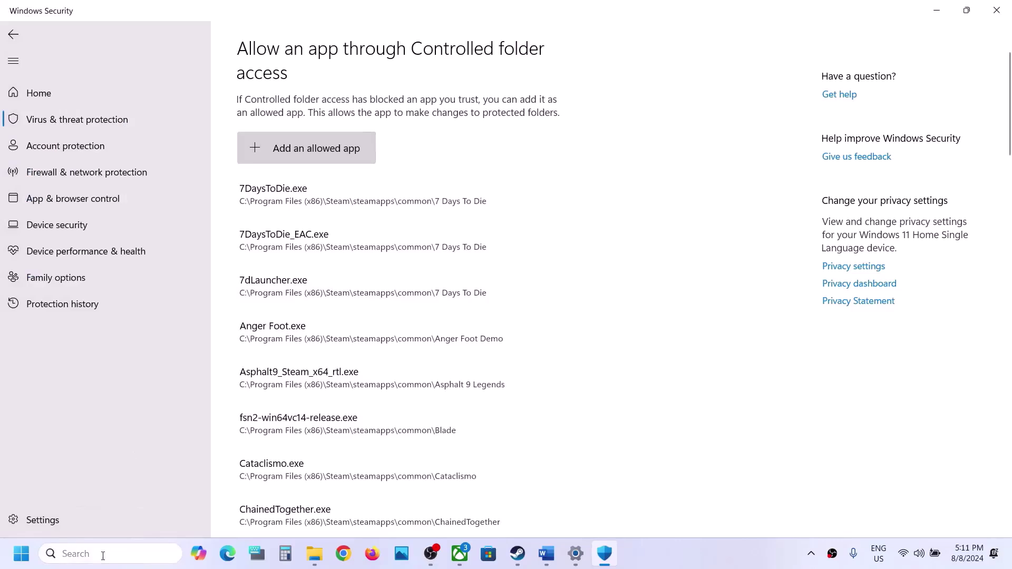
Find and open Control Panel, and show the list of apps allowed through Windows Defender Firewall
click(103, 556)
text(contr)
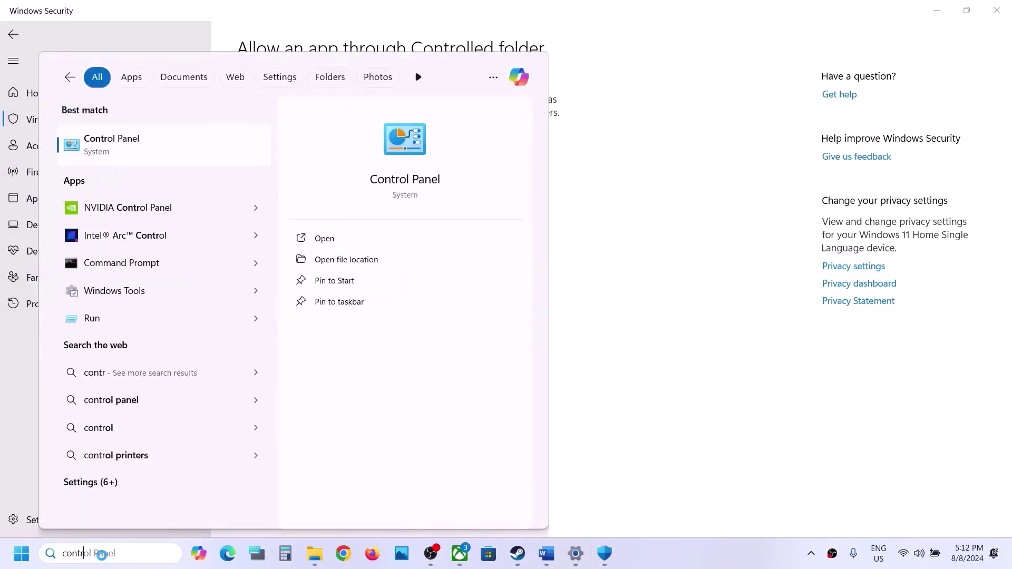
text(ol)
key(Return)
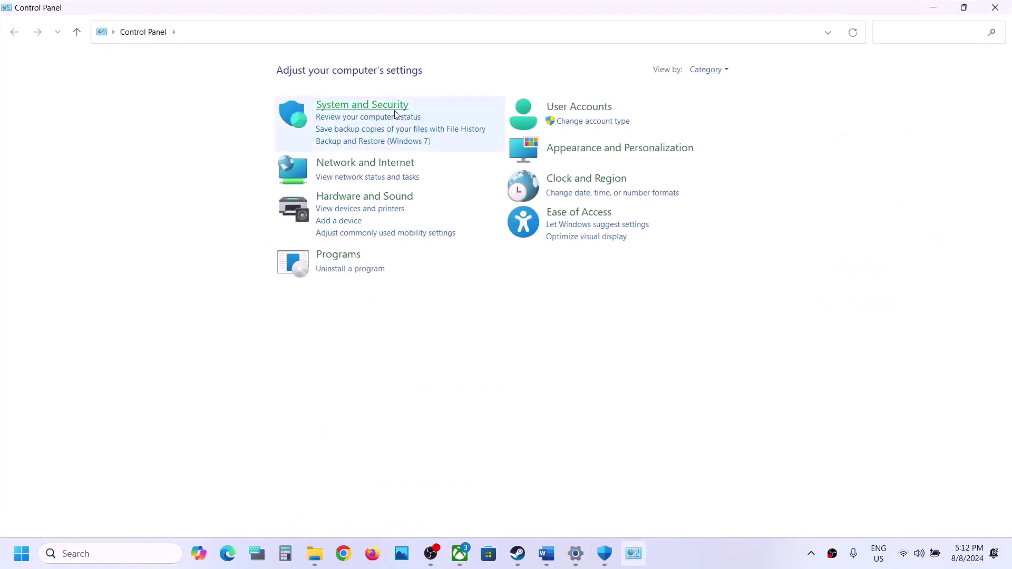
click(393, 105)
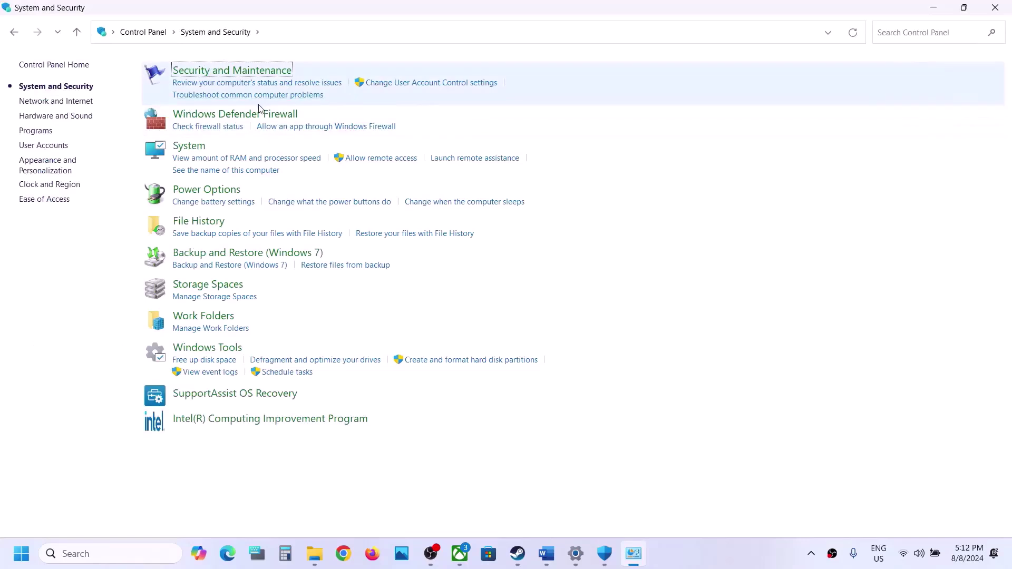
click(252, 114)
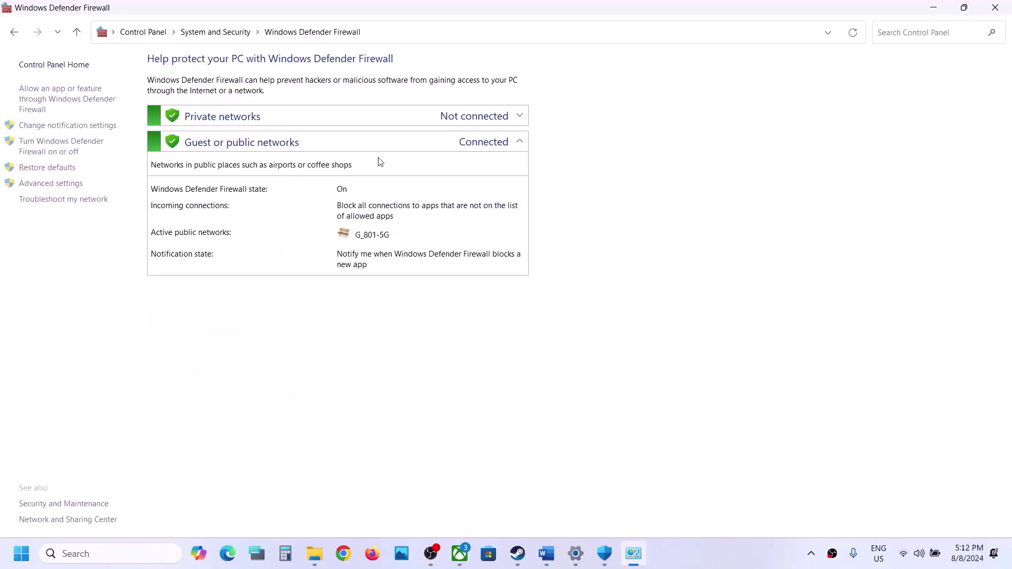
click(88, 103)
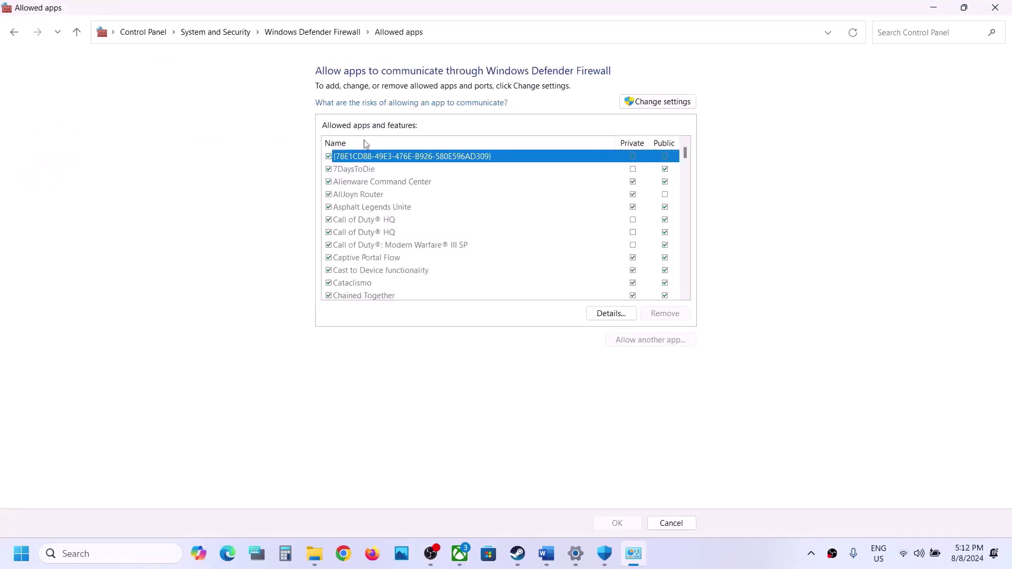
Enable changes to the firewall's allowed apps and browse for another app in Steam's common\Blade folder
click(654, 102)
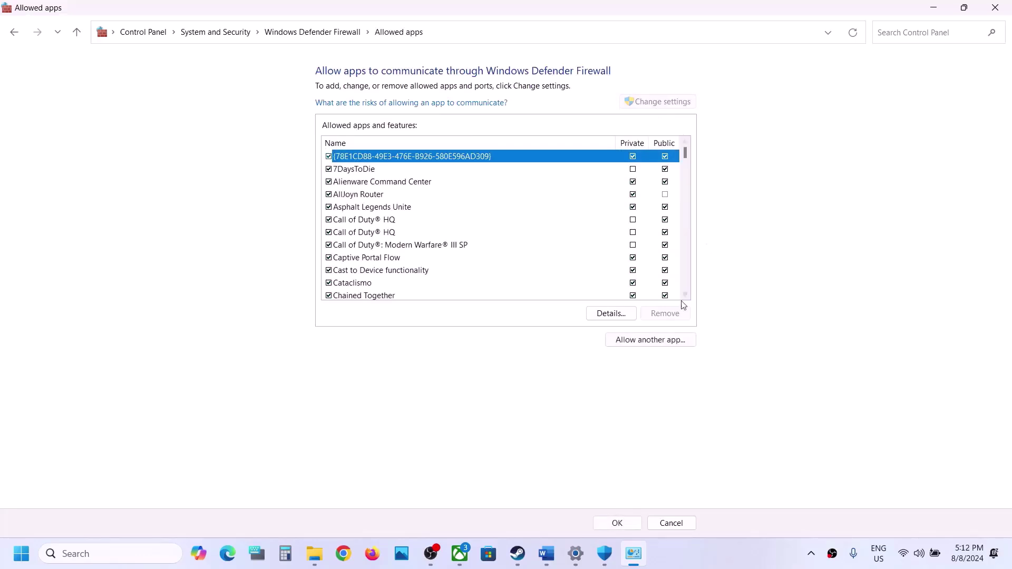
click(646, 342)
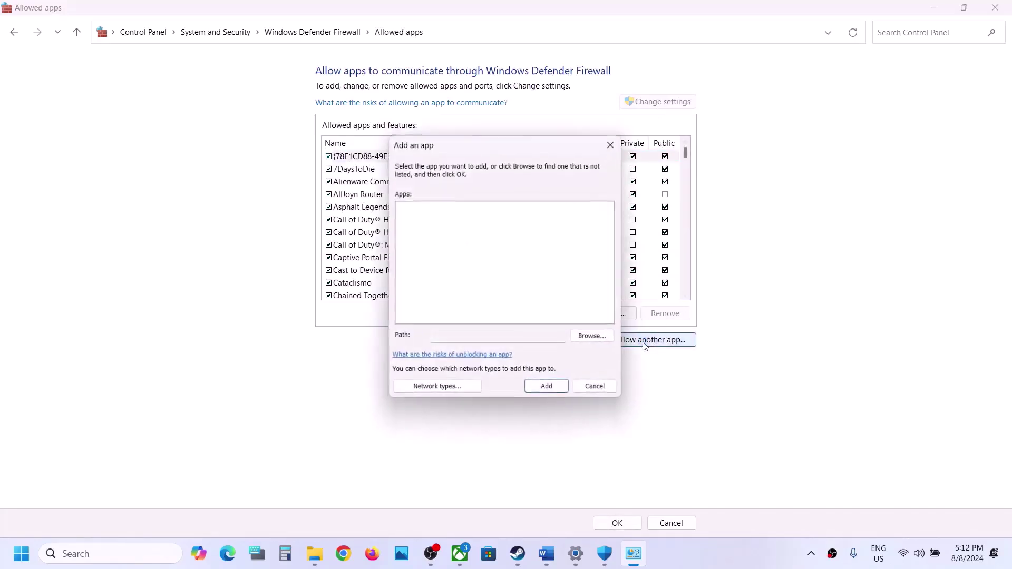
click(591, 337)
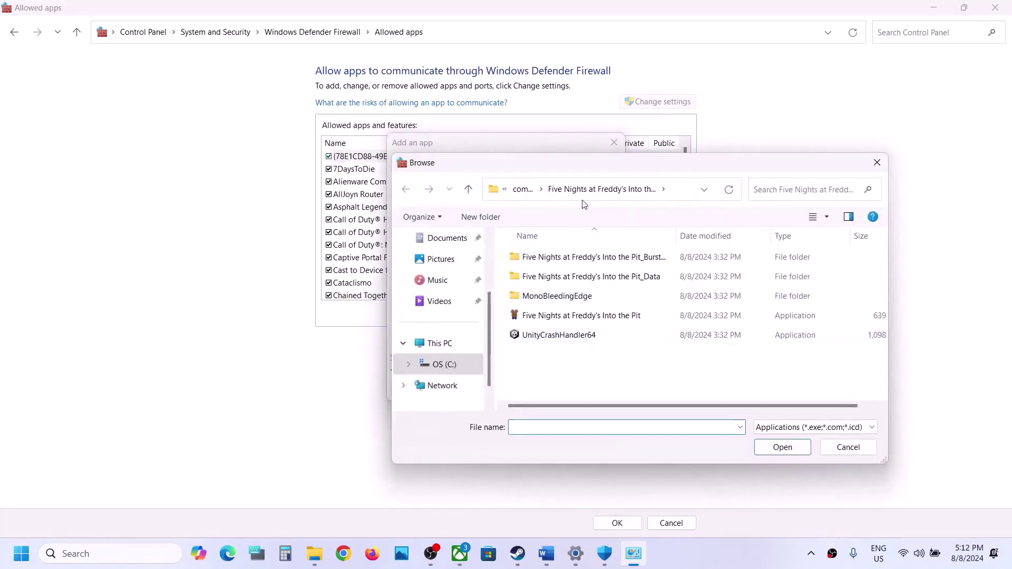
click(530, 192)
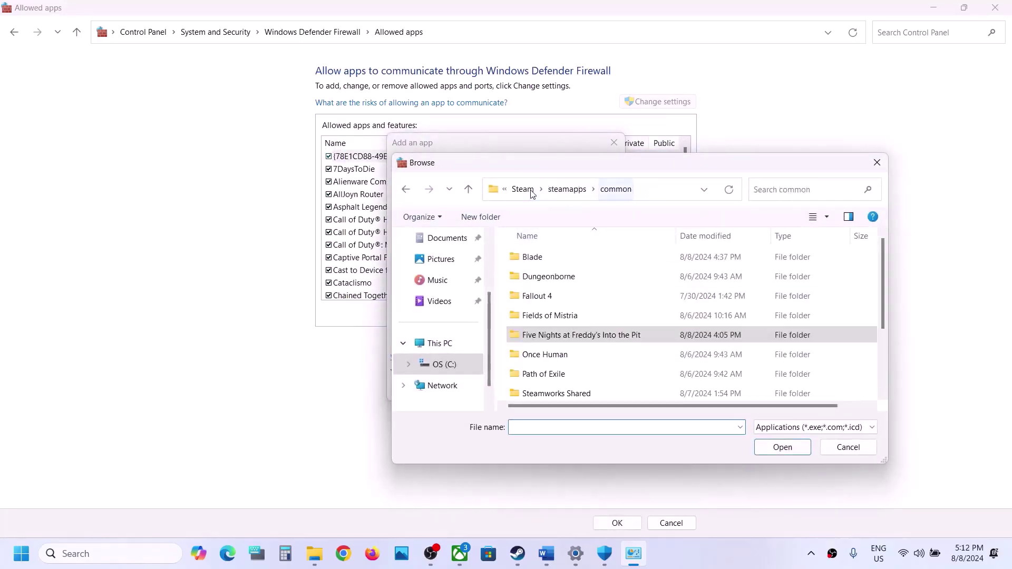
click(545, 264)
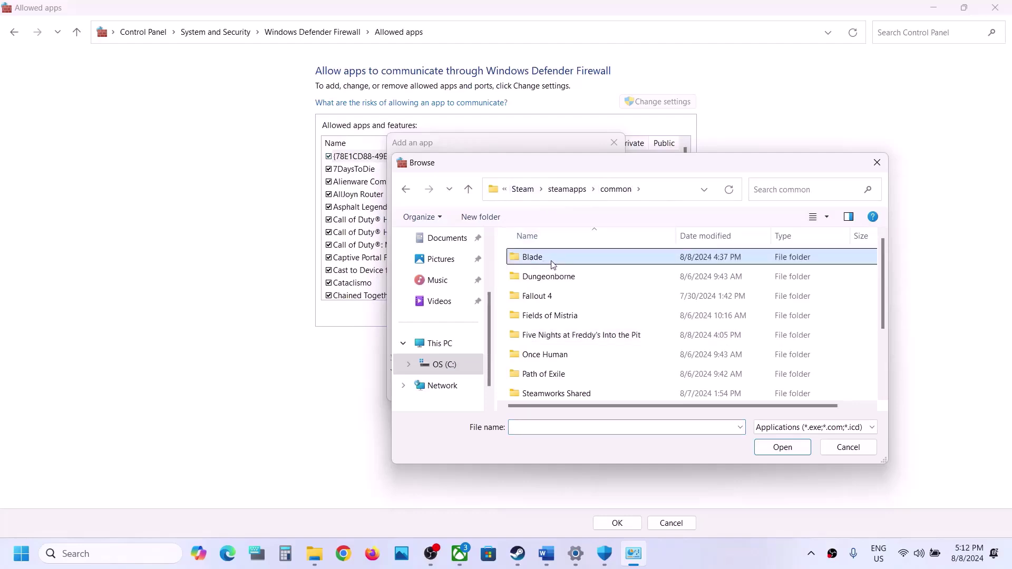
double_click(554, 265)
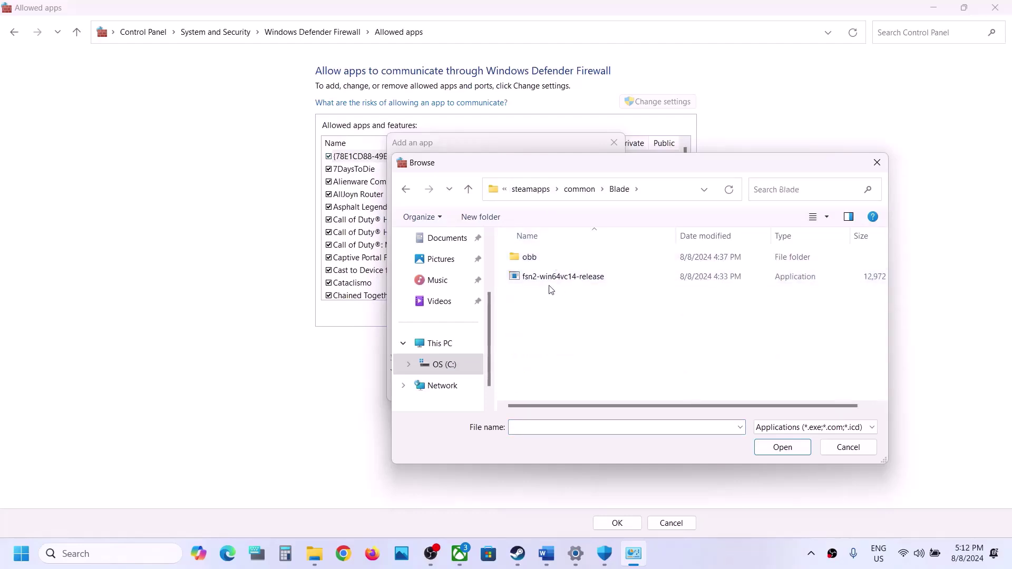
Try to add fsn2-win64vc14-release to the firewall's allowed apps, and close the allowed apps list
click(549, 280)
click(784, 448)
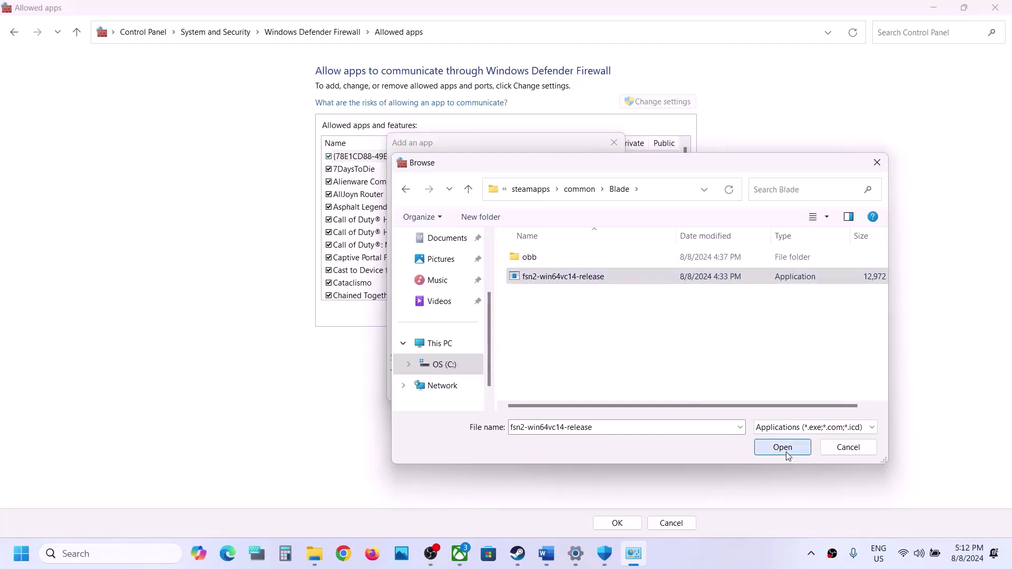
click(549, 390)
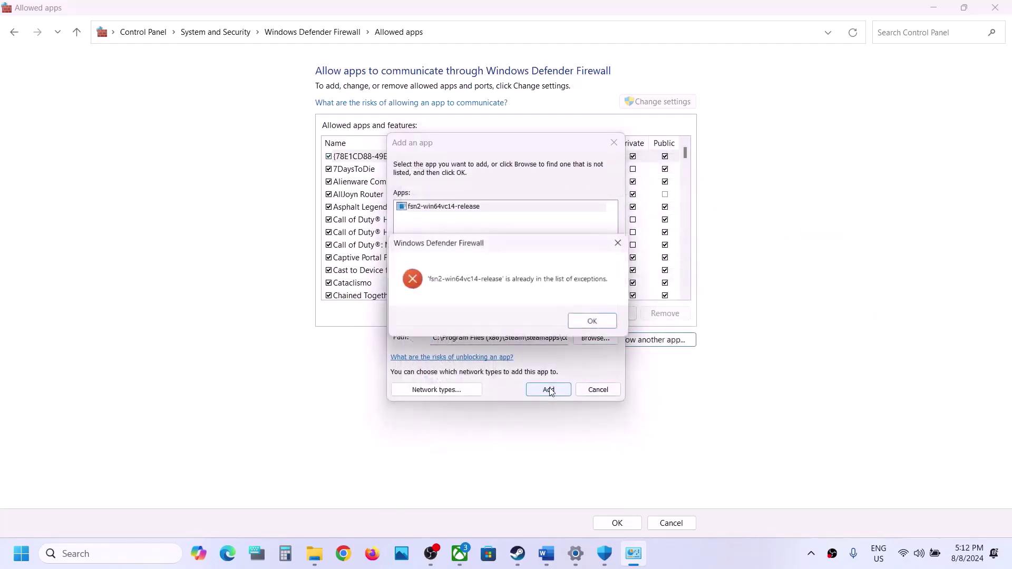
click(600, 324)
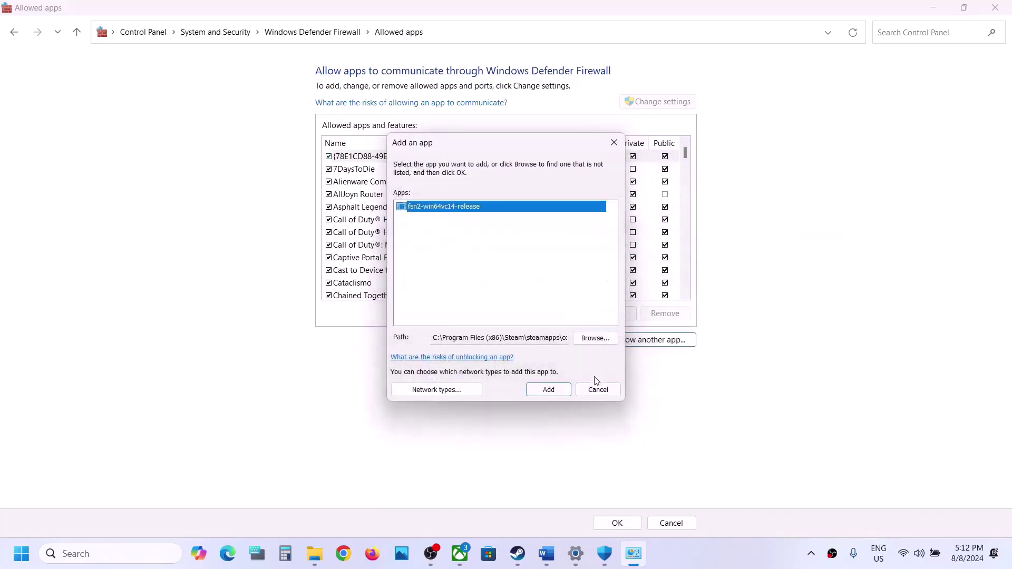
click(598, 390)
click(616, 524)
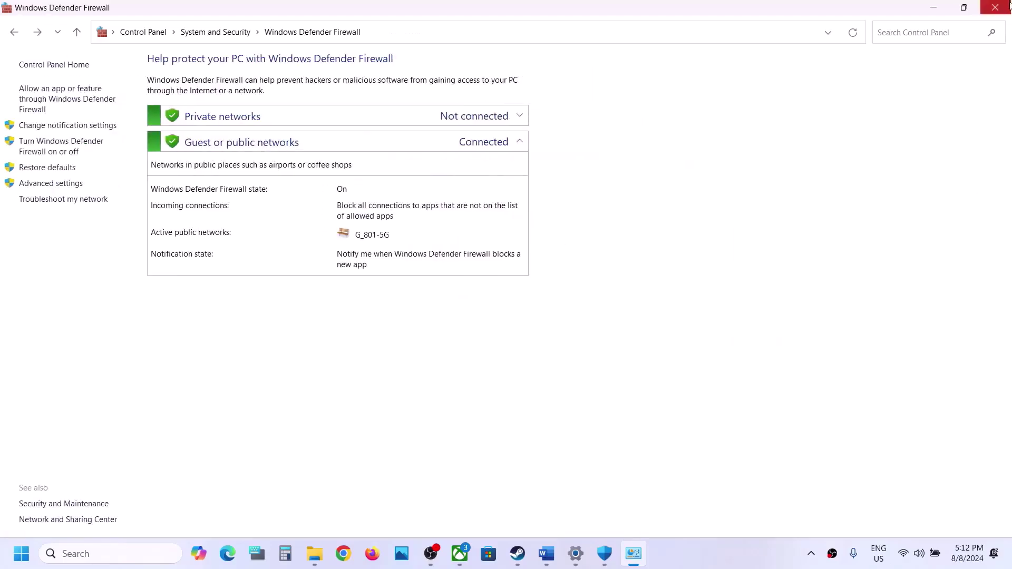
Close Control Panel, Windows Security and Settings, and return to the Word document to read Step 5 on verifying game files
click(1008, 8)
click(1008, 8)
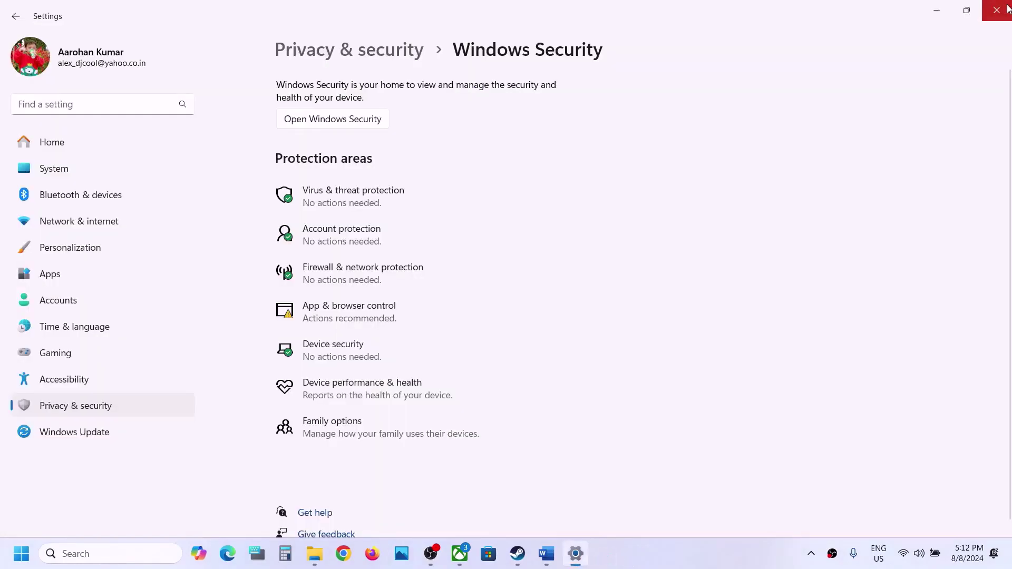
click(1008, 7)
scroll(576, 344, down, 5)
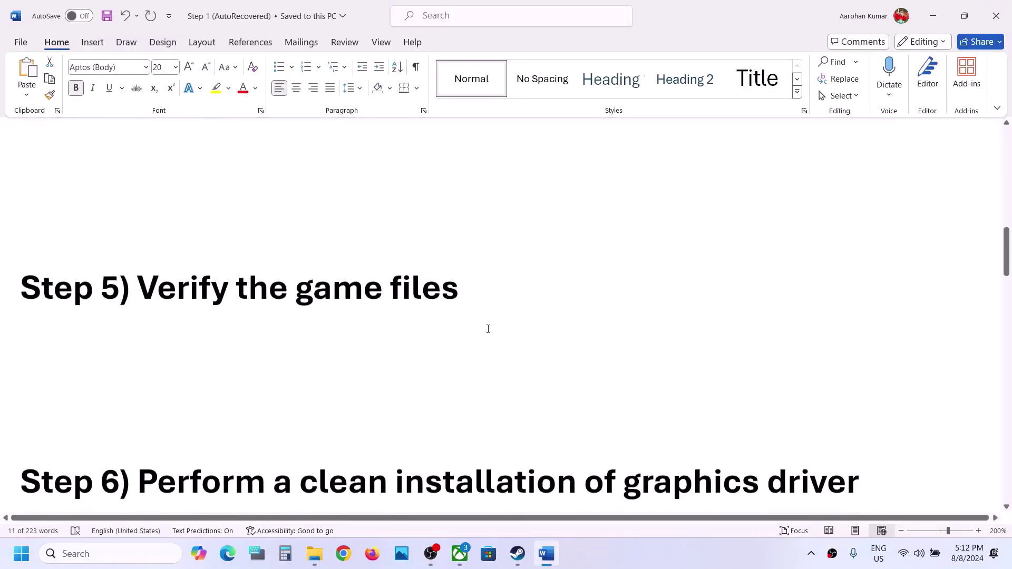
Switch to Steam and verify the integrity of the installed files for Fate/stay night REMASTERED
scroll(485, 328, up, 2)
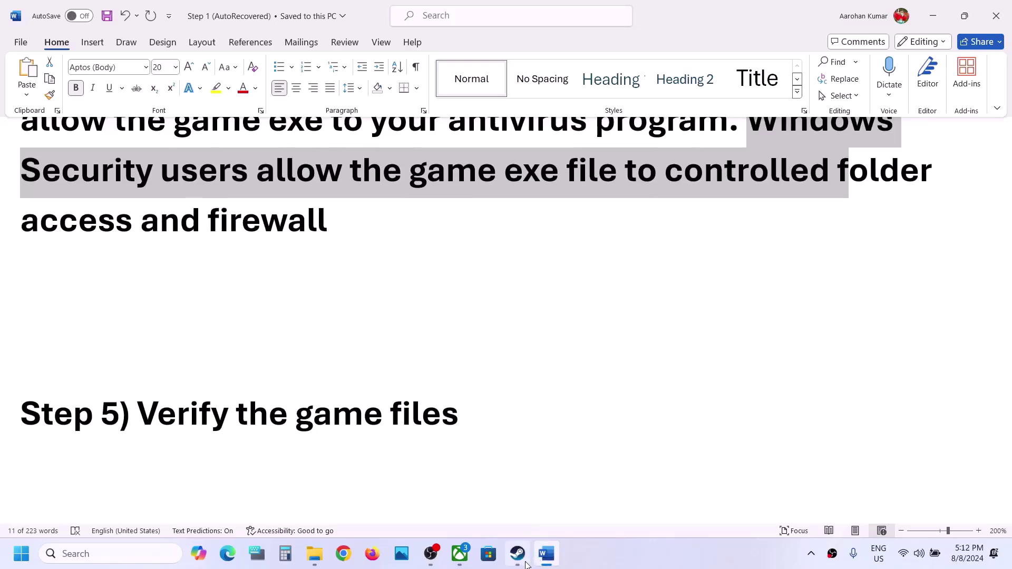
click(522, 560)
click(964, 15)
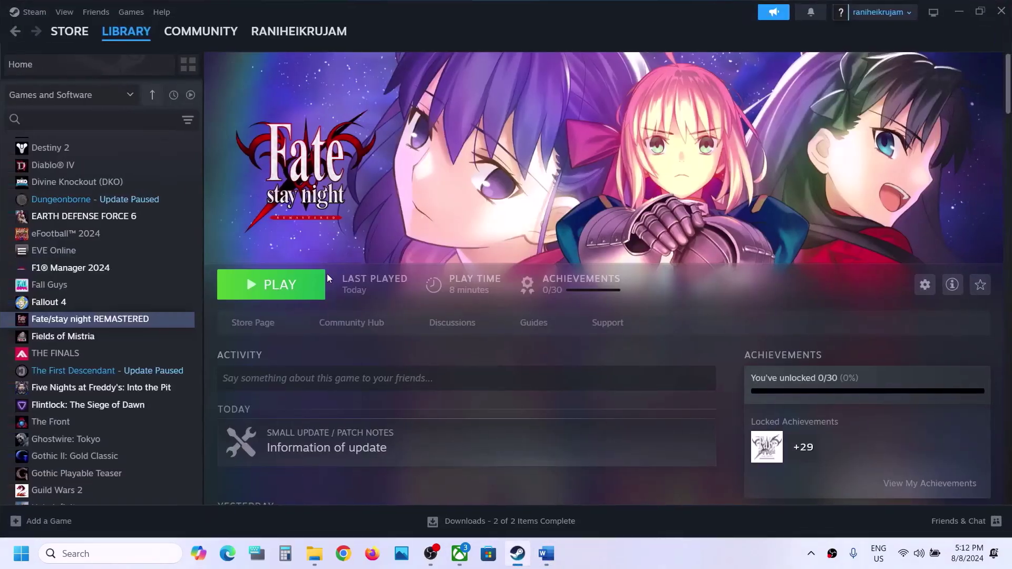
right_click(129, 320)
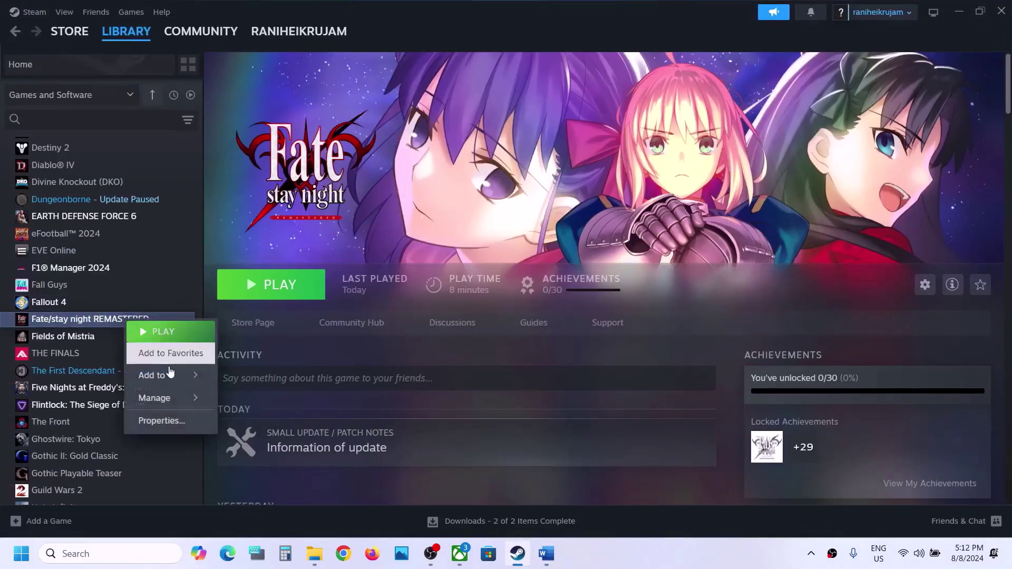
click(160, 420)
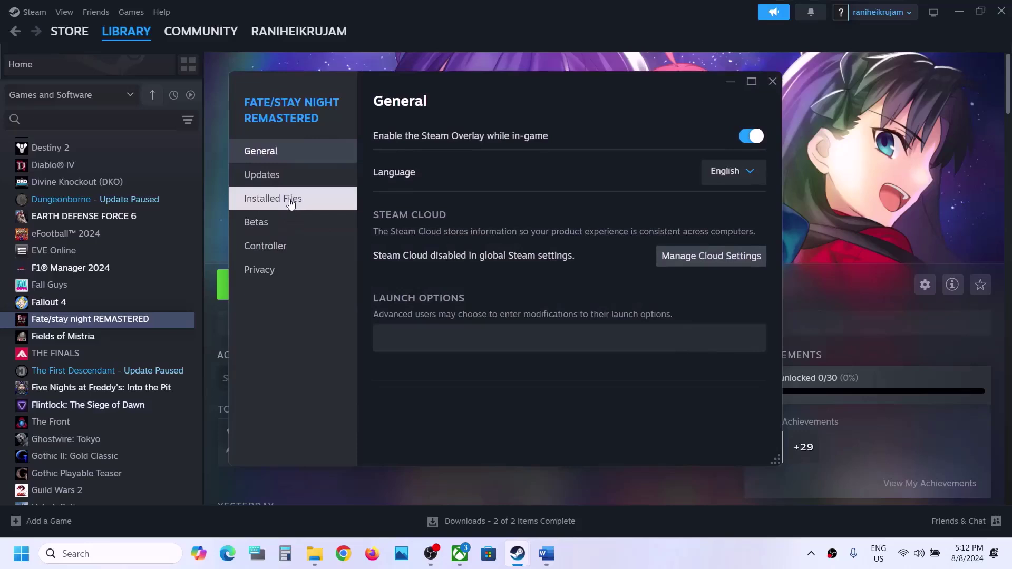
click(290, 204)
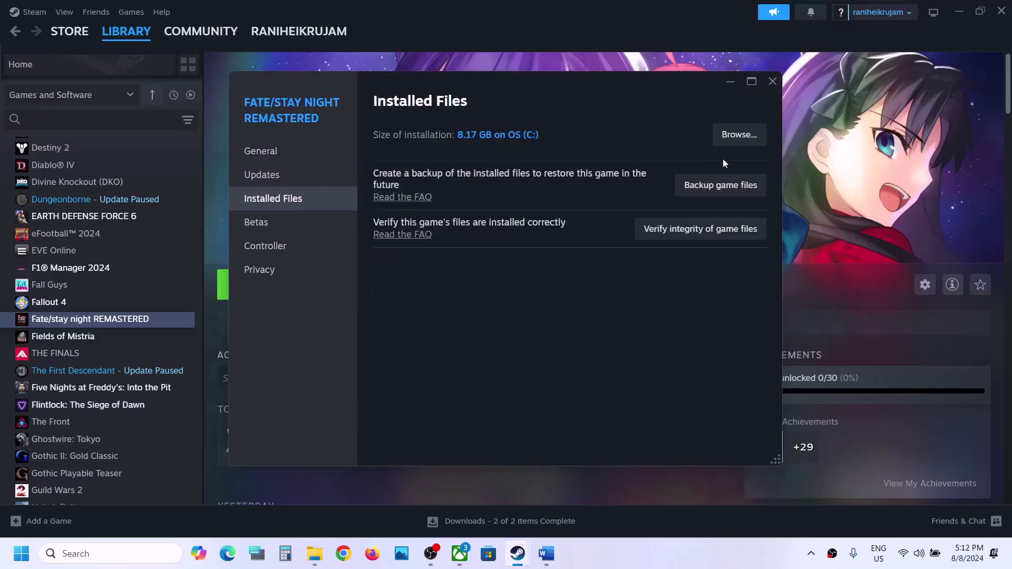
click(712, 233)
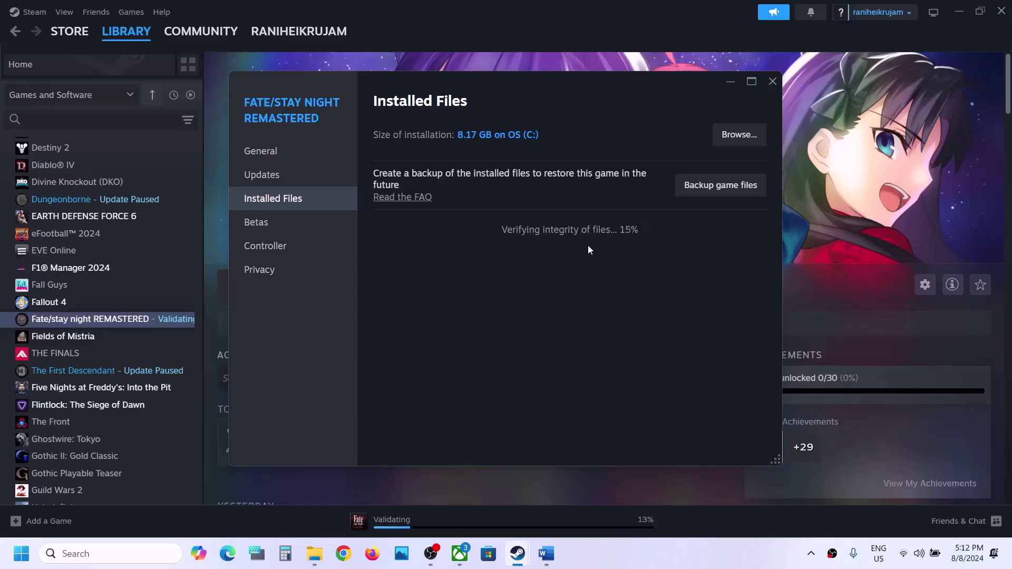
Return to the Word document and read Step 6 on a clean graphics driver installation, including the NVIDIA and AMD links
click(547, 558)
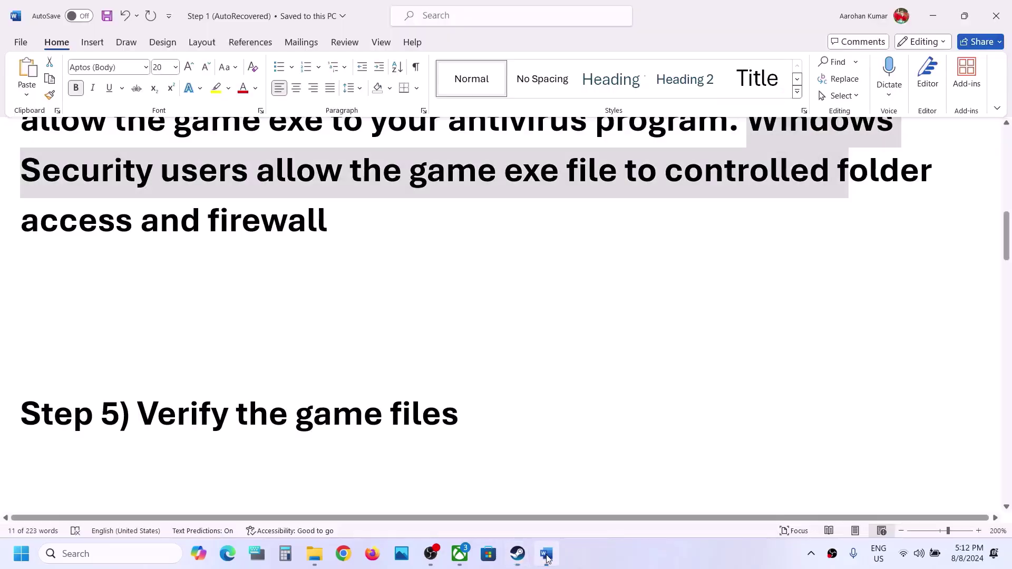
scroll(355, 309, down, 3)
scroll(355, 309, down, 1)
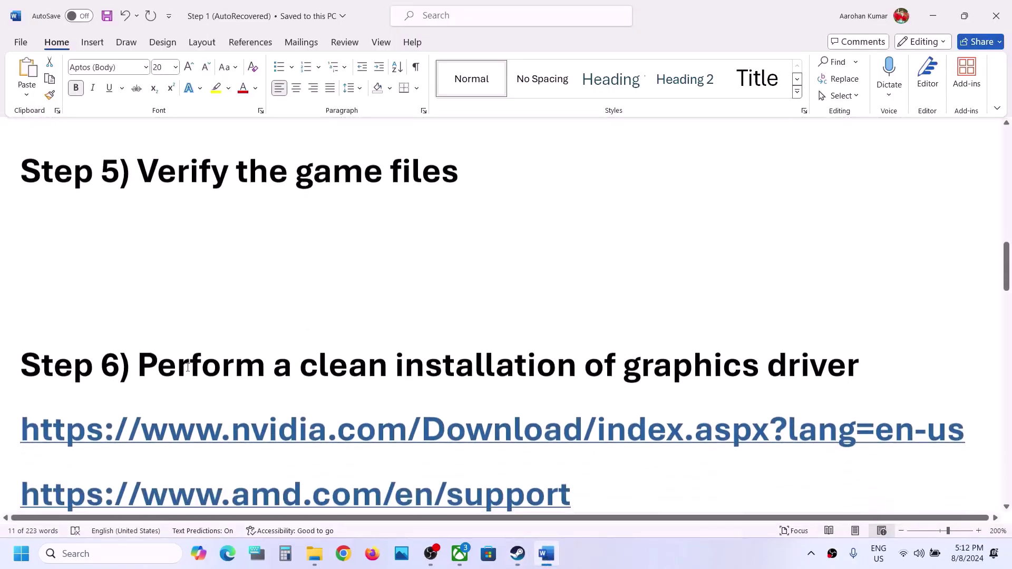
drag(138, 363, 738, 363)
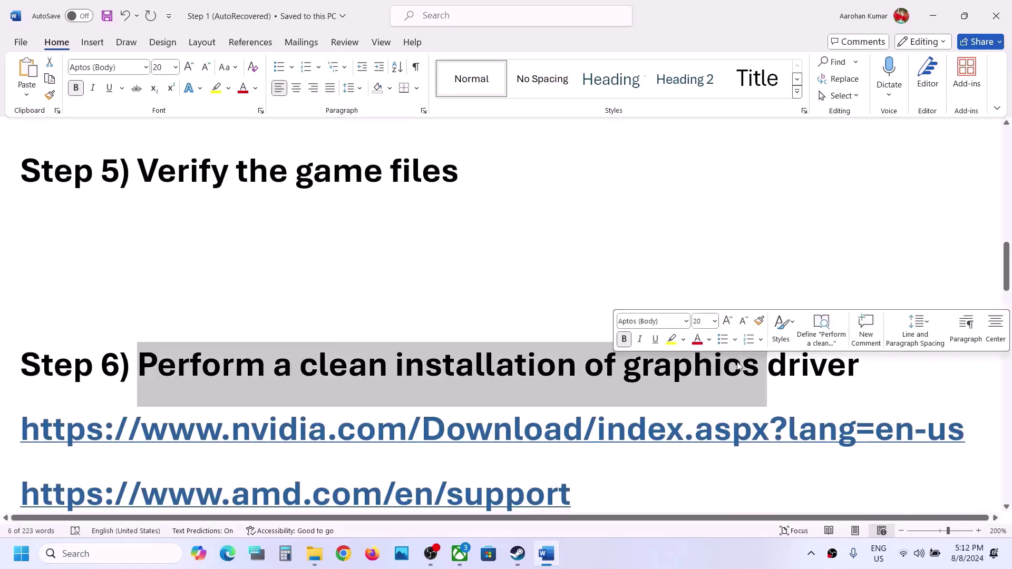
drag(278, 429, 562, 442)
scroll(563, 437, down, 2)
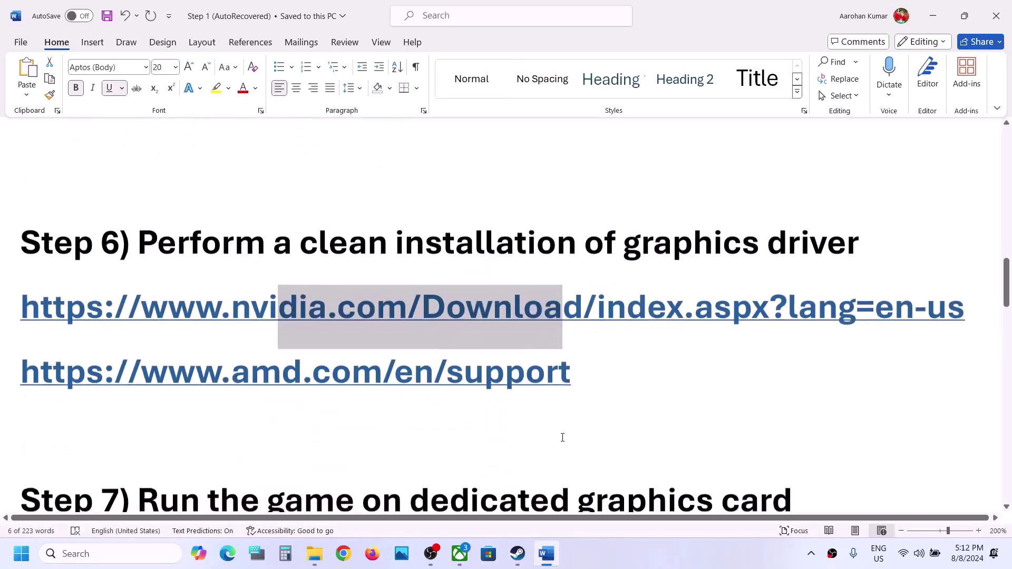
drag(221, 369, 576, 366)
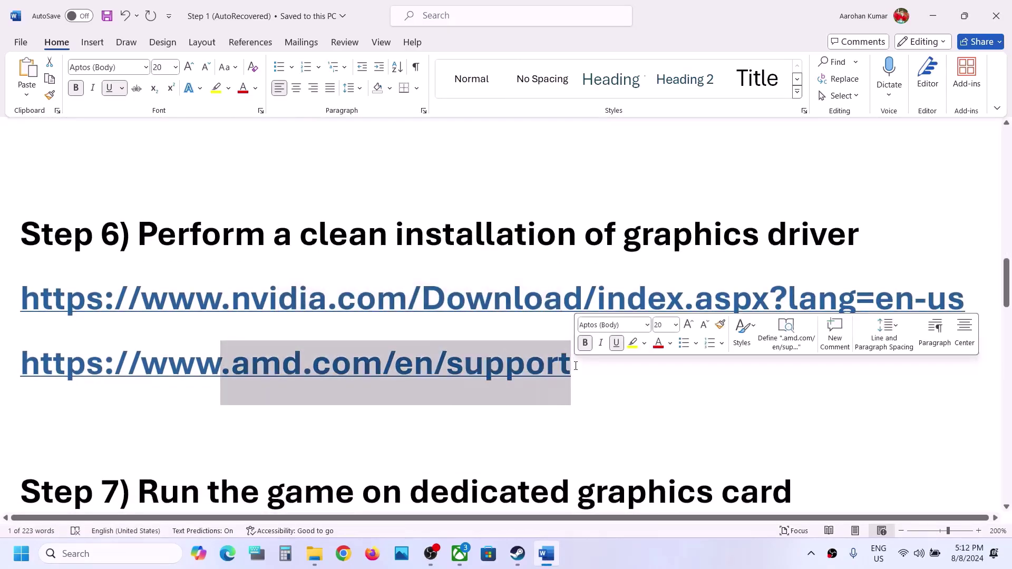
scroll(576, 366, up, 1)
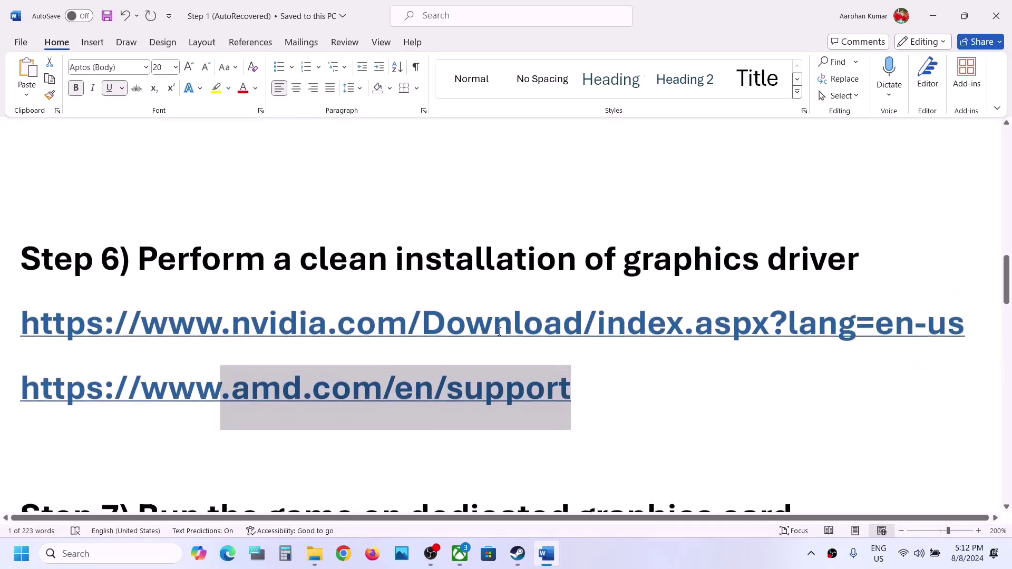
Go to the NVIDIA Driver Downloads page in Chrome and choose GeForce with the GeForce RTX 30 Series (Notebooks)
click(628, 555)
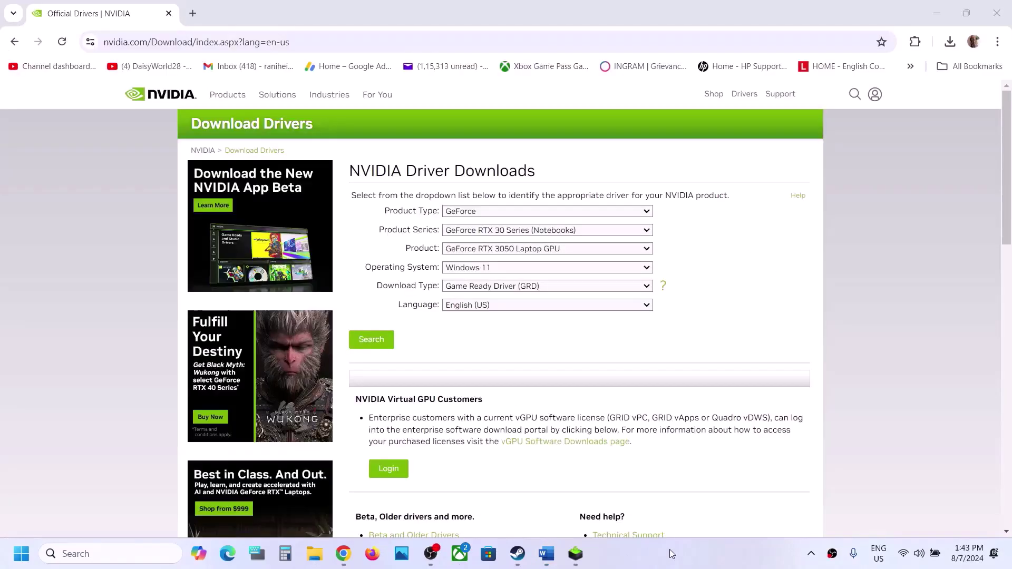
click(485, 212)
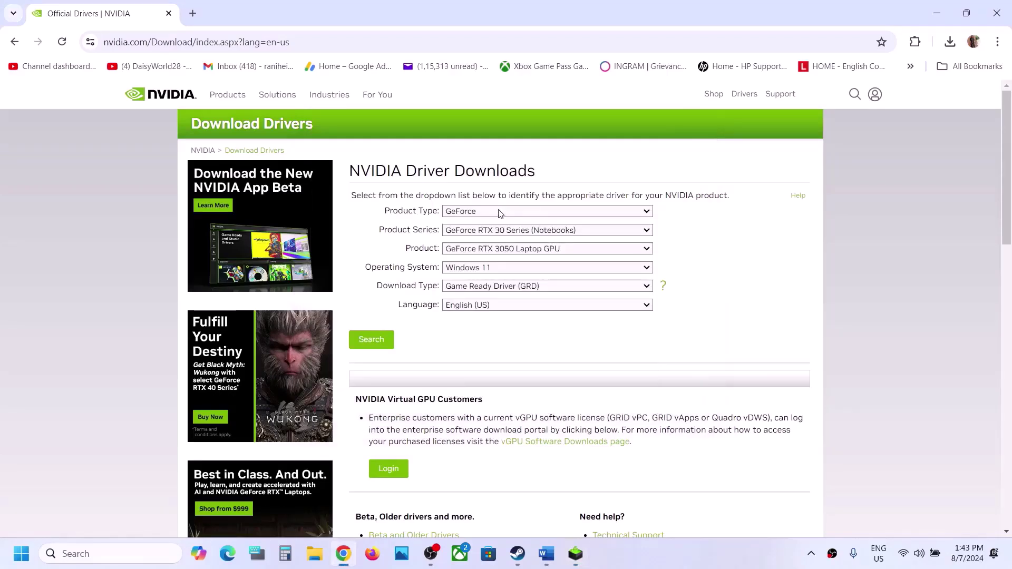
click(500, 212)
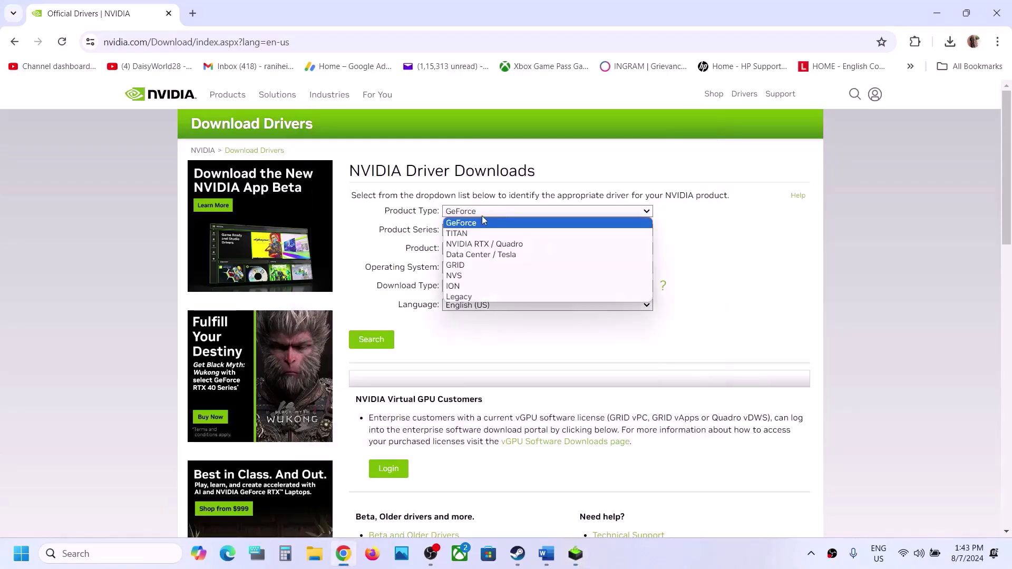
click(743, 249)
click(561, 232)
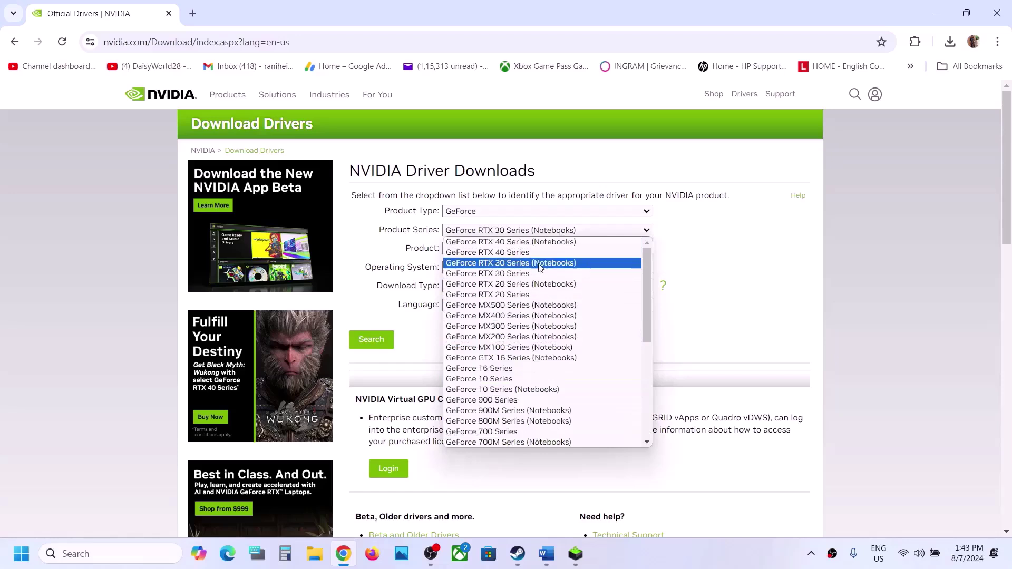
click(539, 263)
Choose GeForce RTX 3050 Laptop GPU and Windows 11, and find the matching Game Ready Driver for download
click(547, 252)
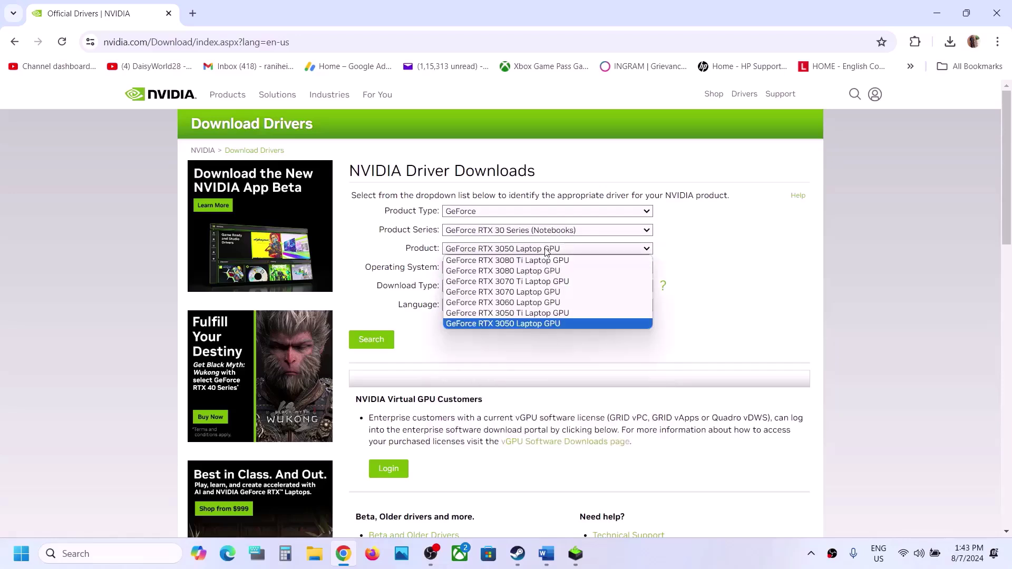
click(536, 328)
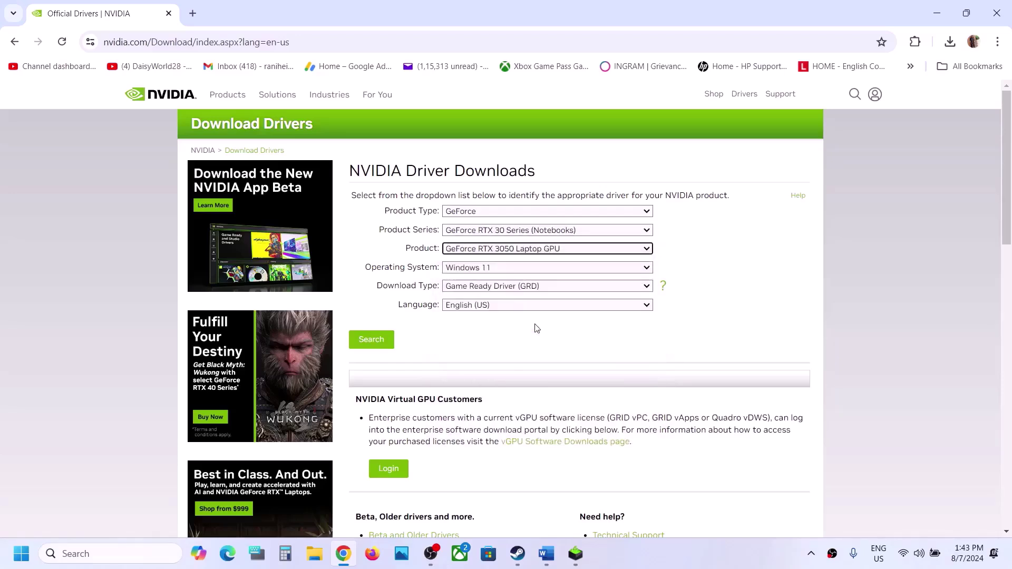
click(495, 273)
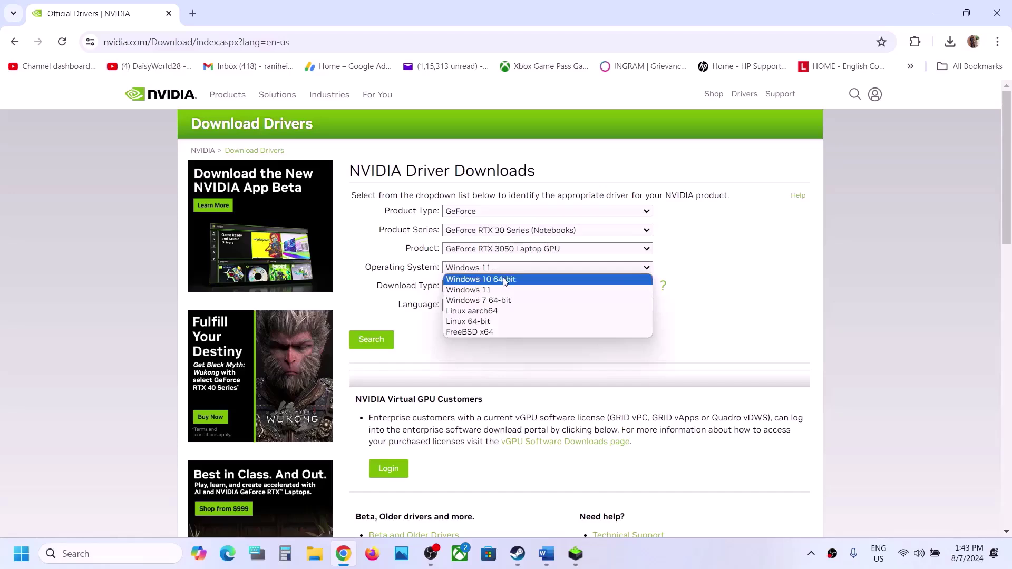
click(496, 291)
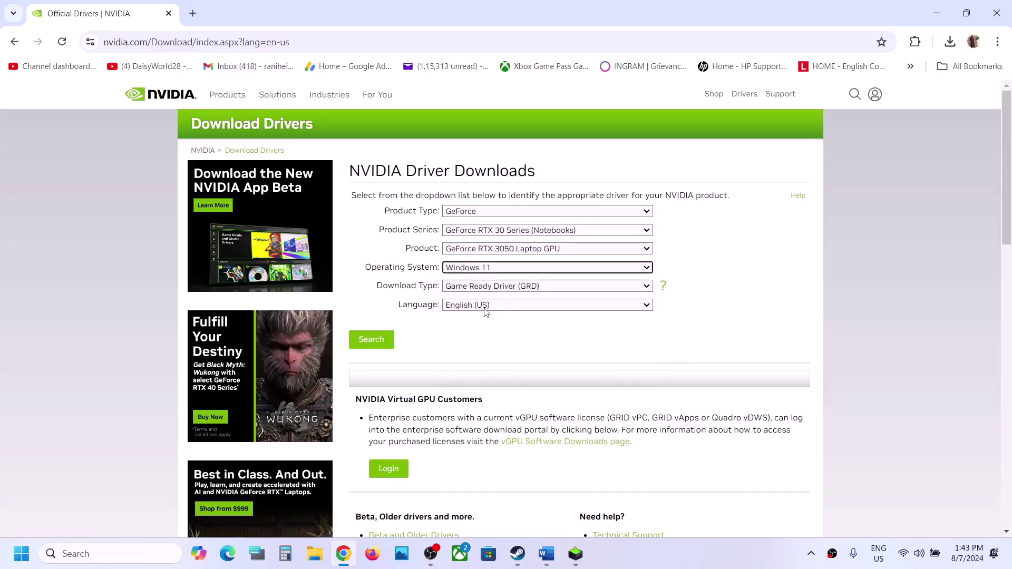
click(382, 341)
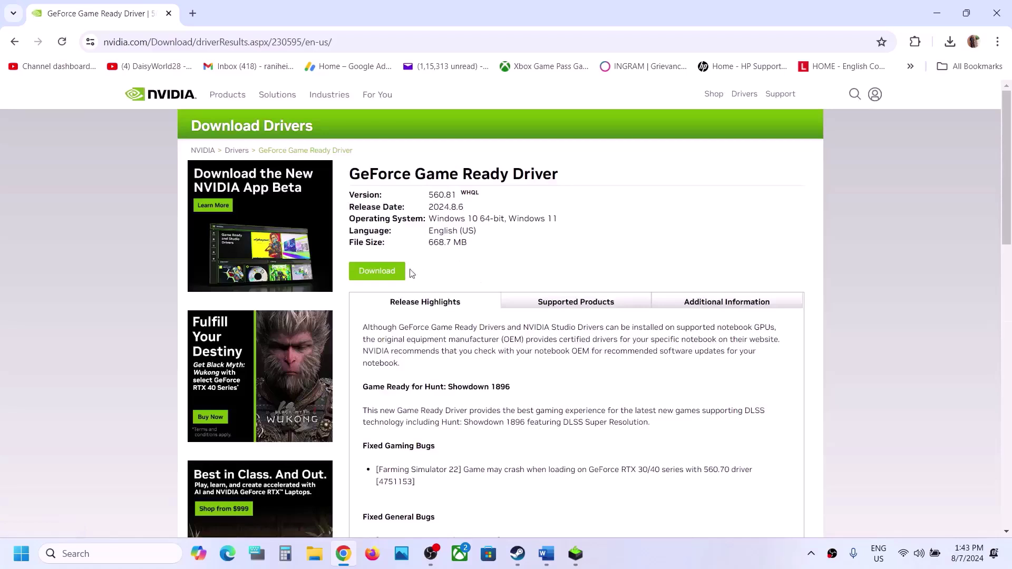
click(381, 275)
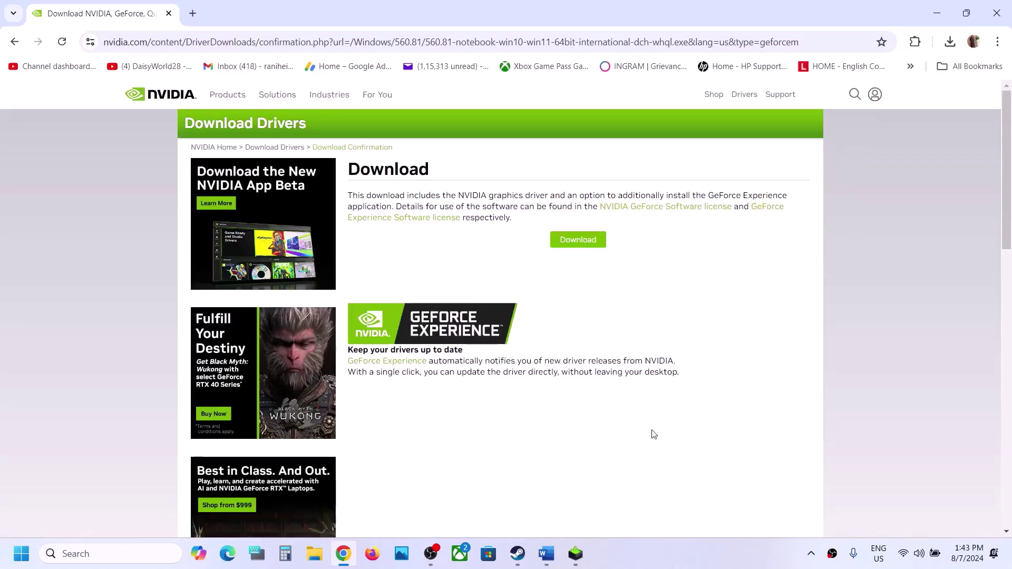
Switch to the NVIDIA Installer, accept the license, and start a custom clean installation of the graphics driver and GeForce Experience
click(575, 553)
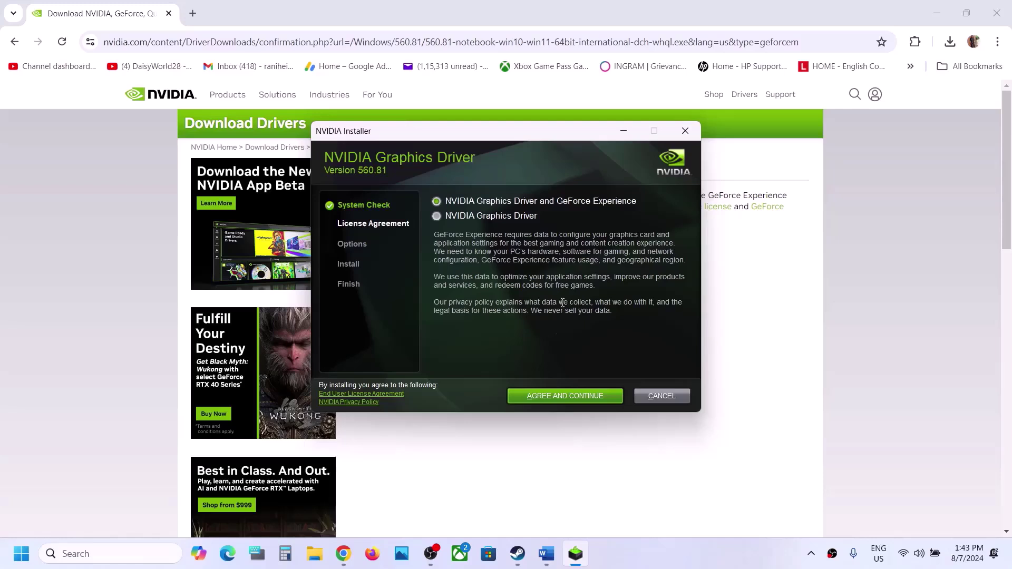
click(577, 399)
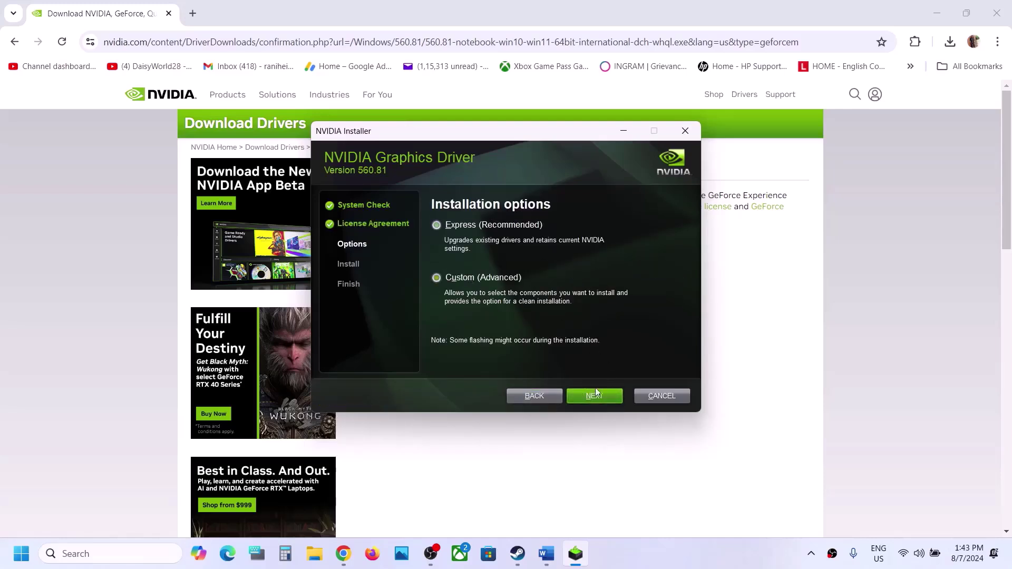
click(592, 396)
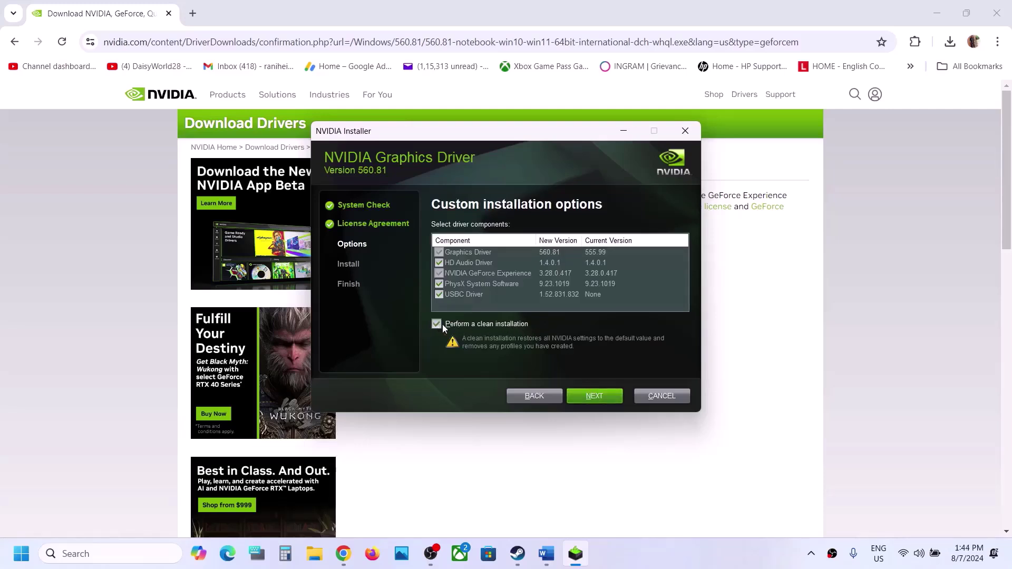
click(599, 397)
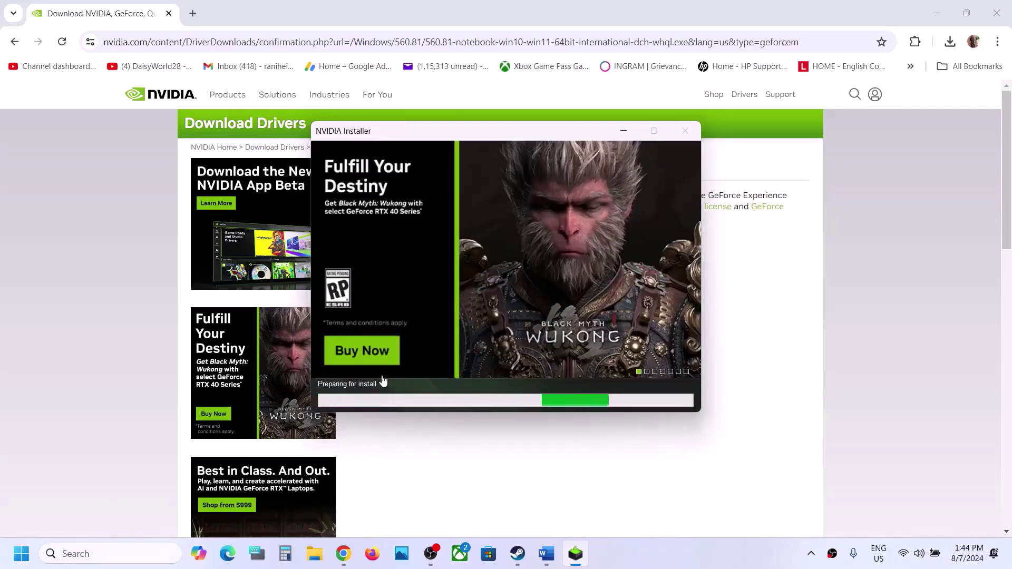
Show the computer's power options and dismiss them
click(21, 553)
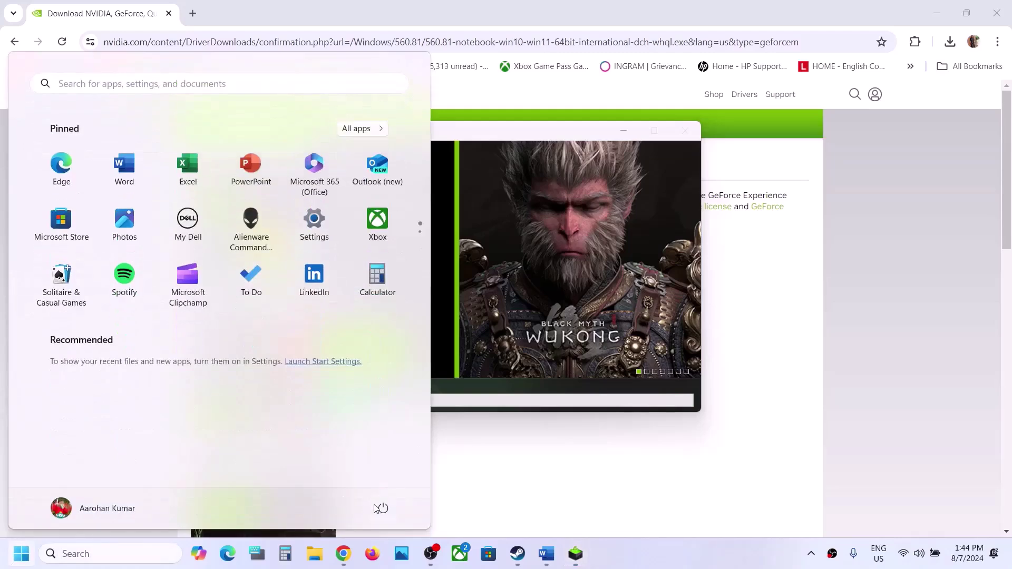
click(382, 508)
click(567, 450)
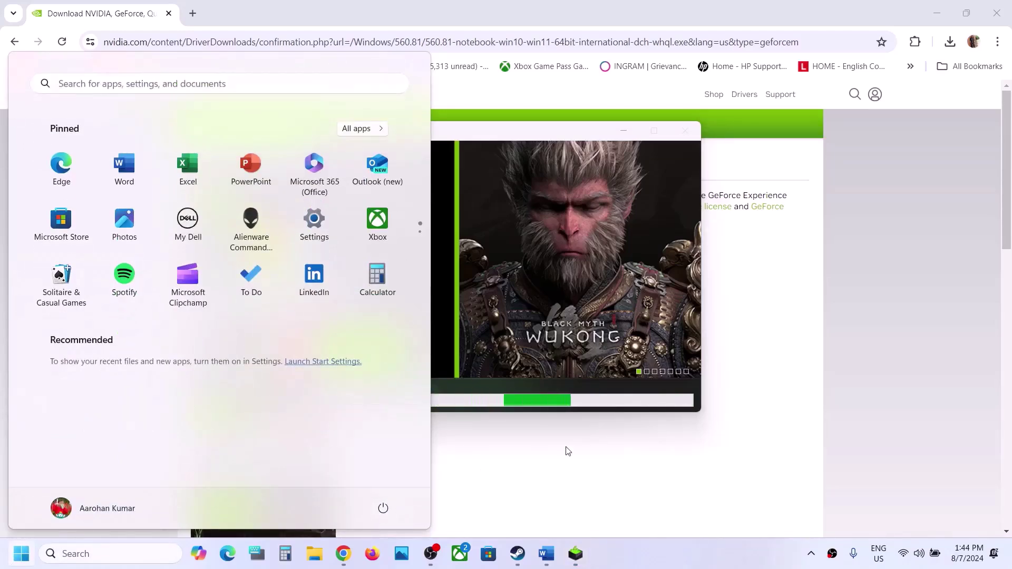
click(611, 302)
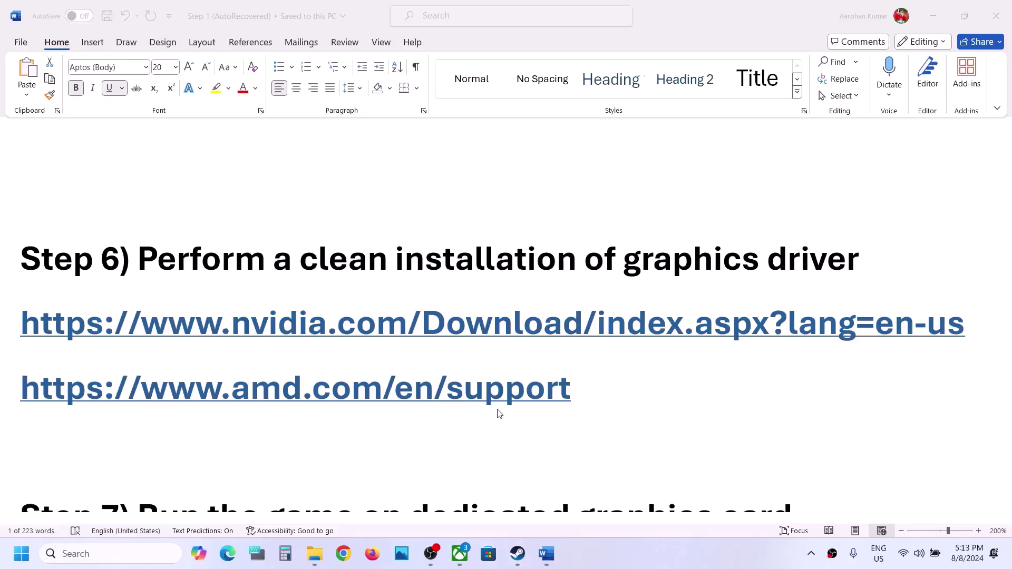
Copy the word "graphics" from the Step 7 heading in the Word document
scroll(500, 413, down, 4)
double_click(638, 392)
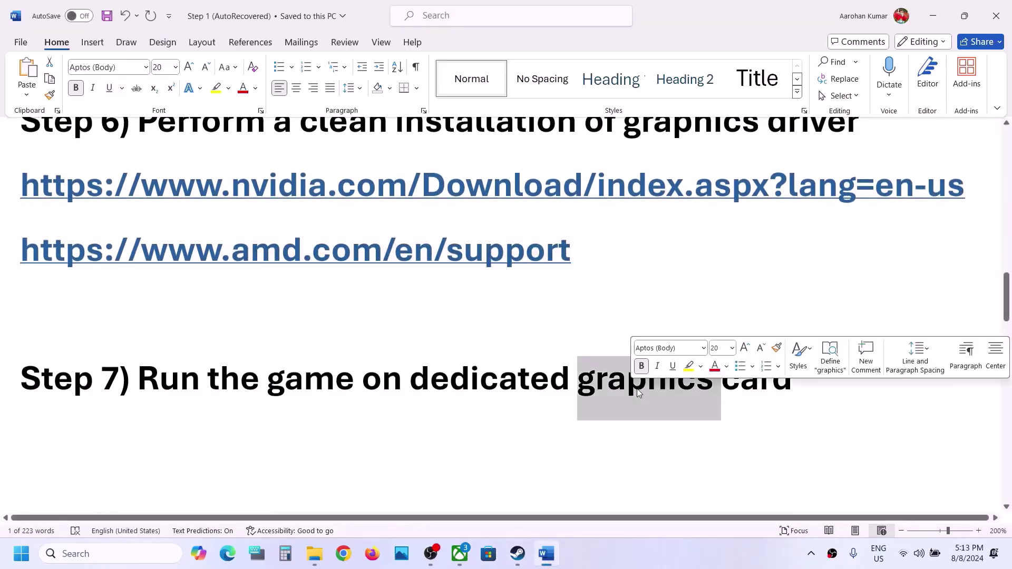
right_click(638, 392)
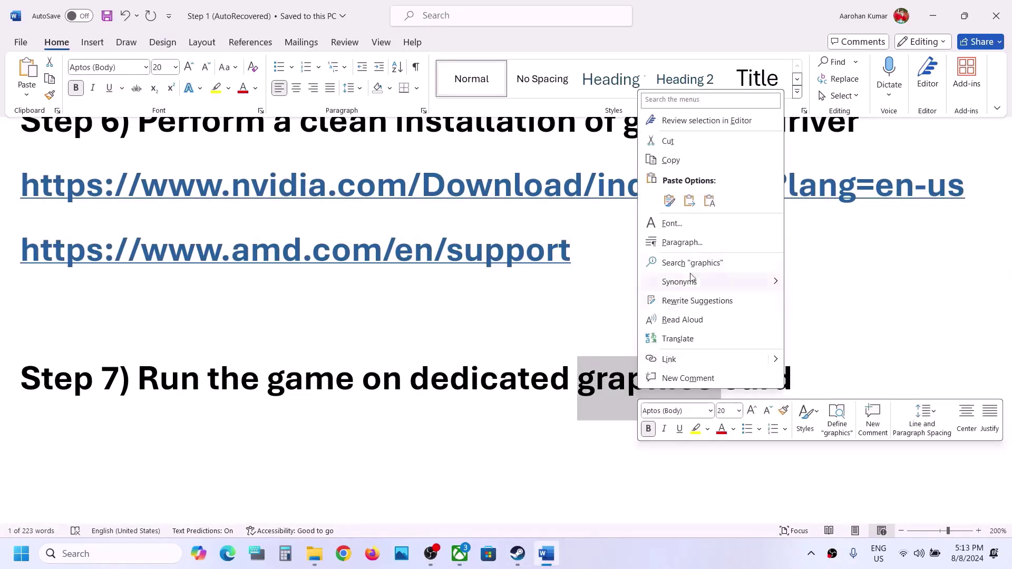
click(678, 164)
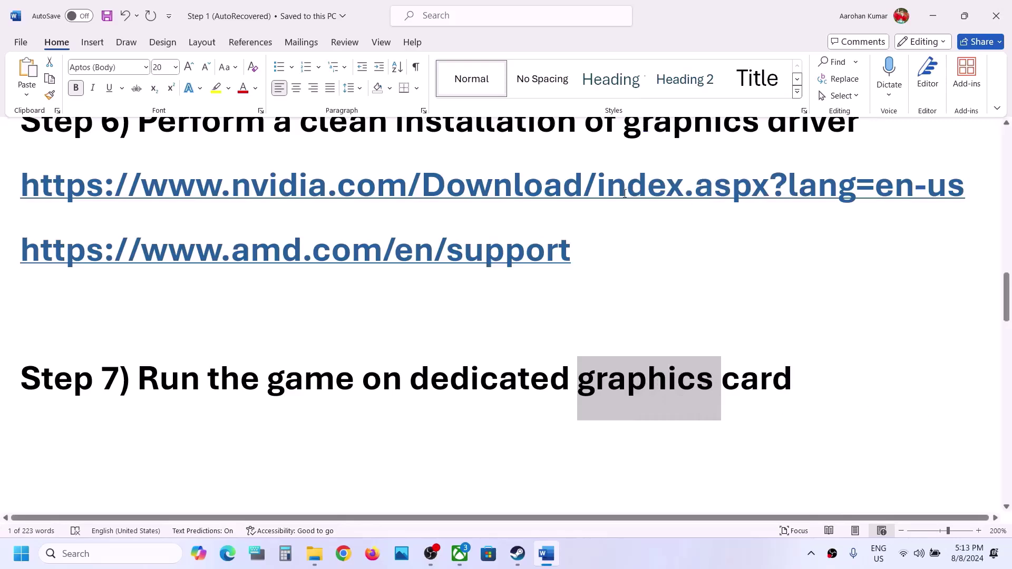
Open Windows Graphics settings and add fsn2-win64vc14-release from the Steam common\Blade folder as a desktop app
click(172, 550)
key(ctrl+v)
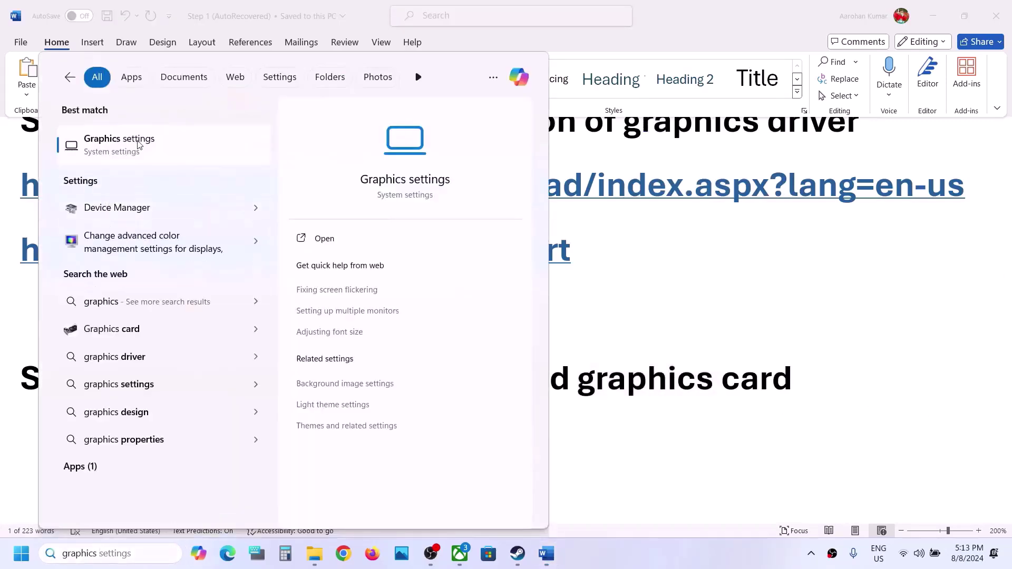
click(140, 145)
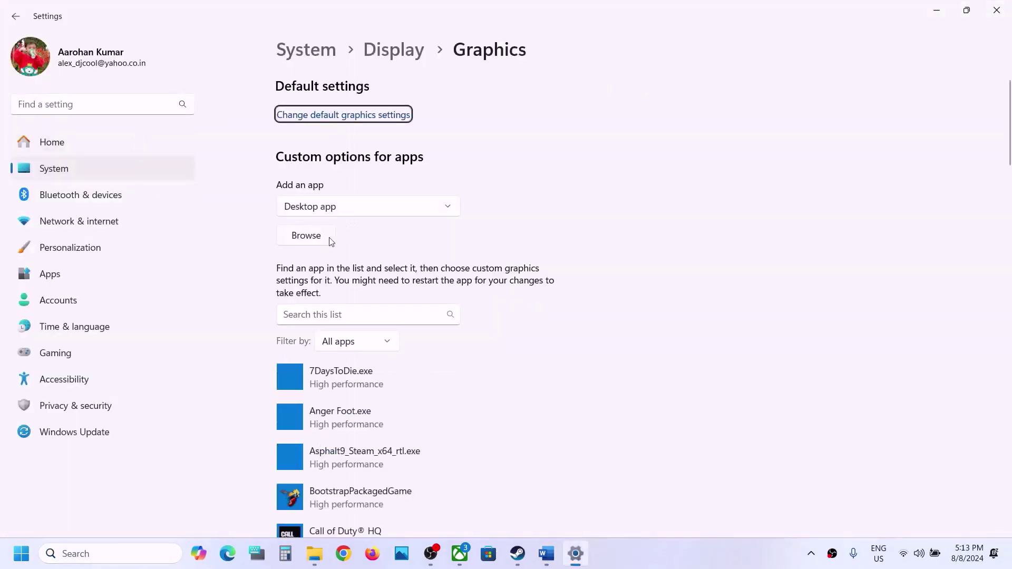
click(331, 241)
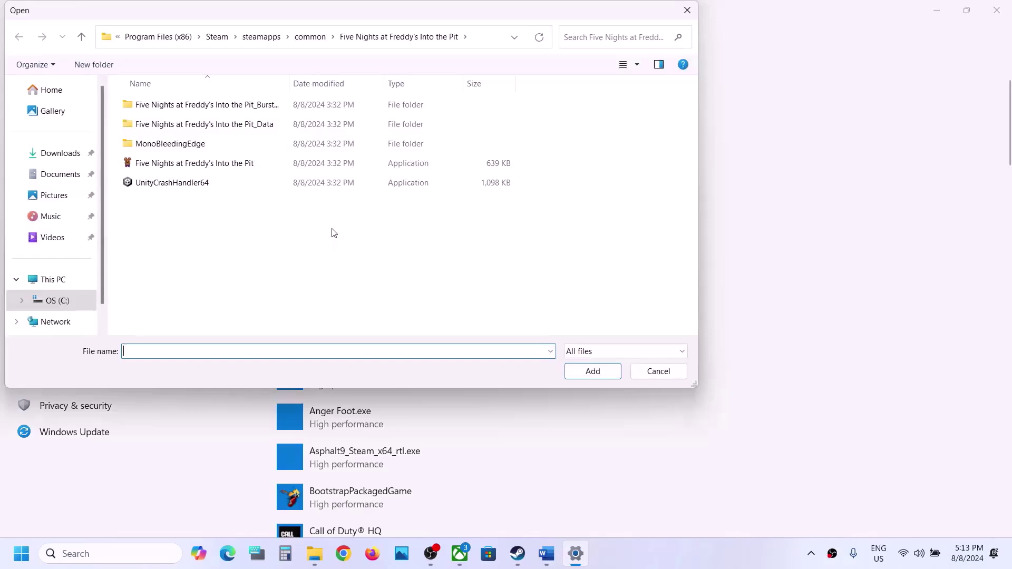
click(310, 37)
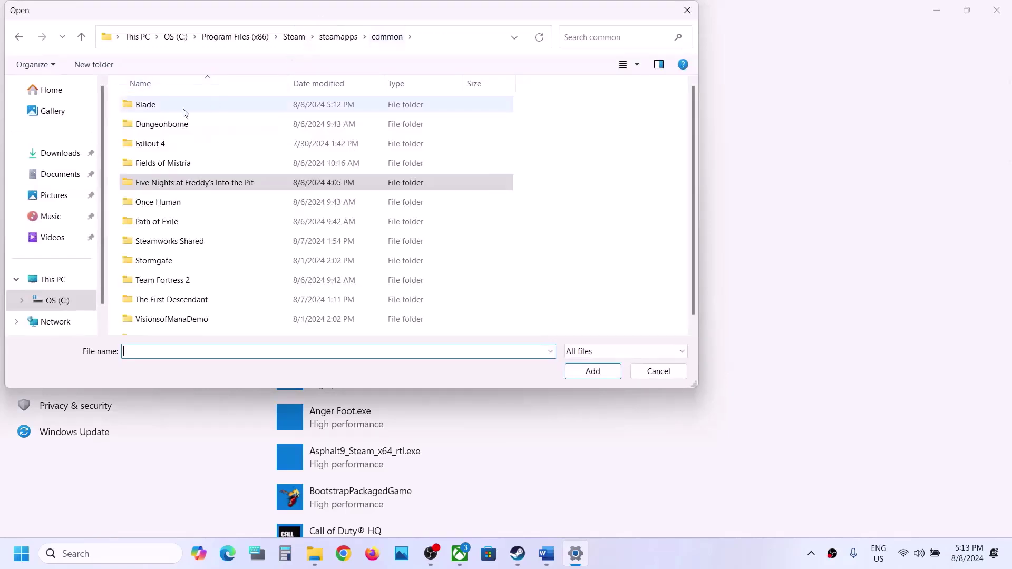
double_click(182, 109)
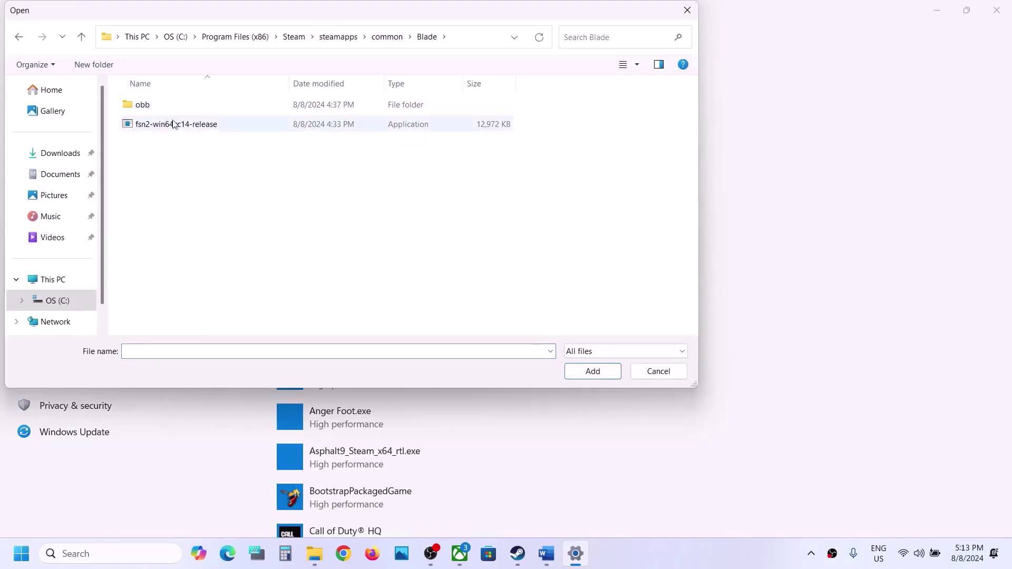
click(174, 124)
click(592, 372)
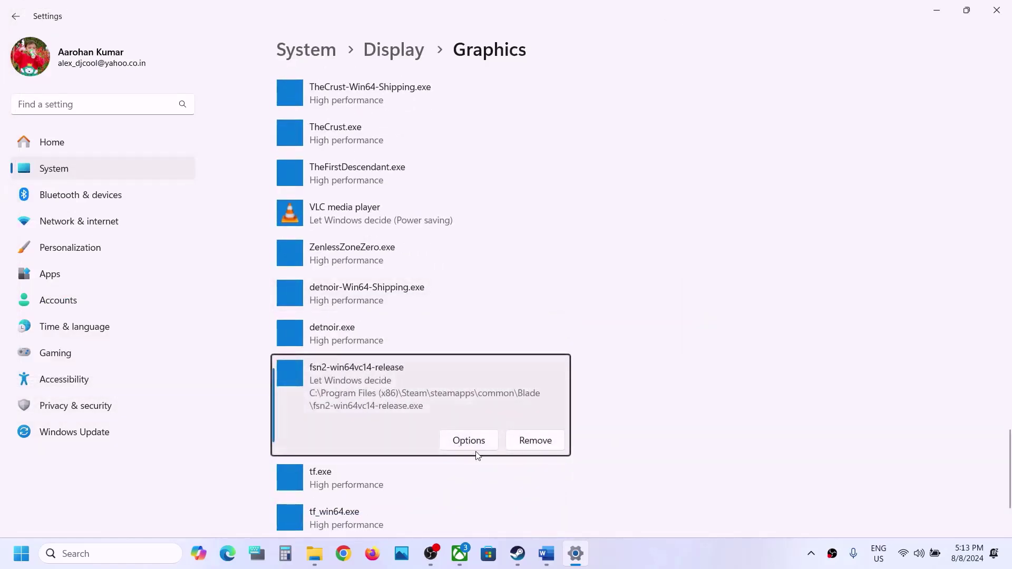
Set the graphics preference of fsn2-win64vc14-release to High performance and save it
click(480, 445)
click(437, 271)
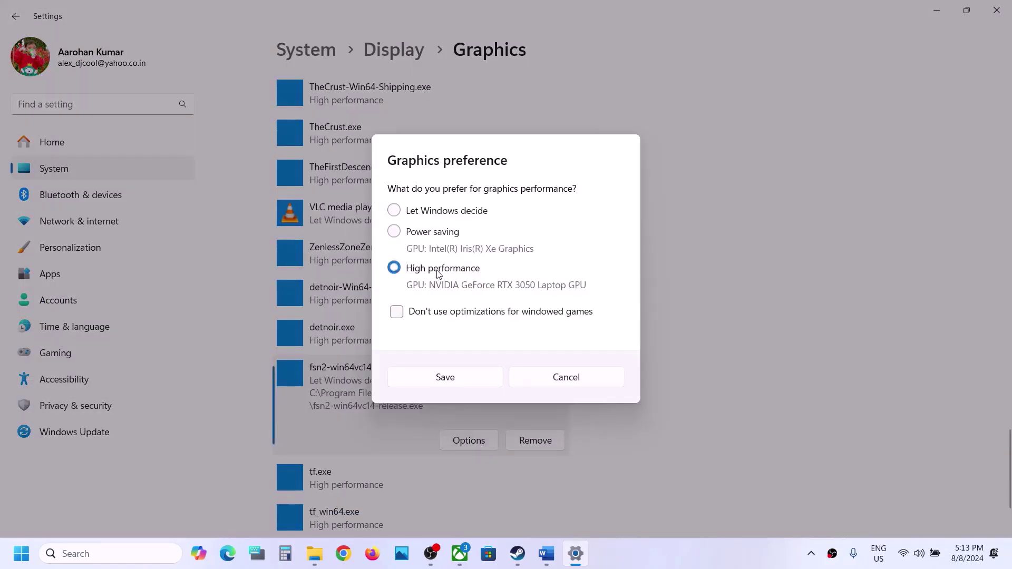
click(451, 378)
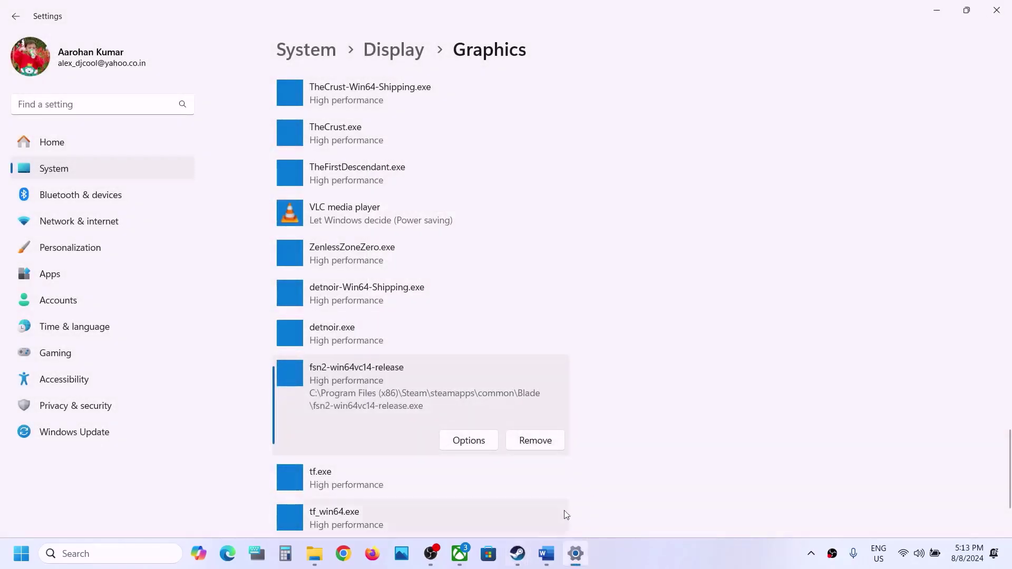
Switch to Steam, close the Fate/stay night REMASTERED properties window, and bring up the Steam library
click(518, 552)
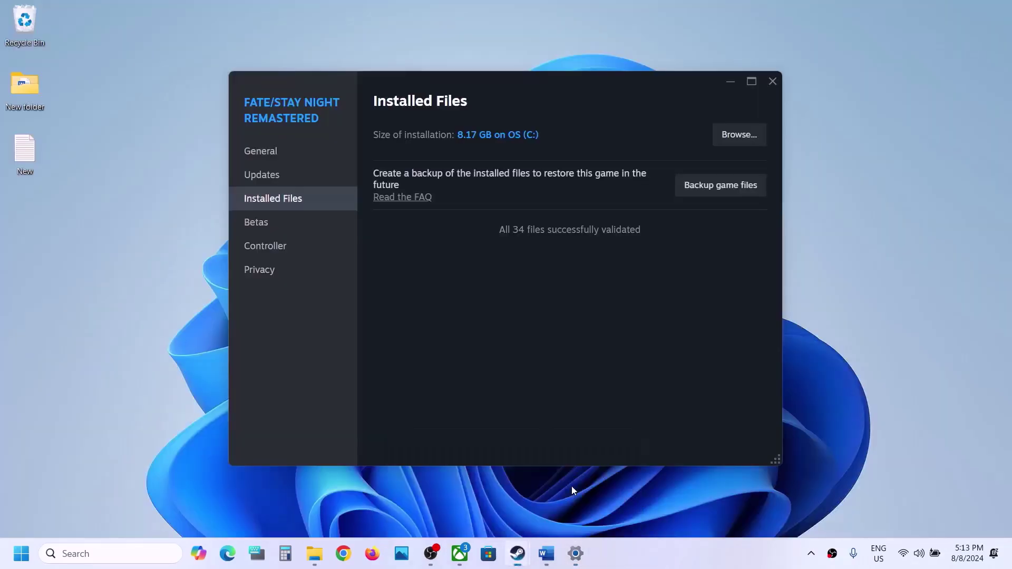
click(571, 486)
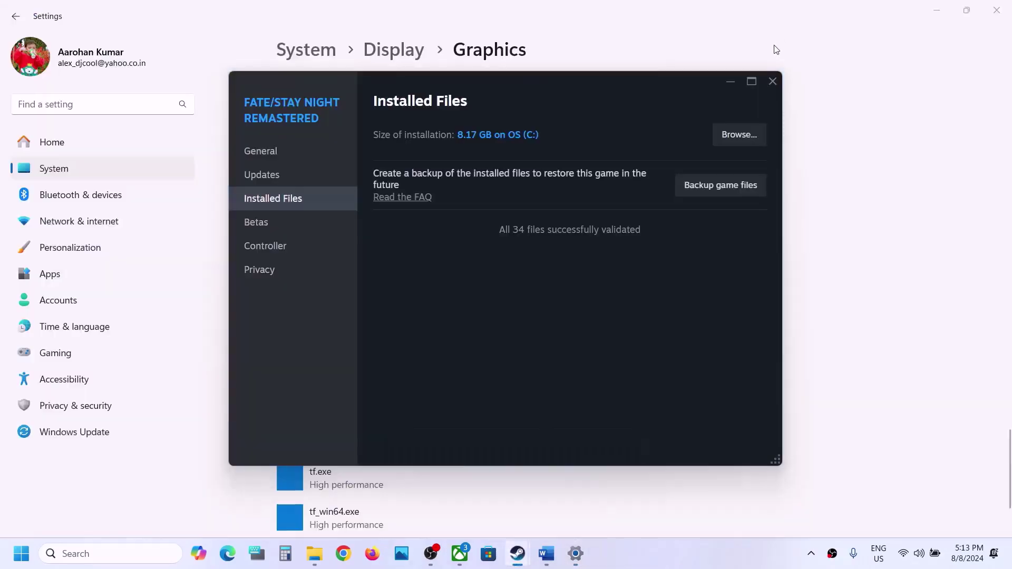
click(773, 80)
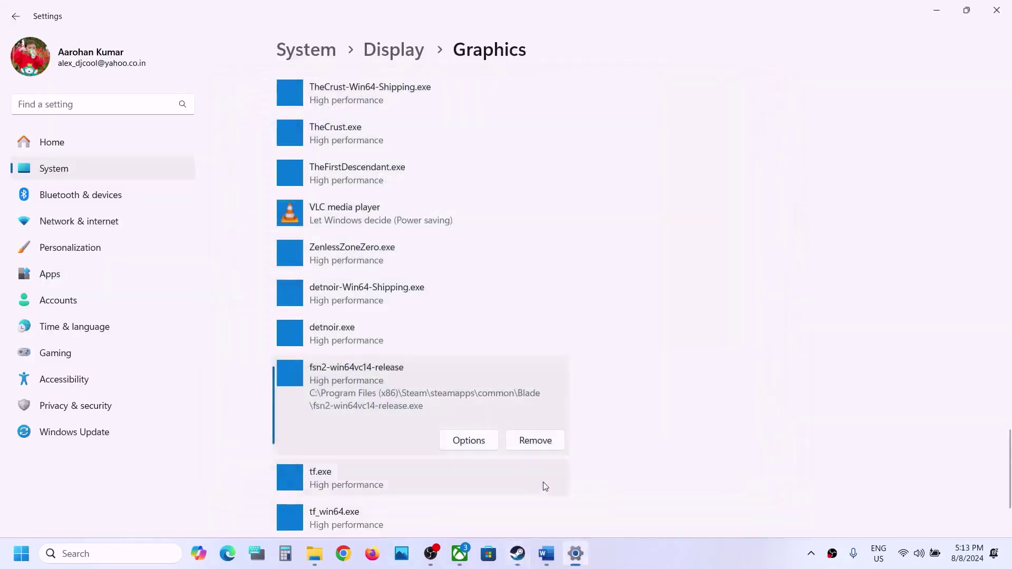
click(518, 553)
click(562, 464)
Copy the Microsoft link under the Step 8 Visual C++ heading in the Word document and minimize Word
scroll(401, 321, down, 3)
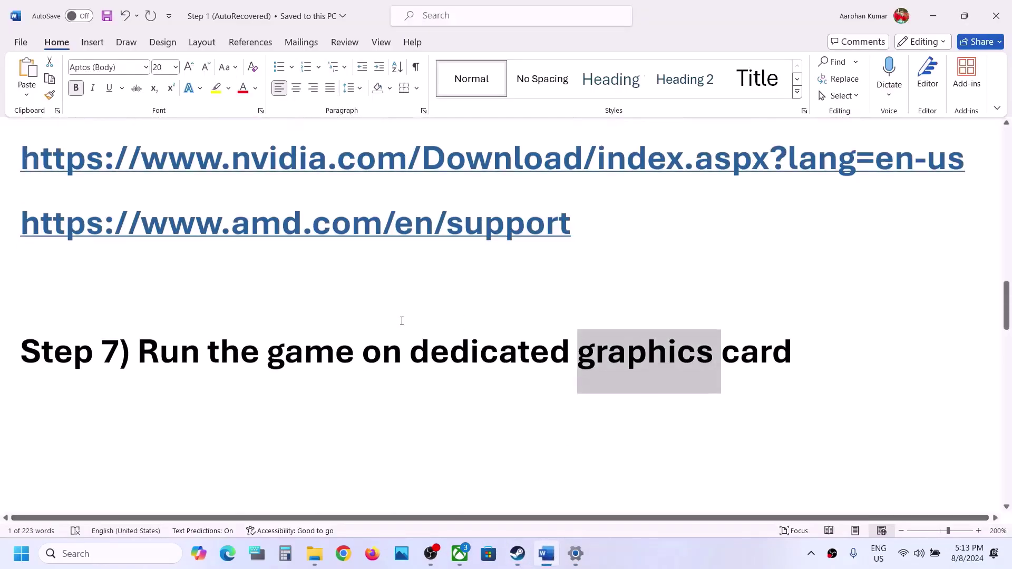
scroll(401, 321, down, 2)
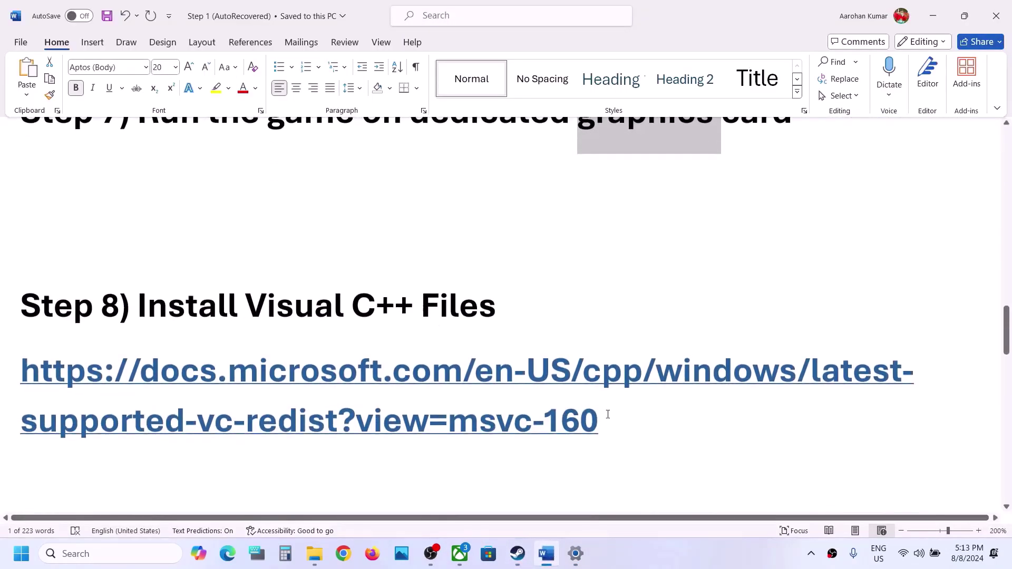
click(605, 417)
triple_click(461, 381)
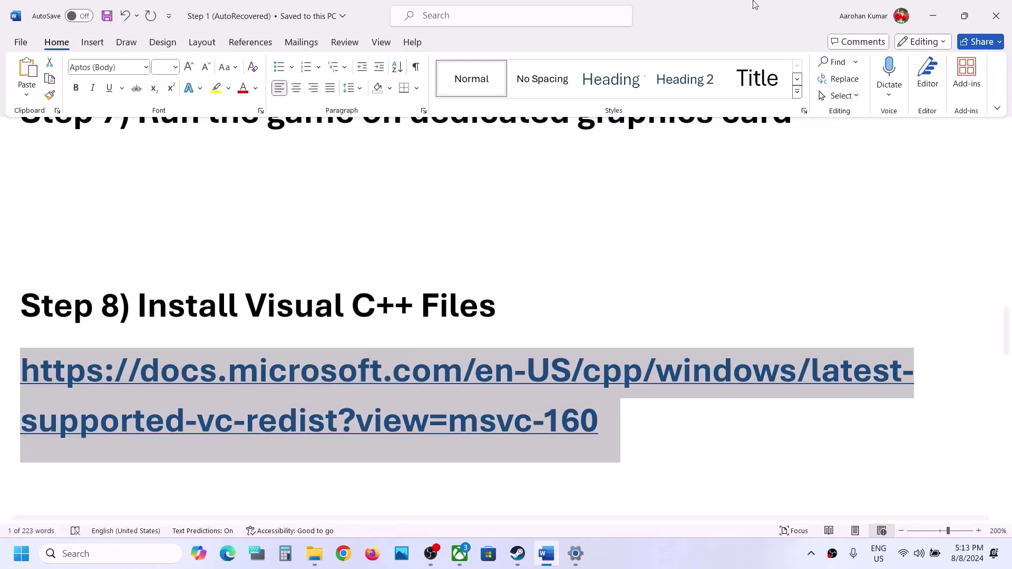
click(933, 16)
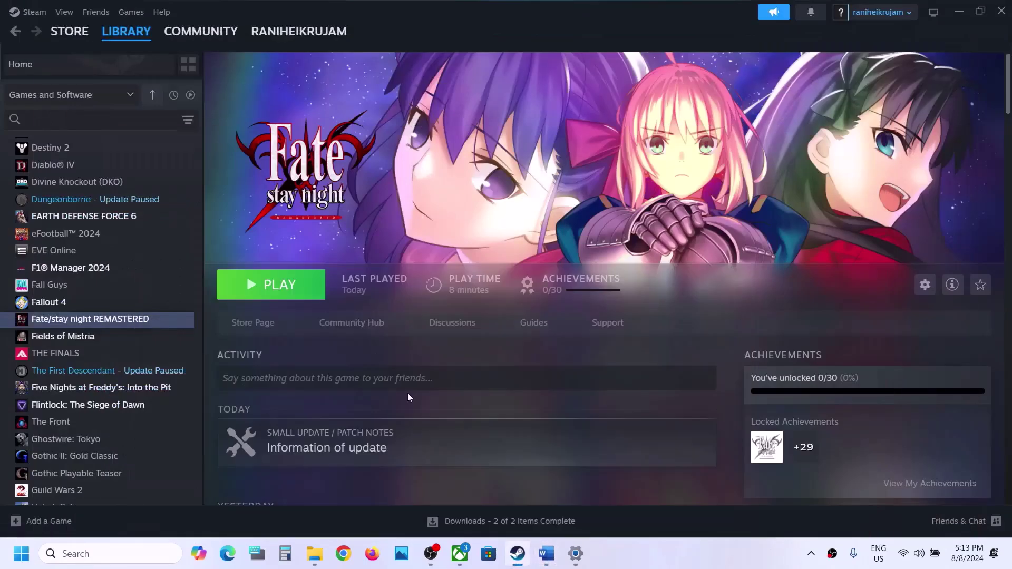
Open the copied link in Chrome and find the download table for the latest Visual C++ Redistributable
click(344, 553)
key(ctrl+v)
key(Return)
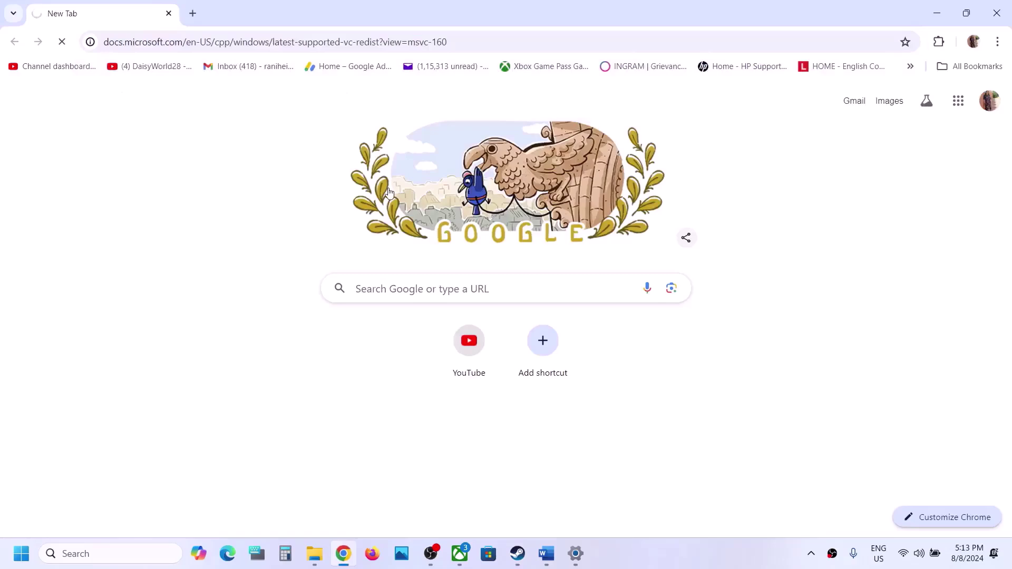
scroll(497, 179, down, 7)
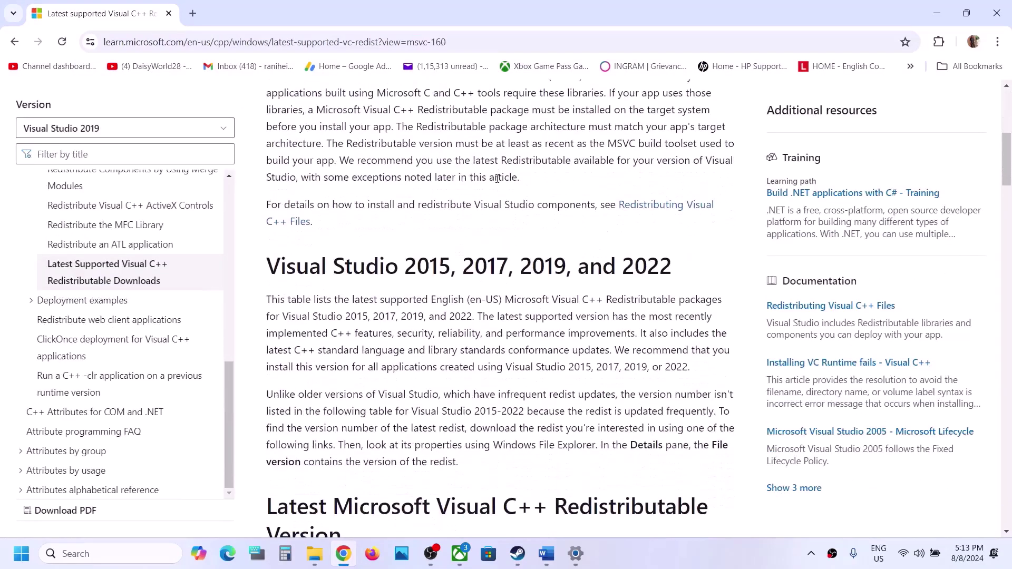
drag(343, 259, 687, 255)
scroll(687, 255, down, 8)
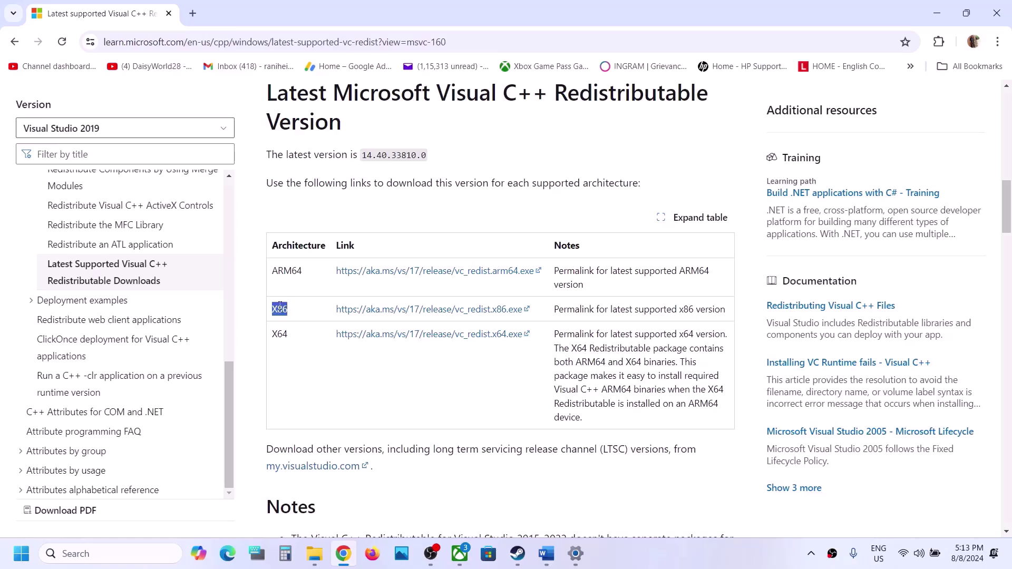
Download the X86 Visual C++ Redistributable, run it, and start repairing the installation
drag(280, 331, 280, 319)
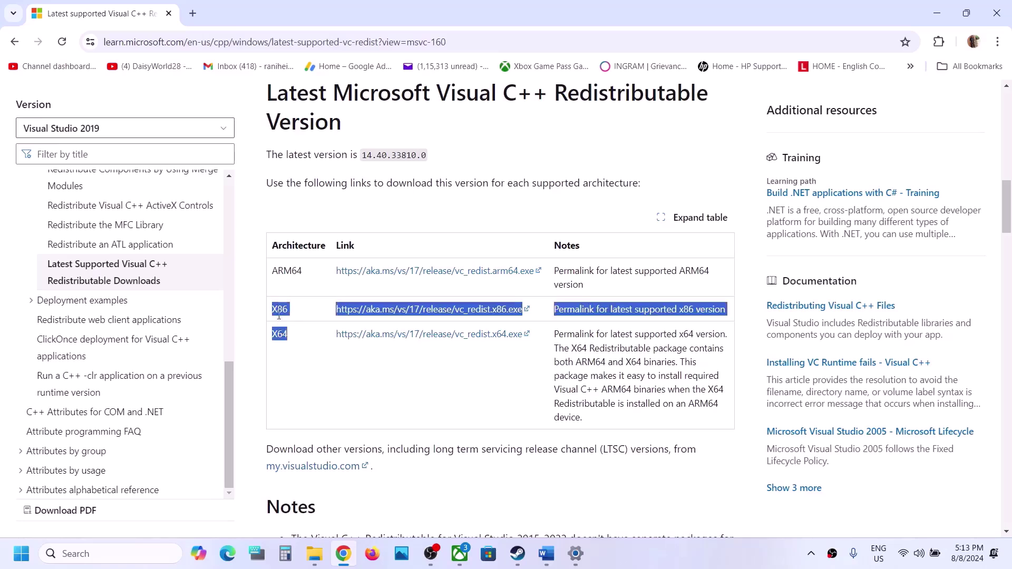
double_click(279, 309)
click(391, 309)
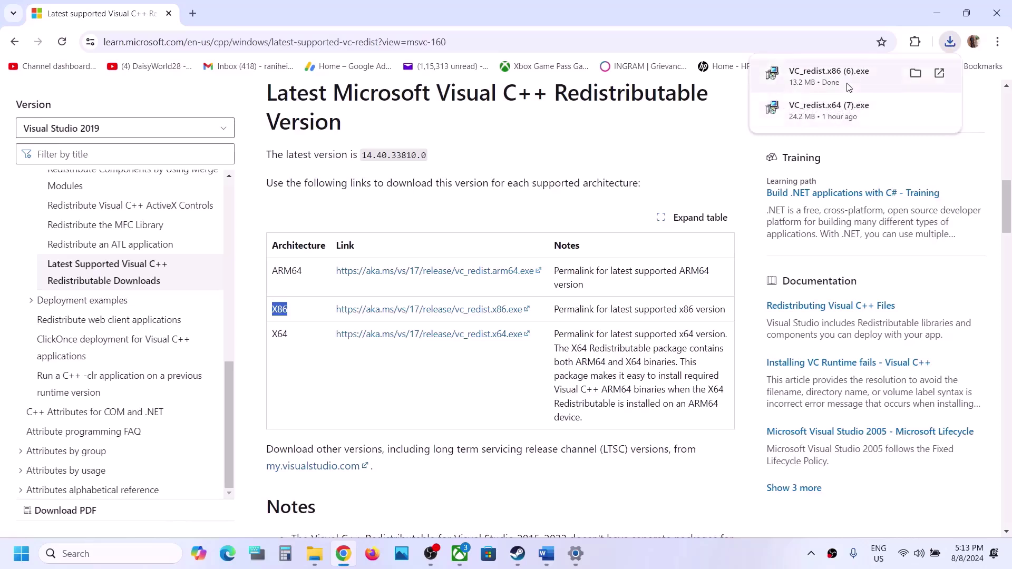
click(848, 85)
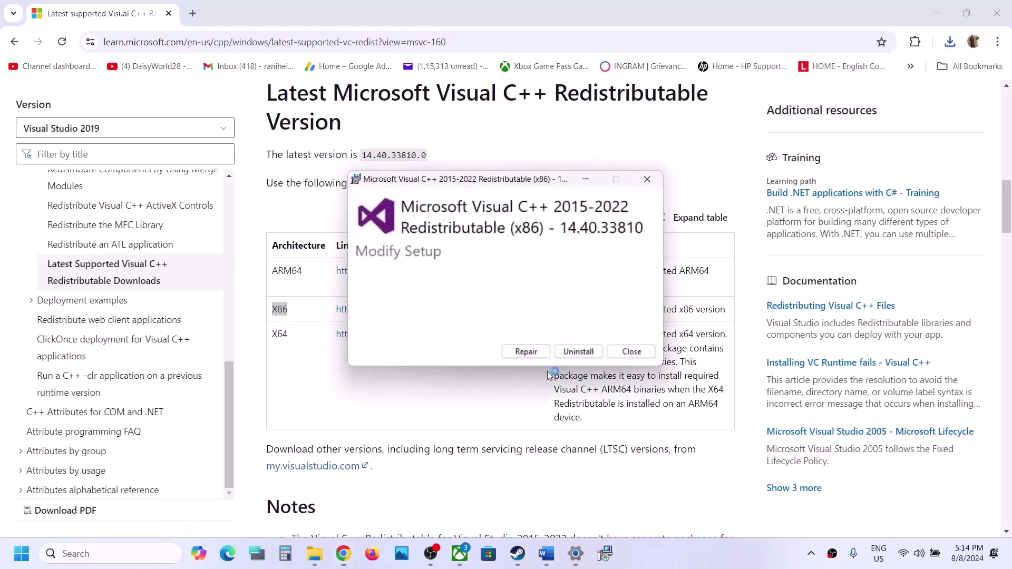
click(526, 352)
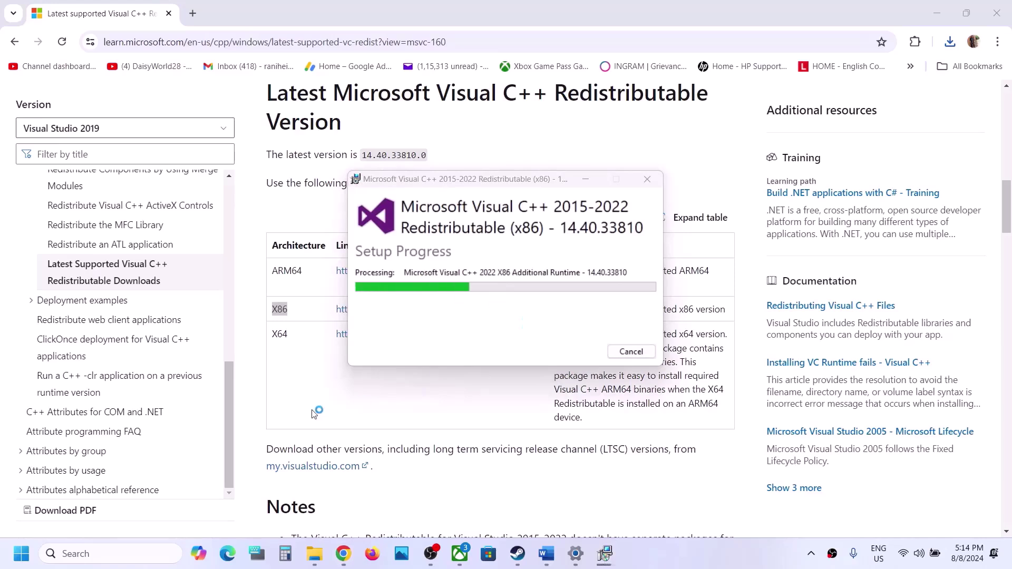
Download the X64 Visual C++ Redistributable, run it, and try to repair the installation
drag(337, 336, 273, 336)
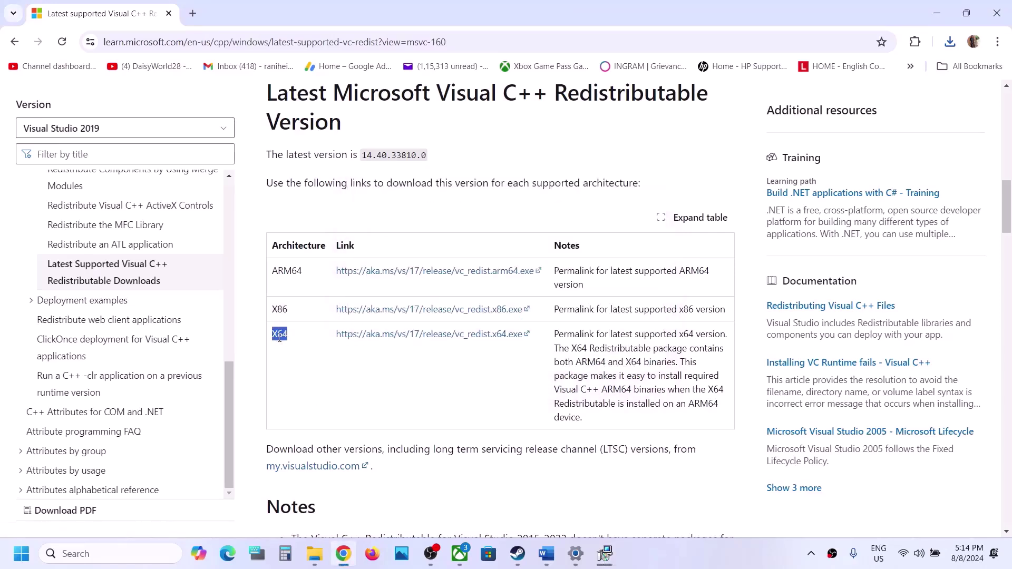
click(357, 342)
click(492, 334)
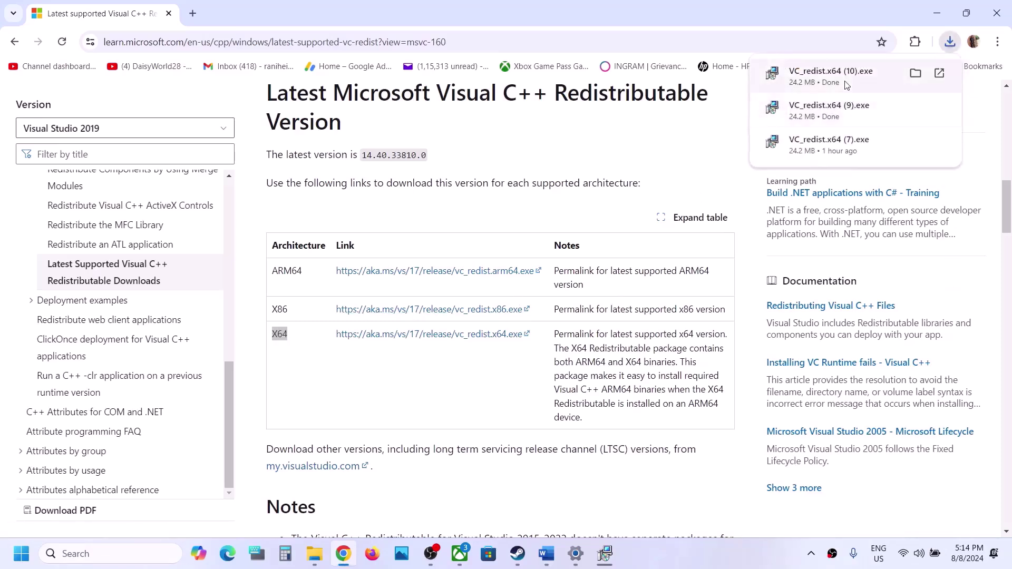
click(847, 85)
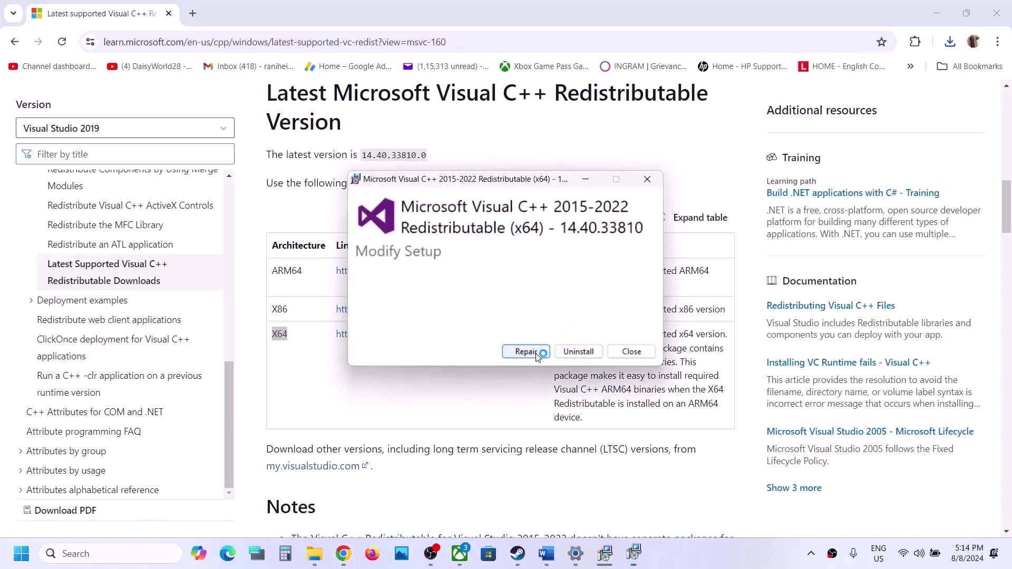
click(537, 353)
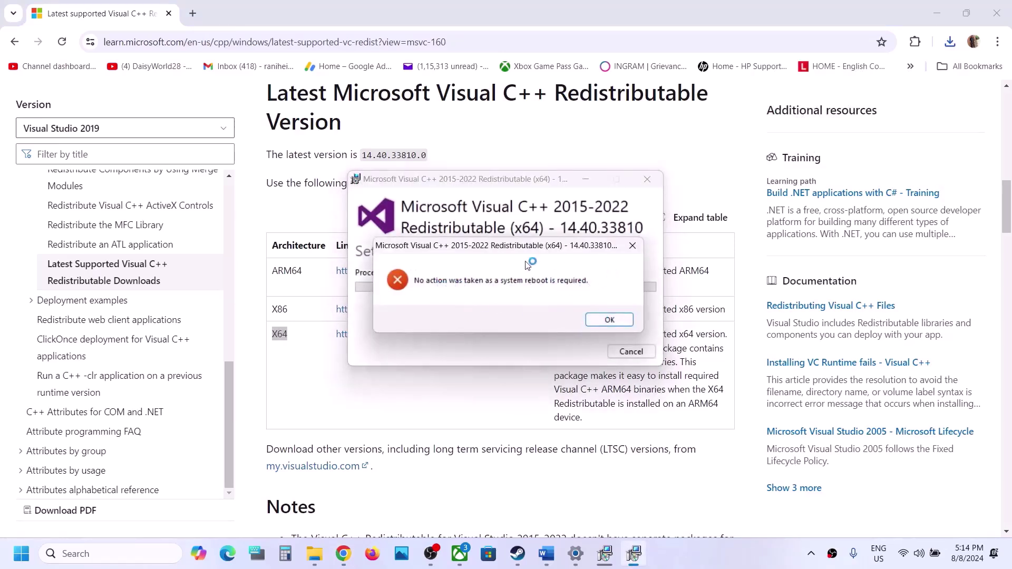
click(599, 321)
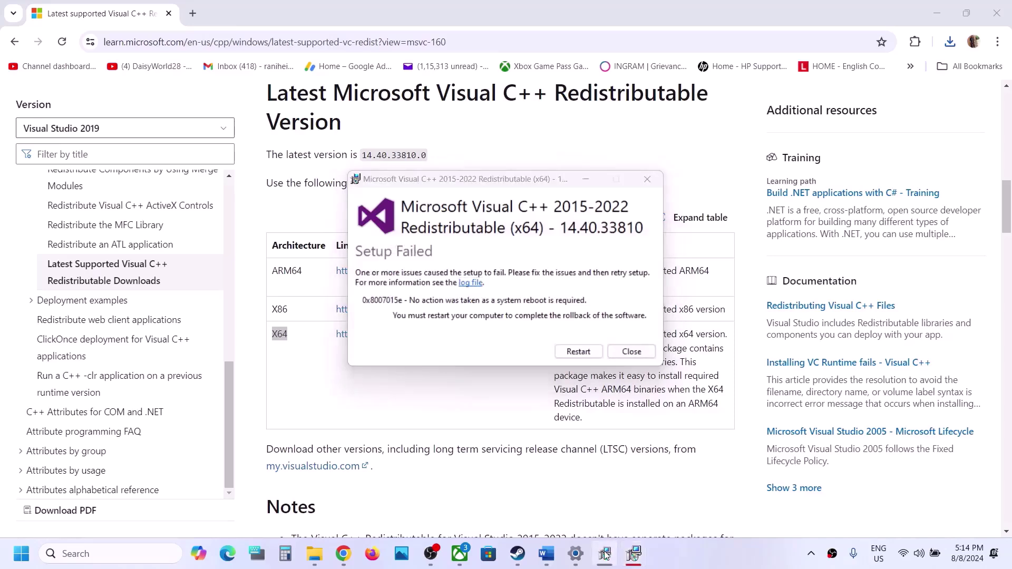
Move the x86 setup window clear of the x64 one, and show the computer's restart option before dismissing it
click(605, 554)
drag(533, 189, 357, 262)
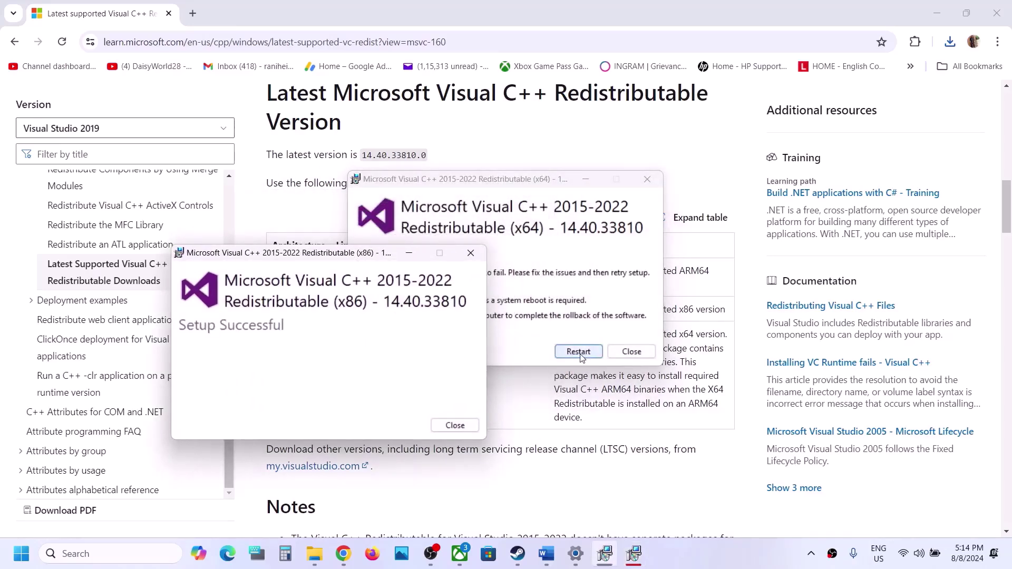
click(23, 565)
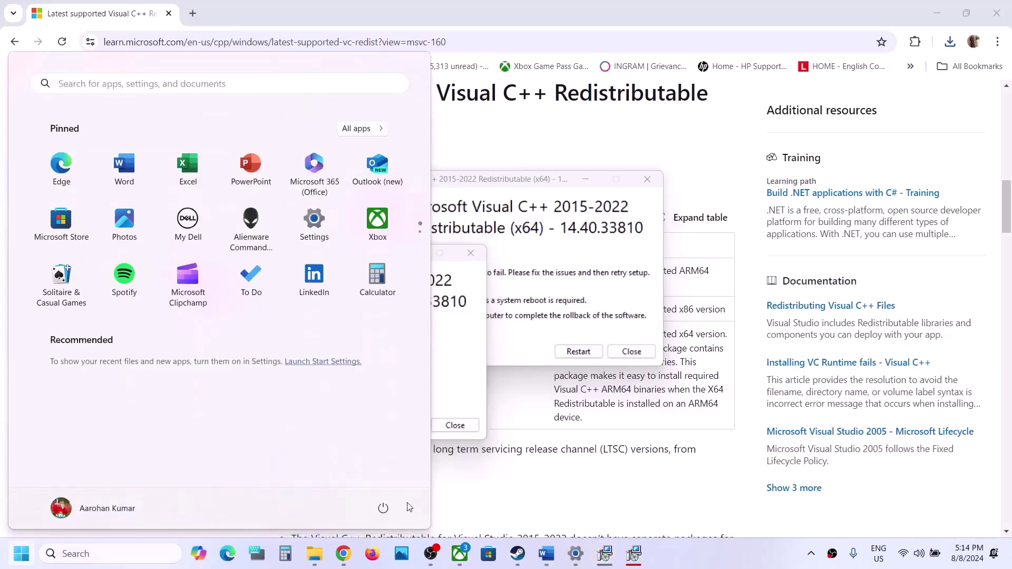
click(383, 510)
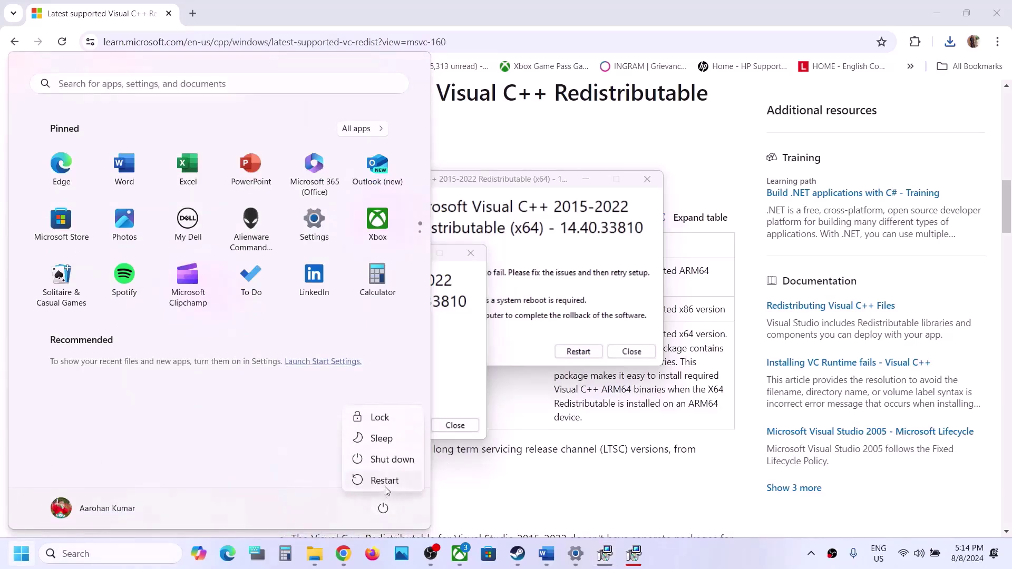
click(516, 560)
click(516, 560)
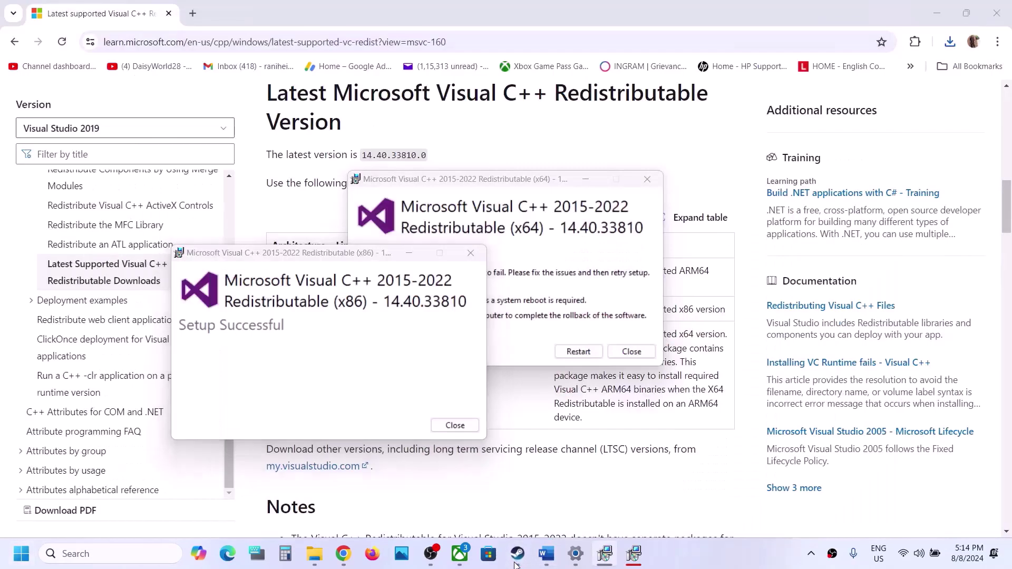
click(515, 563)
Find Step 9 in the Word notes, then switch to Settings and check for Windows updates
click(546, 553)
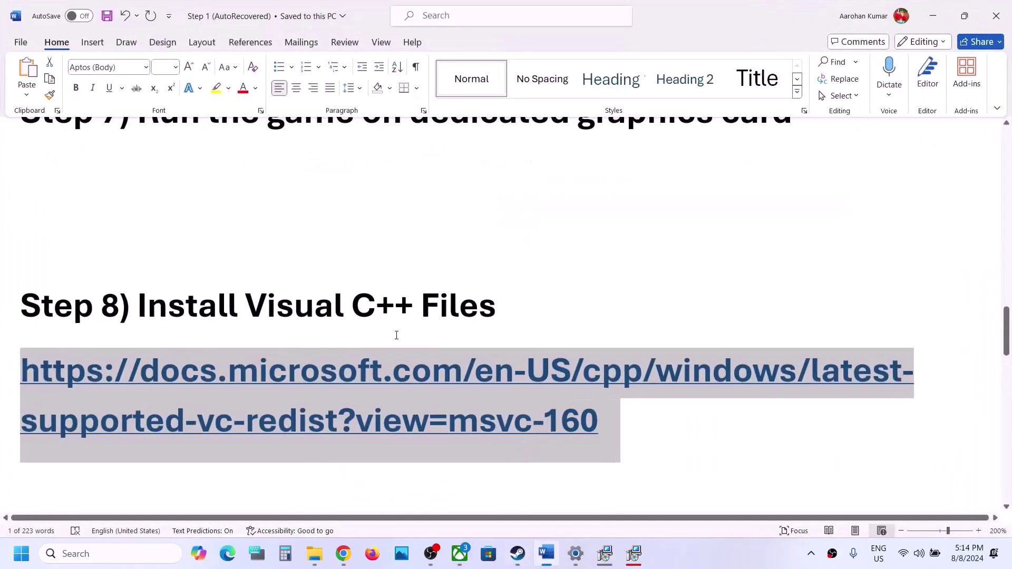
scroll(397, 335, down, 3)
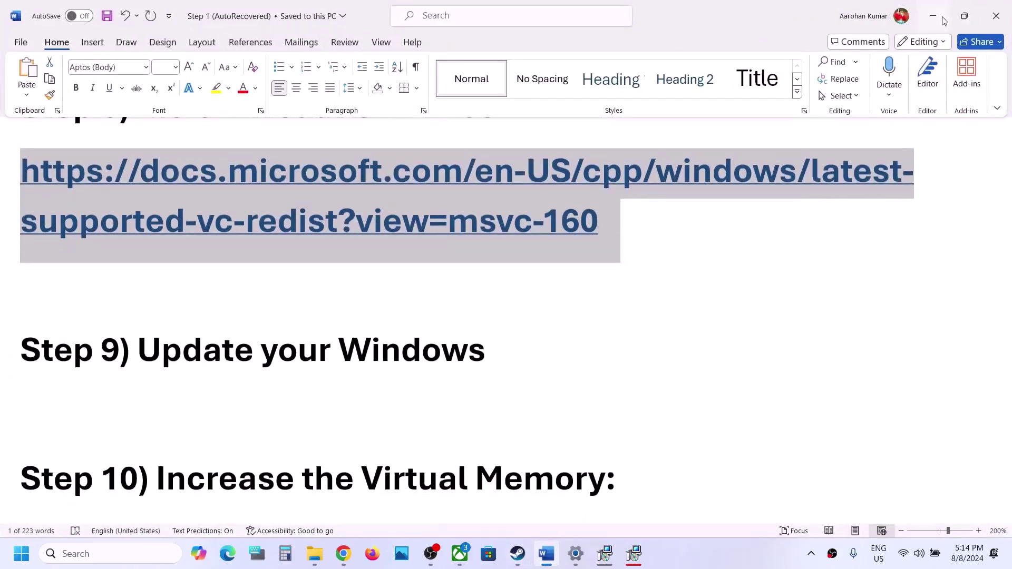
click(939, 17)
click(942, 17)
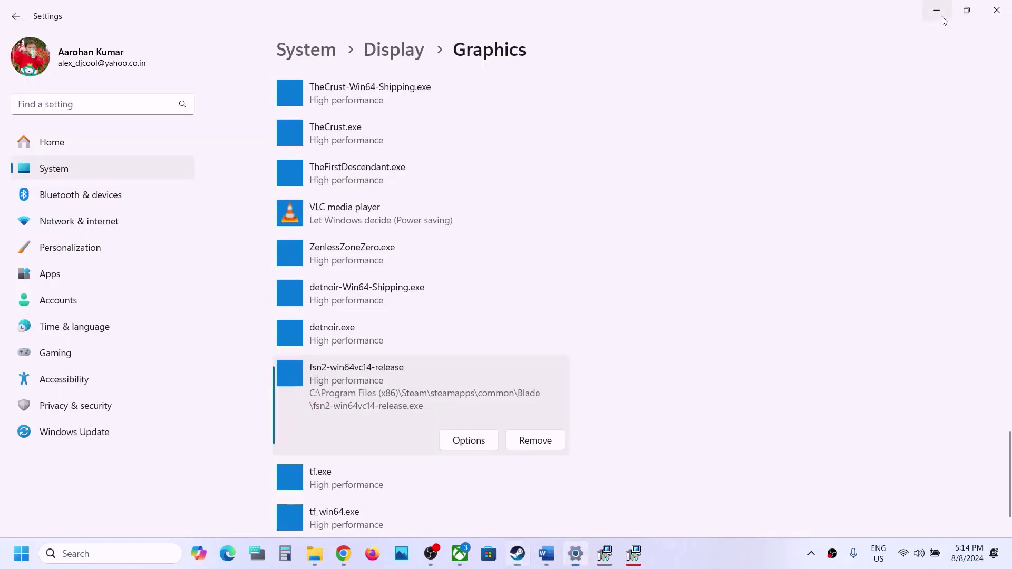
click(115, 427)
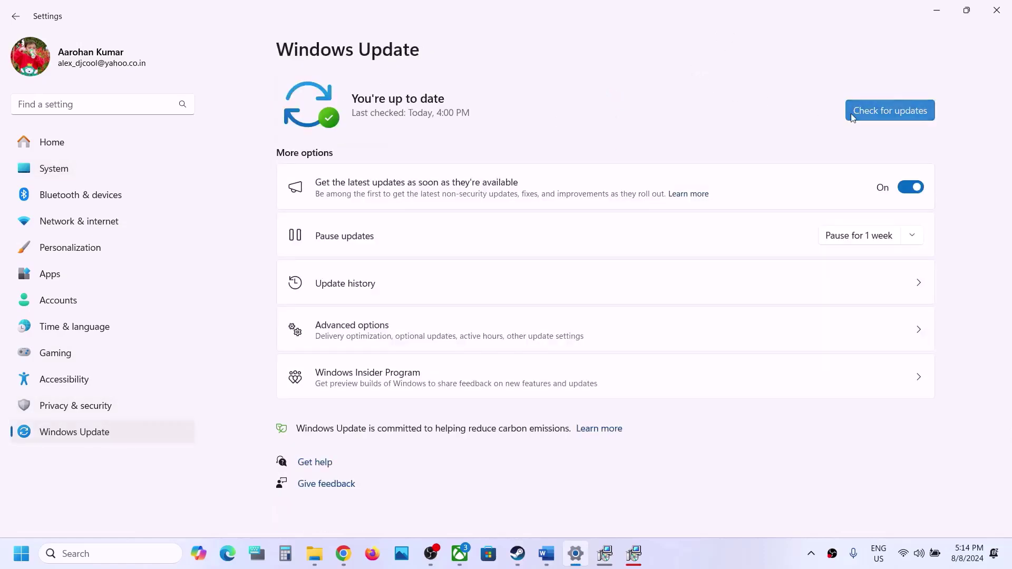
click(850, 111)
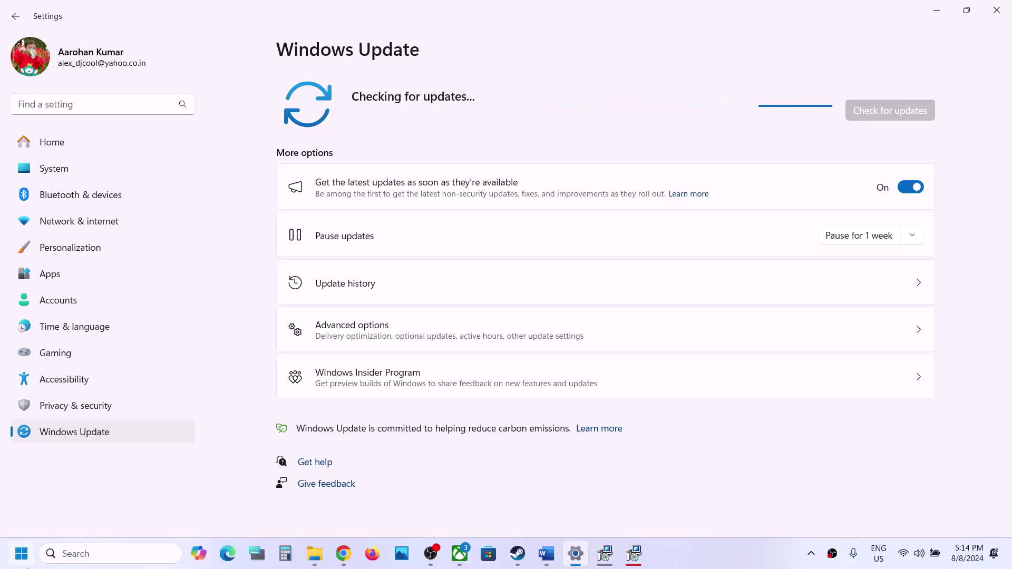
Show the computer's restart option, then switch to Steam's library page for Fate/stay night REMASTERED
click(21, 553)
click(385, 509)
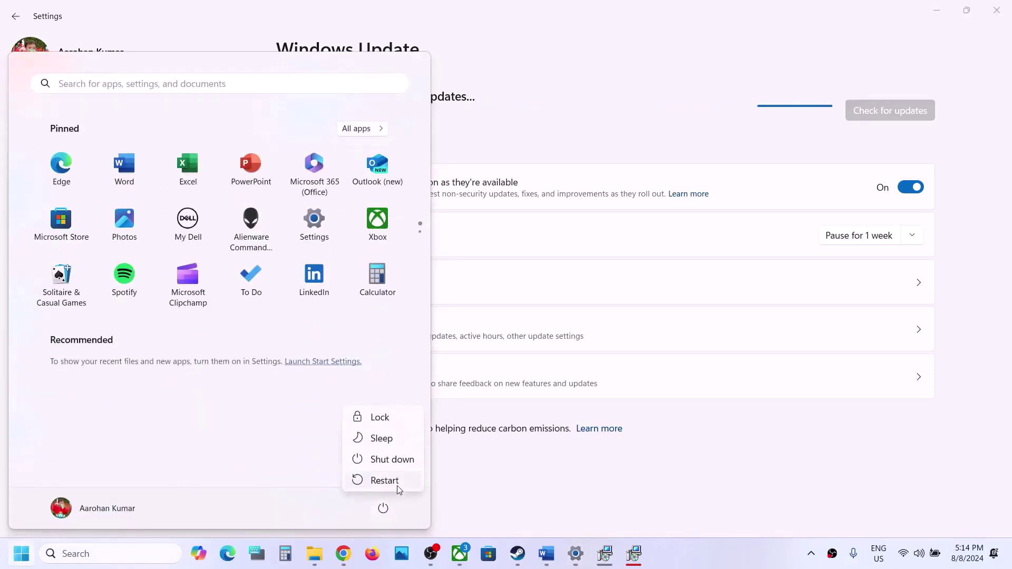
click(517, 554)
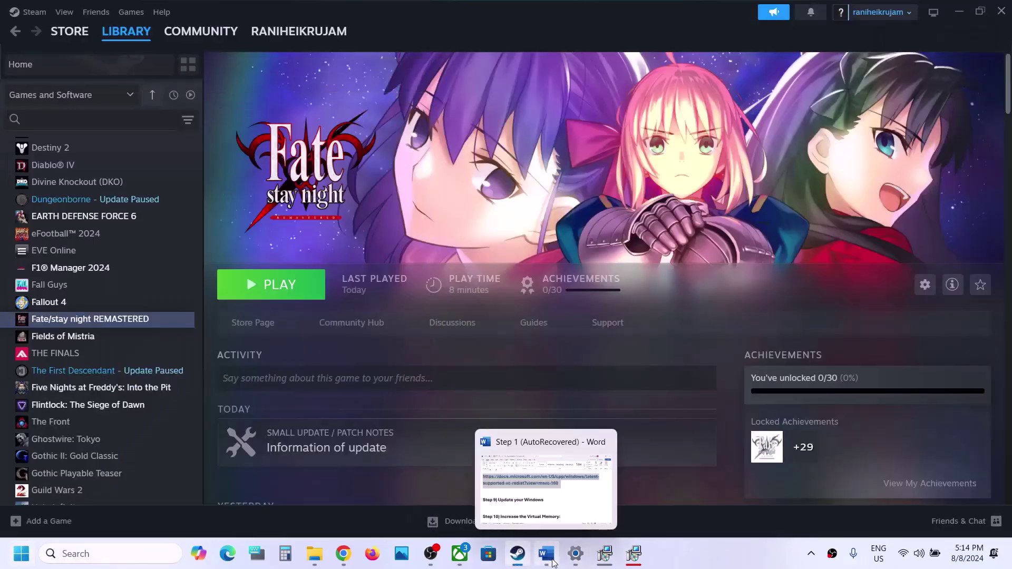
Find Step 10 in the Word notes and highlight its heading text "Increase the Virtual Memory" before putting the notes away
click(547, 554)
scroll(496, 375, down, 1)
scroll(497, 375, down, 1)
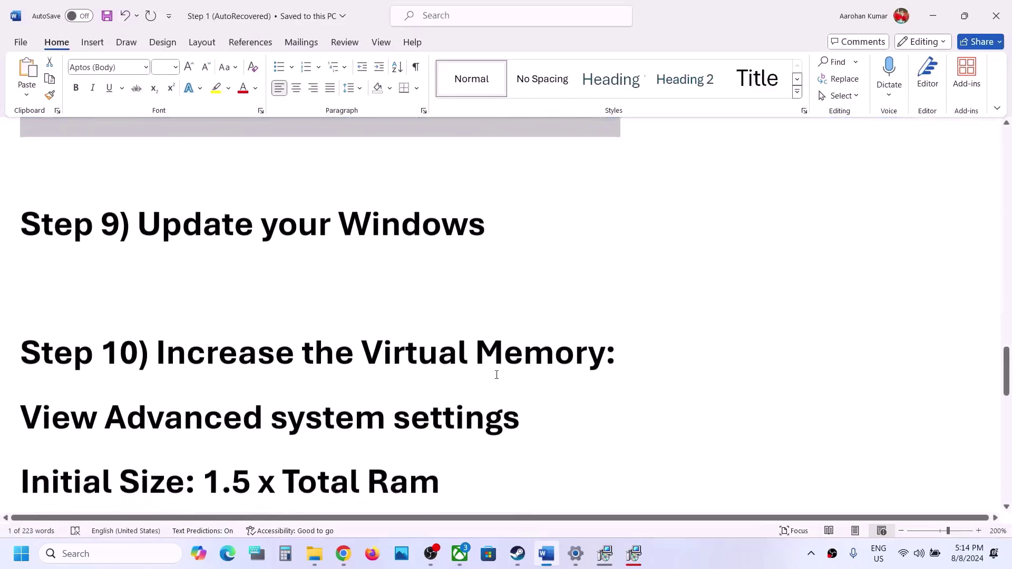
drag(186, 350, 605, 352)
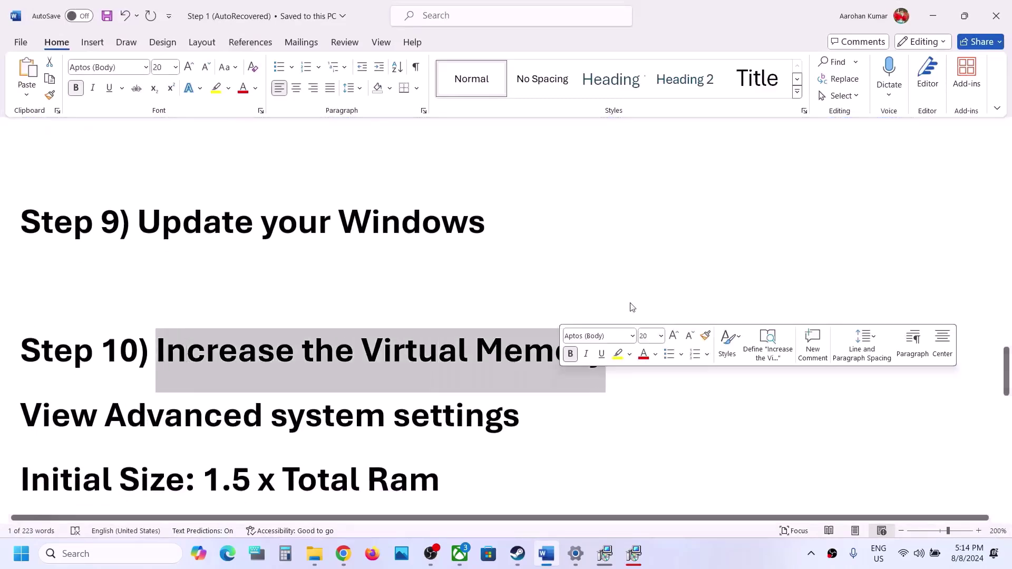
click(934, 16)
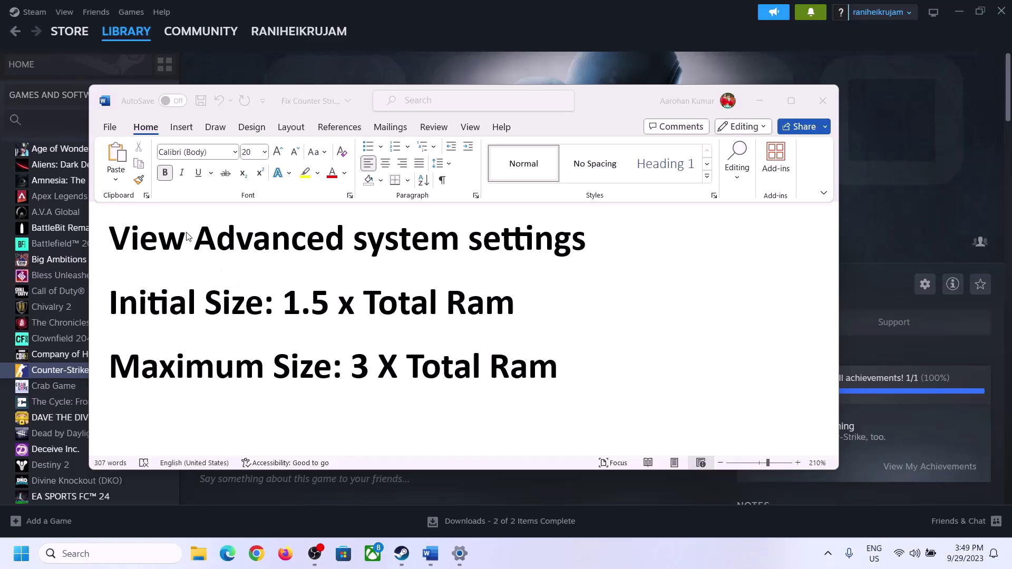
Copy "View Advanced system settings" from the notes, search Windows for it, open the result, and move System Properties toward the middle
click(170, 245)
drag(110, 240, 553, 255)
key(ctrl+c)
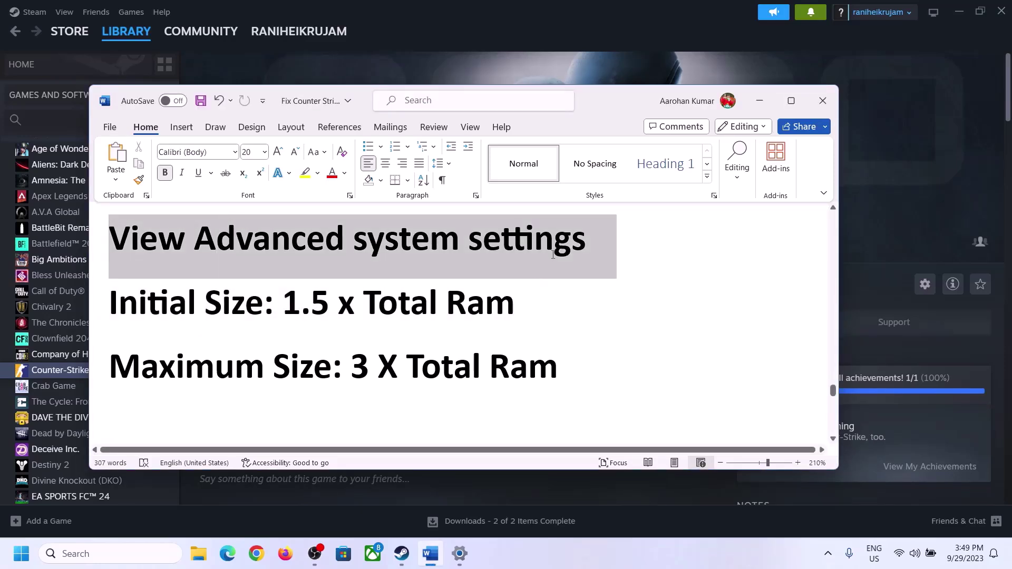
click(111, 553)
key(ctrl+v)
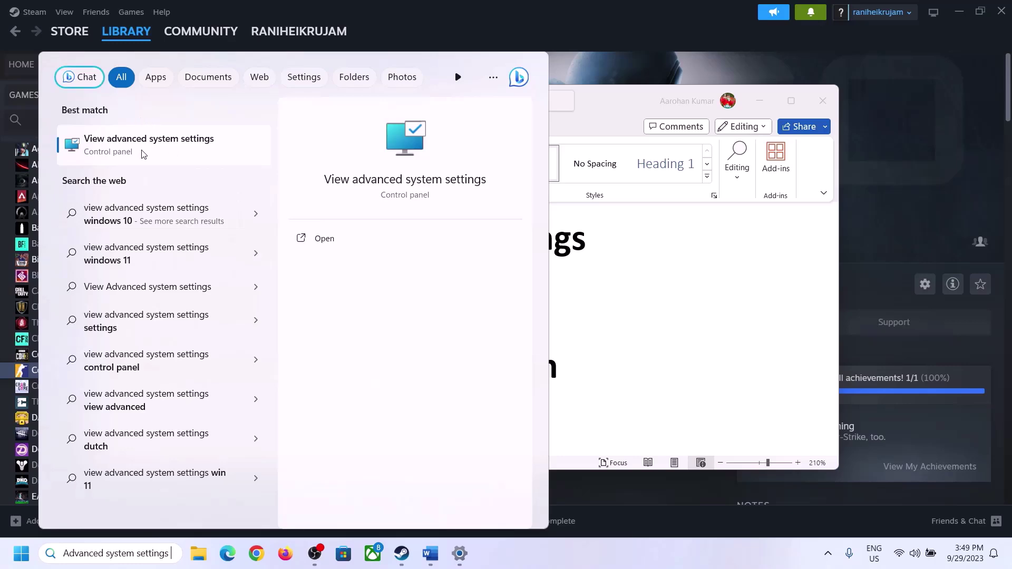
click(143, 154)
drag(210, 103, 453, 183)
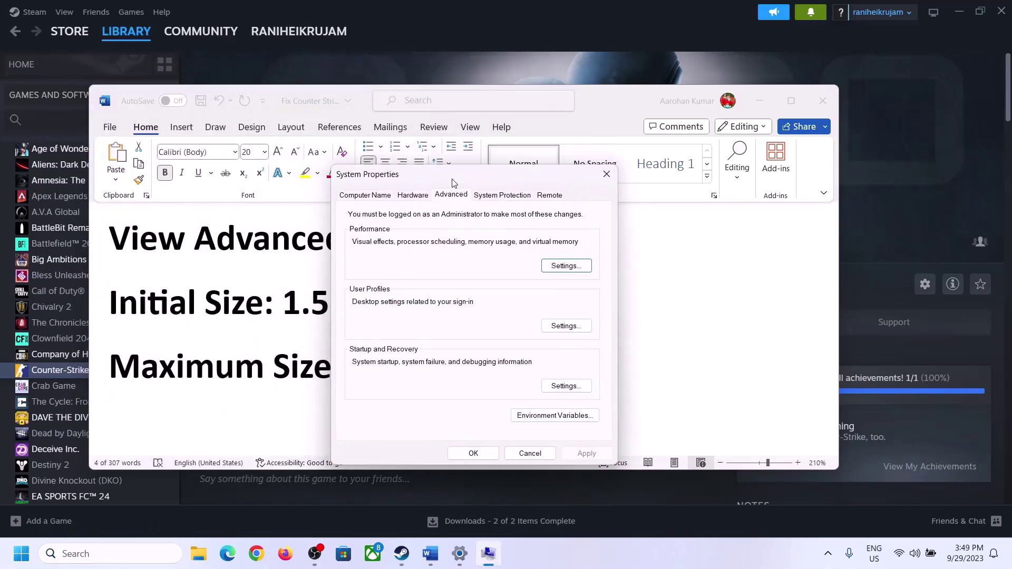
In the performance virtual memory settings, turn off automatic paging file management and choose a custom size for drive C:
click(567, 266)
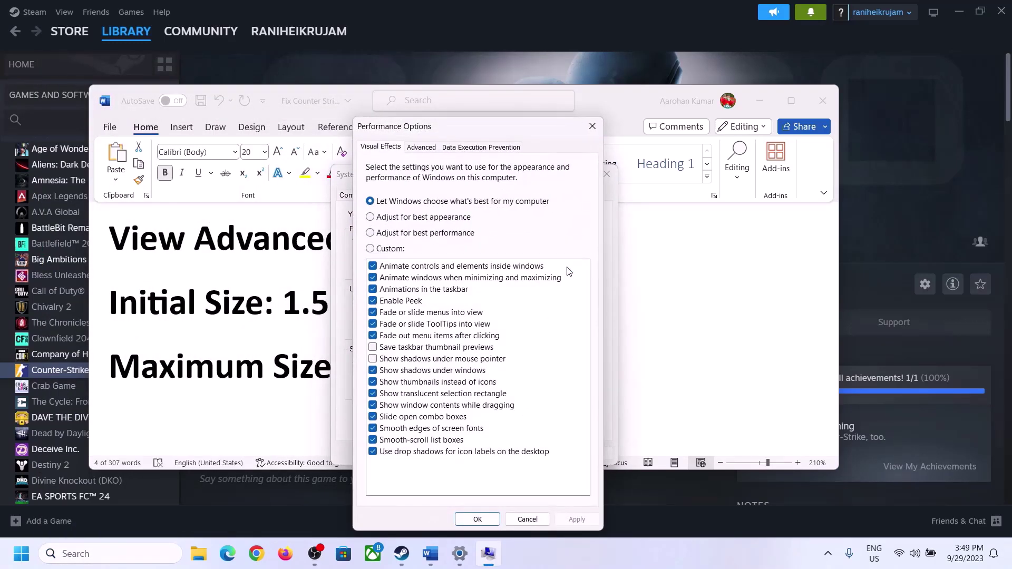
click(428, 150)
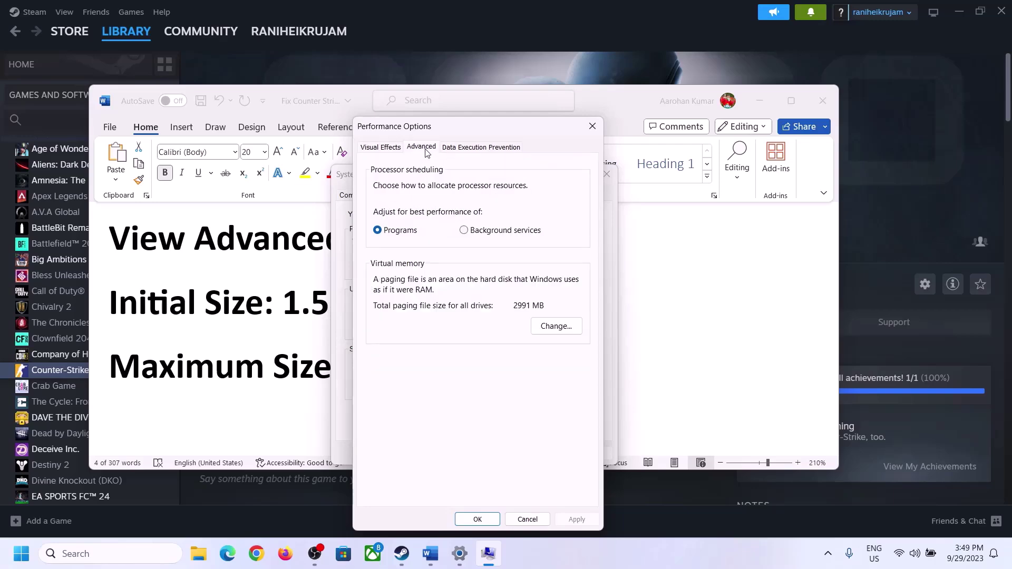
click(548, 331)
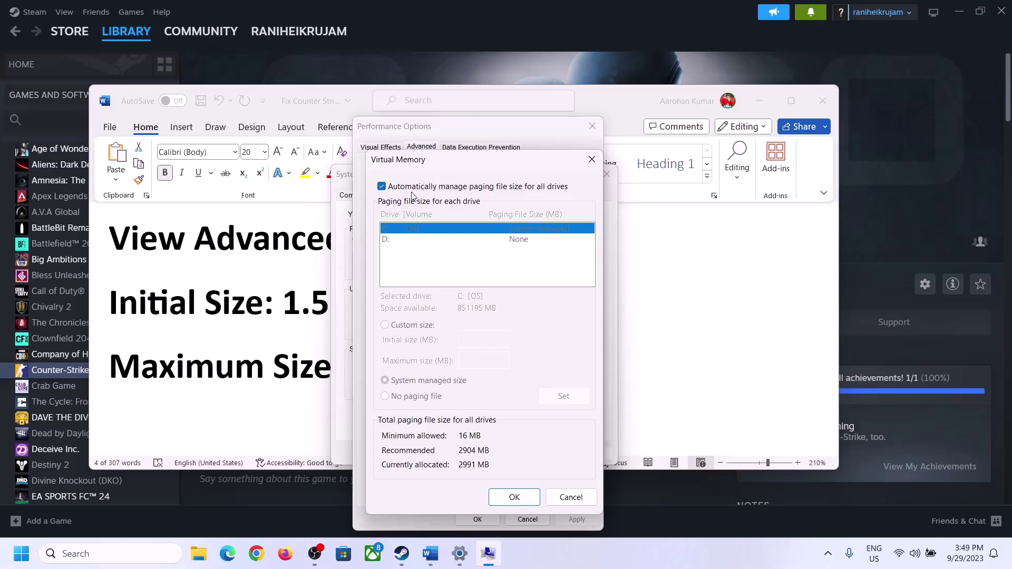
click(381, 186)
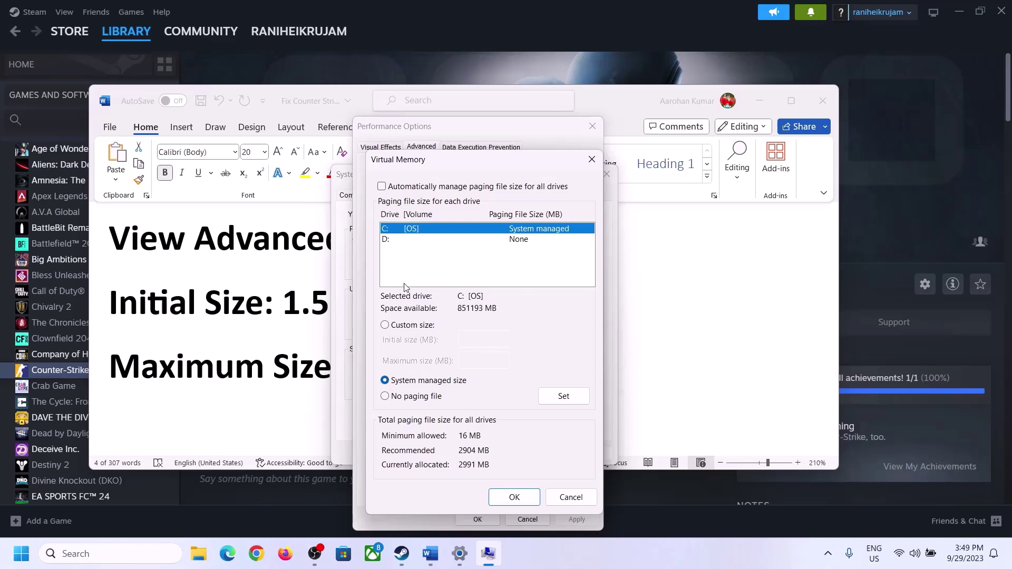
click(386, 326)
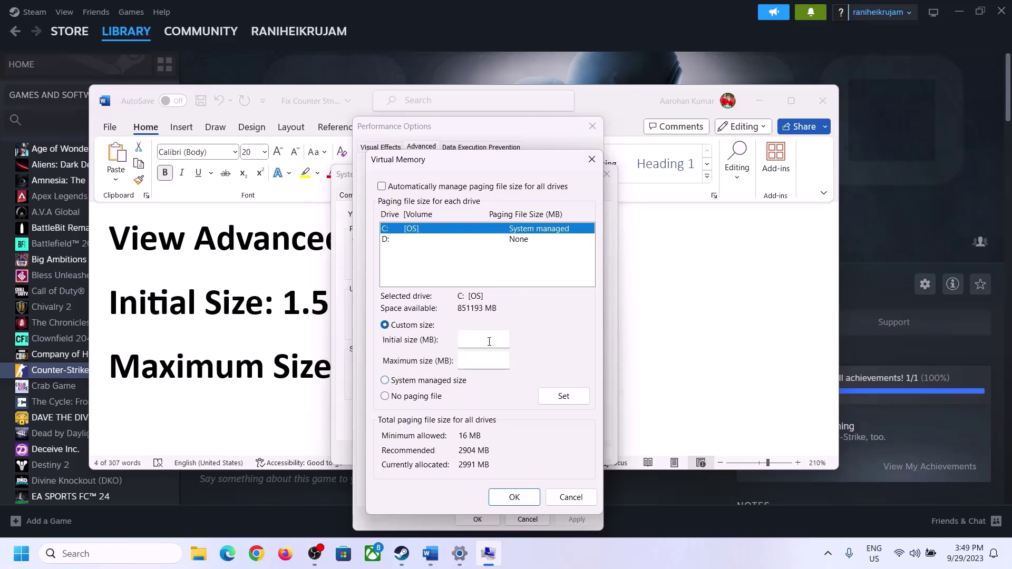
Highlight the initial size formula "1.5 x Total Ram" in the notes, and look up the installed RAM in the device specifications
click(277, 315)
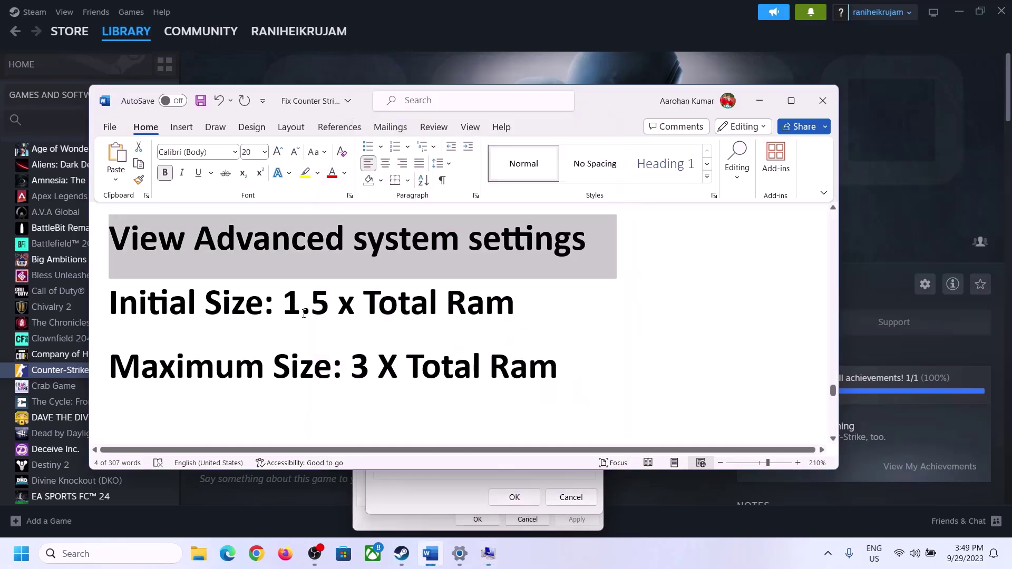
drag(311, 302, 522, 307)
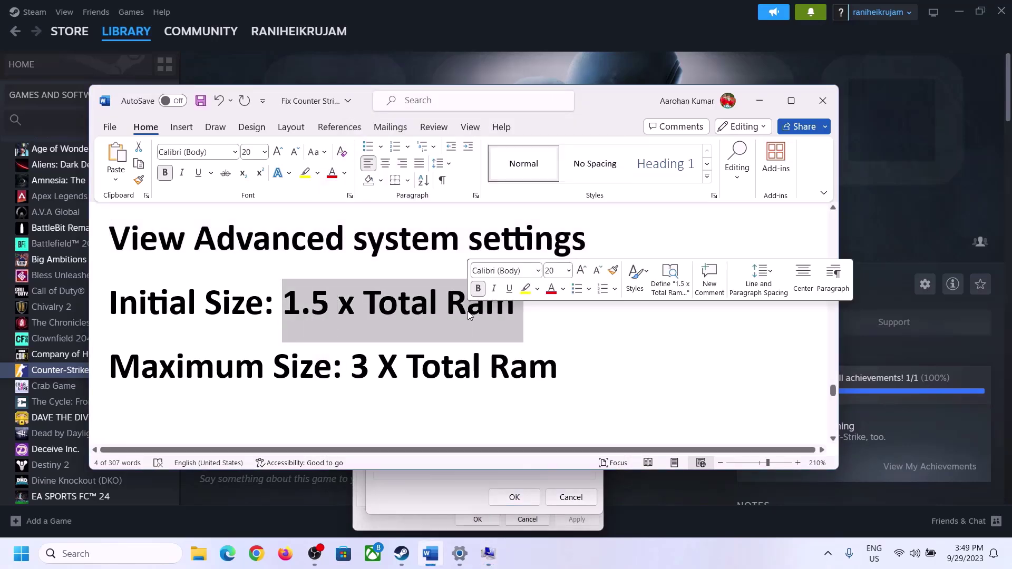
click(459, 555)
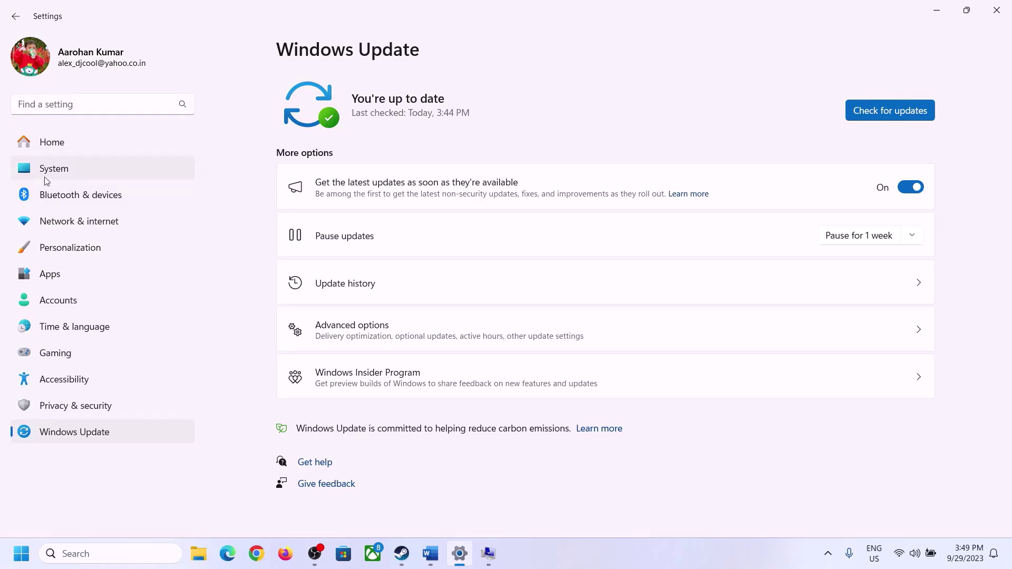
click(47, 178)
scroll(337, 464, down, 8)
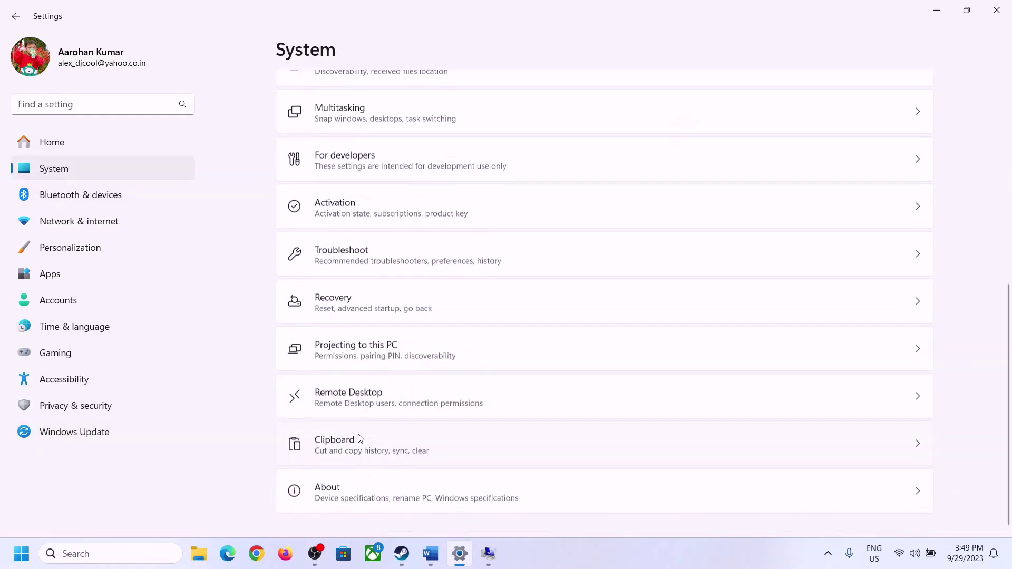
click(334, 501)
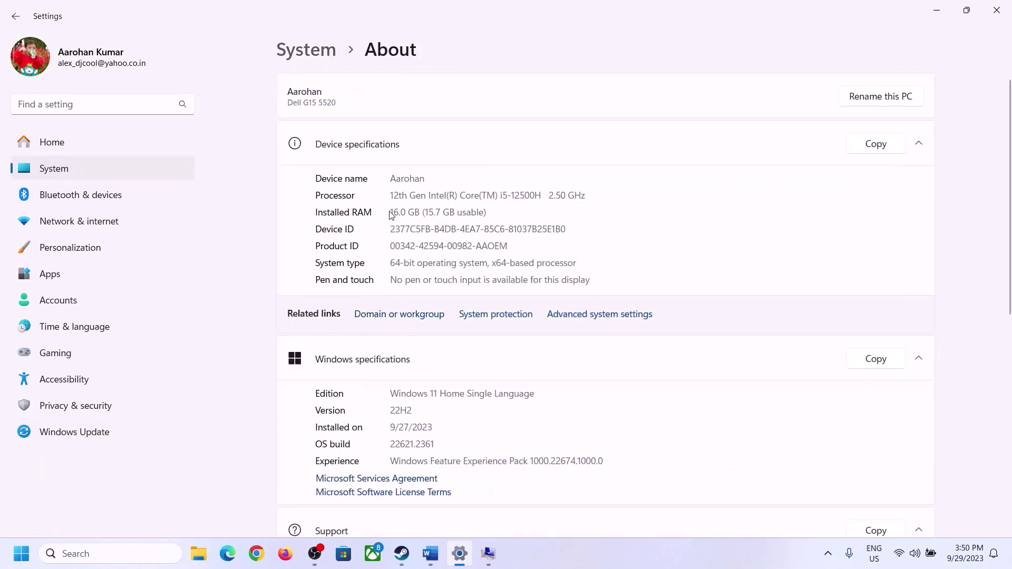
drag(398, 212, 385, 214)
click(407, 214)
drag(401, 211, 386, 211)
Launch Calculator with the Run command calc, move it clear of the Virtual Memory dialog, and show it over the size formulas in the notes
click(488, 554)
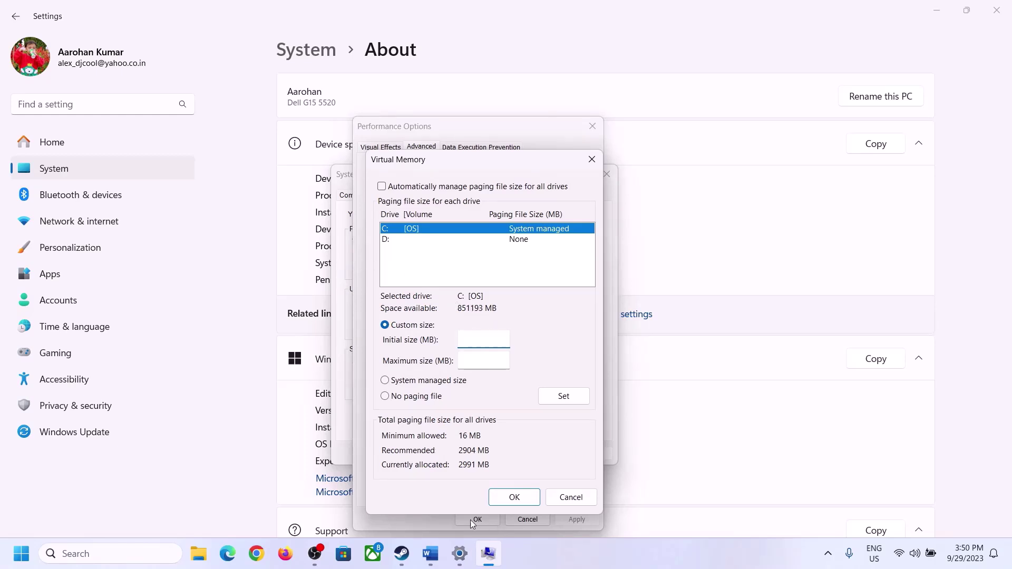
click(460, 555)
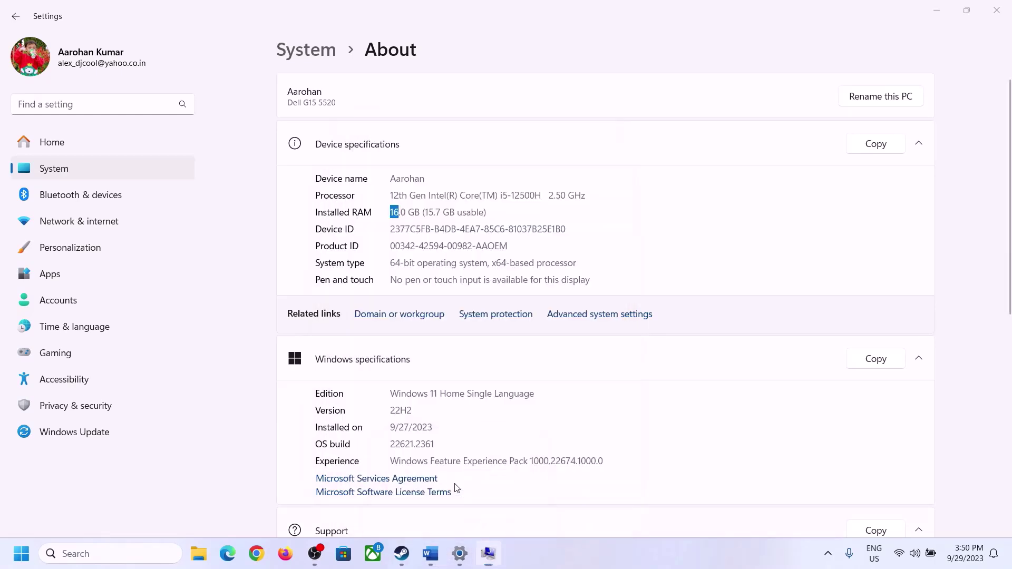
key(super+r)
text(cal)
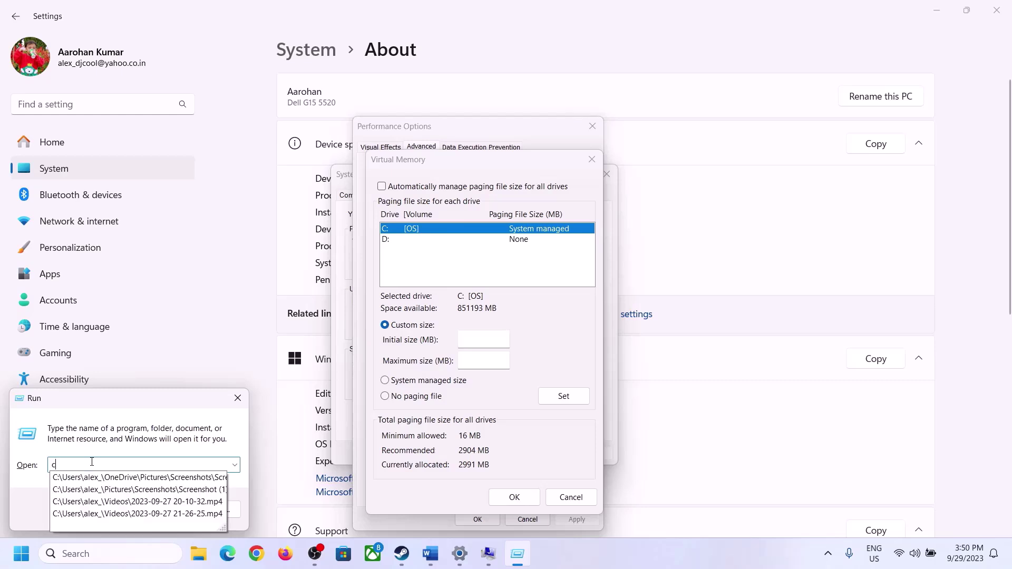
click(101, 510)
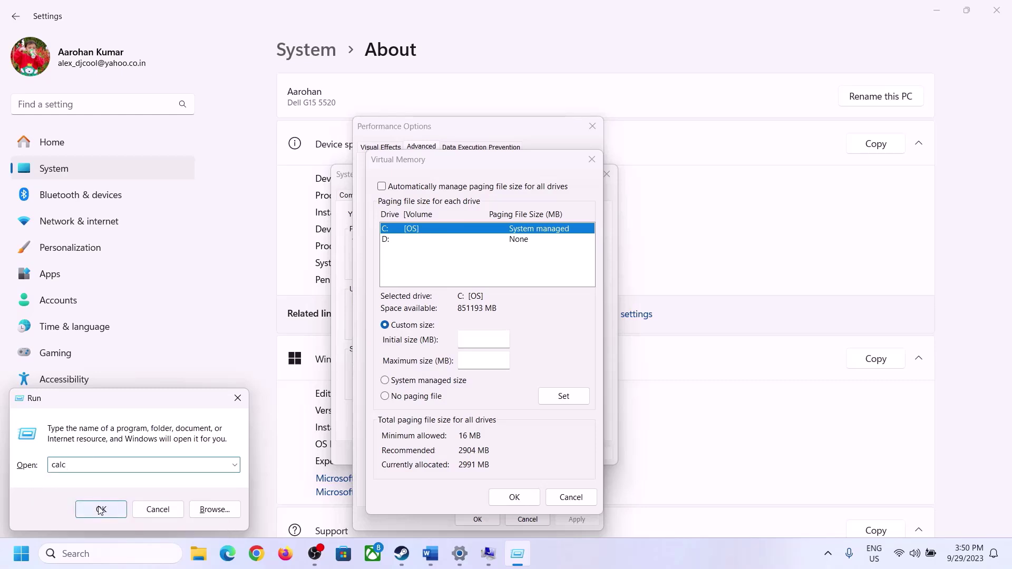
drag(130, 22, 742, 177)
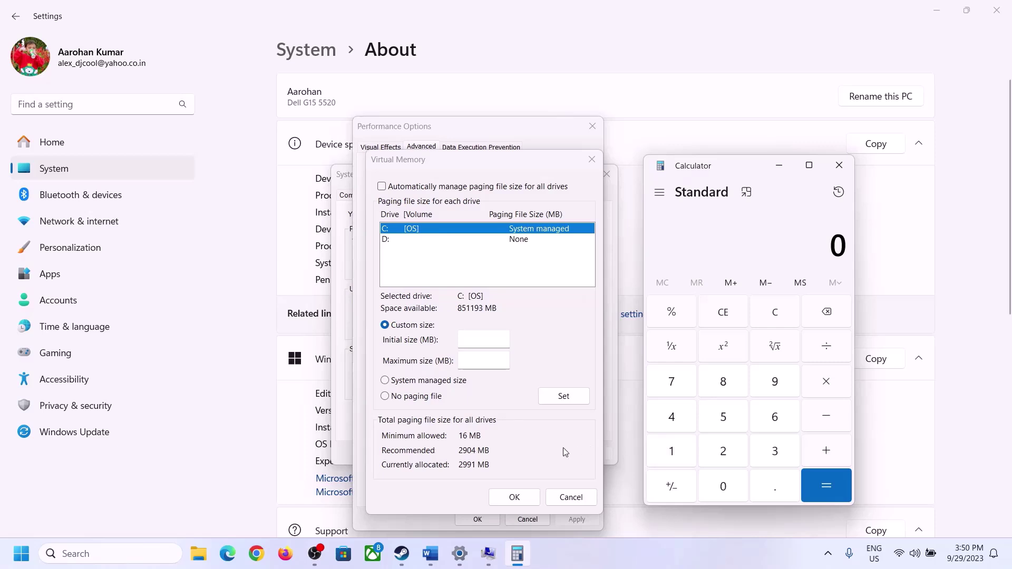
click(430, 555)
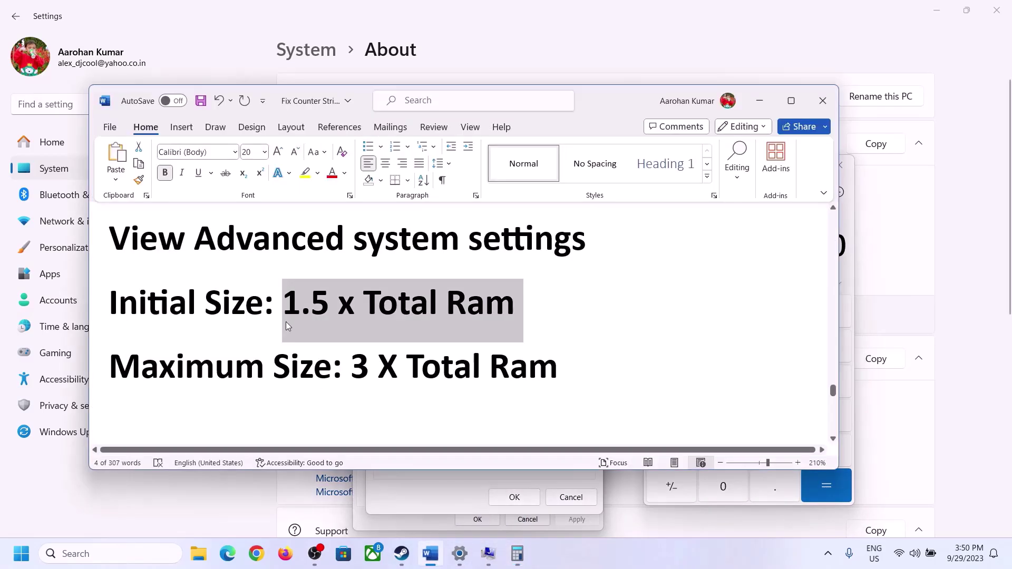
click(522, 554)
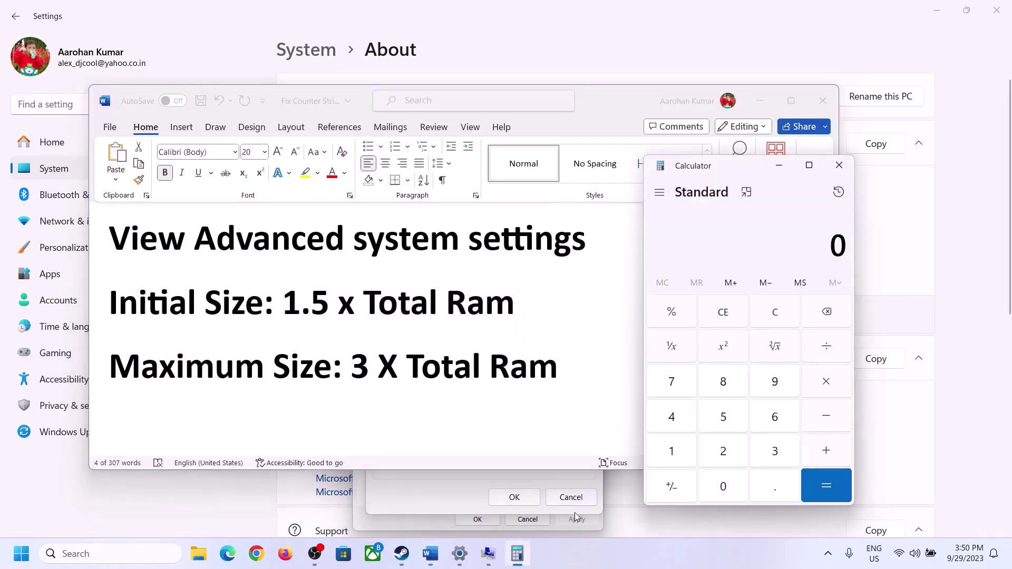
click(673, 452)
click(771, 424)
click(777, 322)
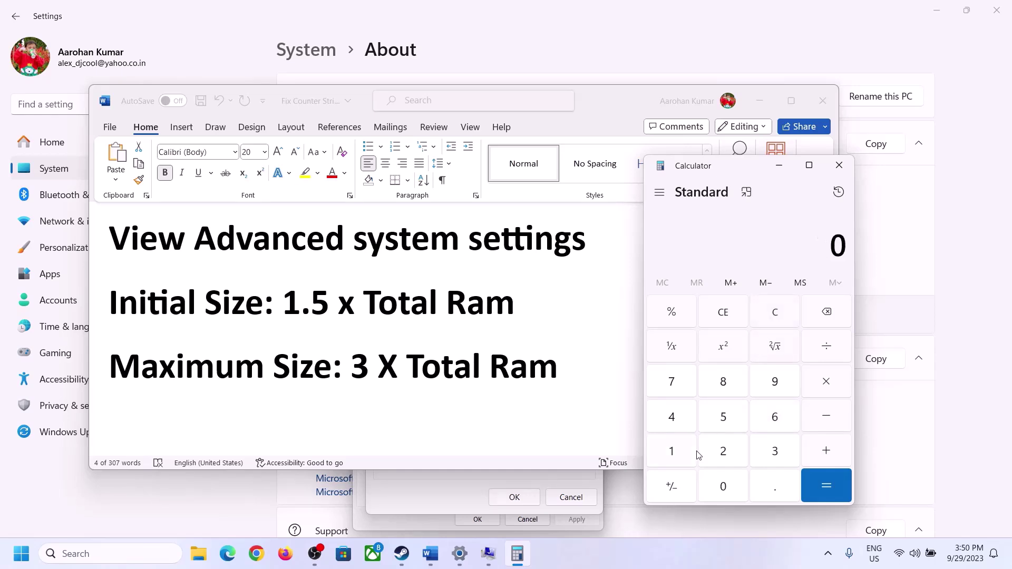
Convert the installed RAM to megabytes by calculating 16 × 1024
click(679, 452)
click(762, 424)
click(827, 390)
click(671, 453)
click(724, 492)
click(724, 451)
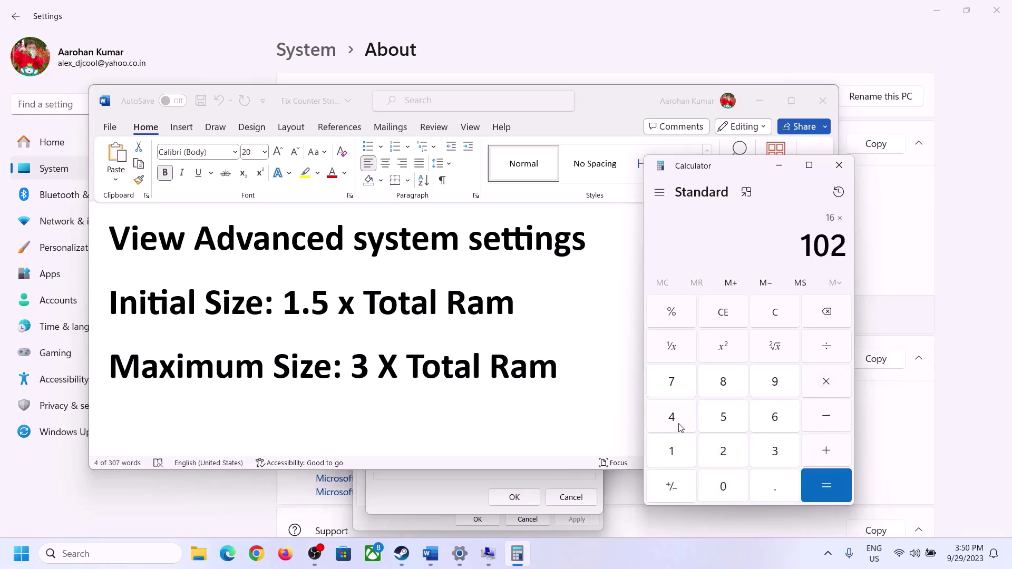
click(674, 419)
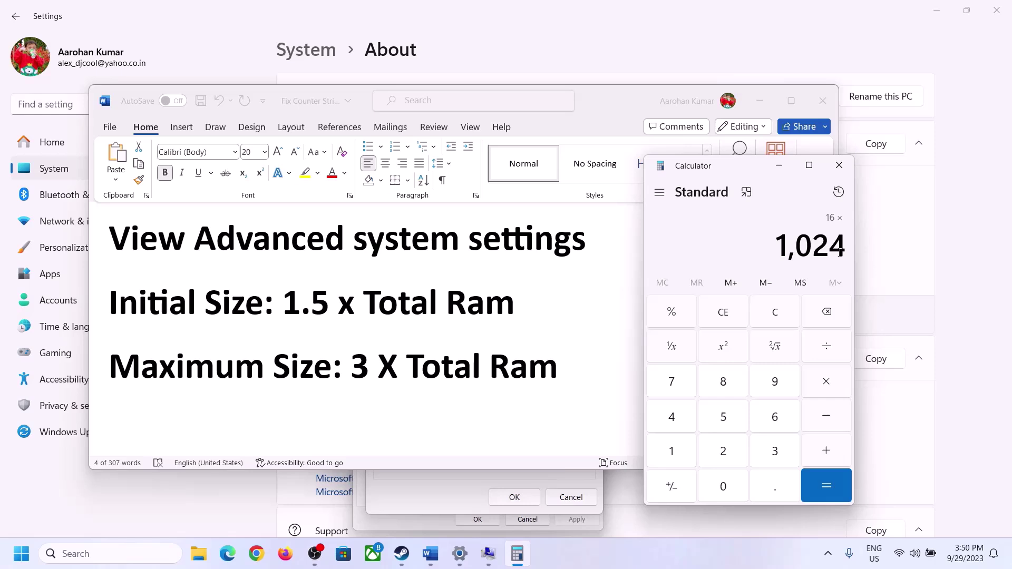
click(826, 490)
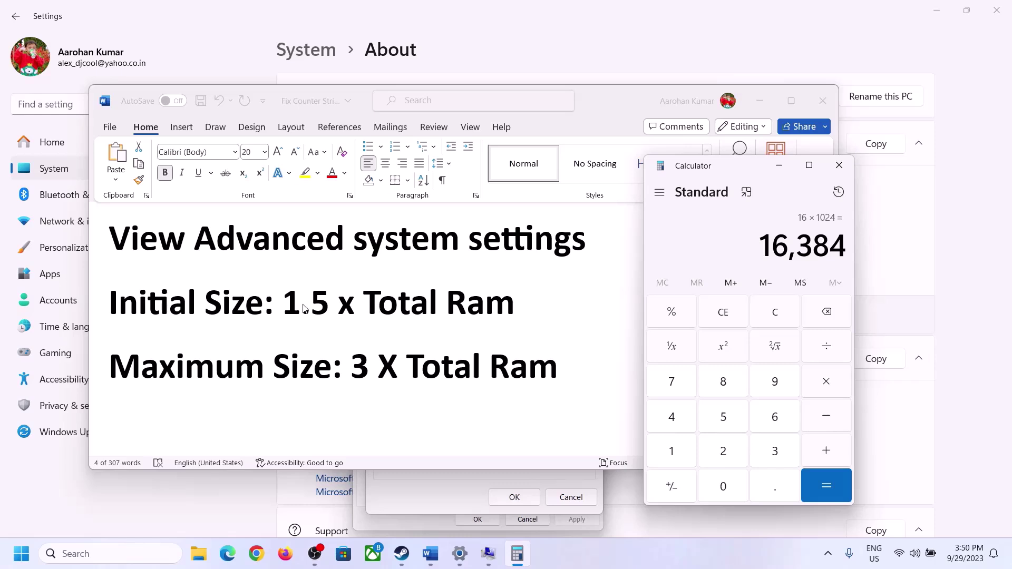
Calculate the initial paging file size by multiplying the RAM in megabytes, 16384, by 1.5
click(827, 384)
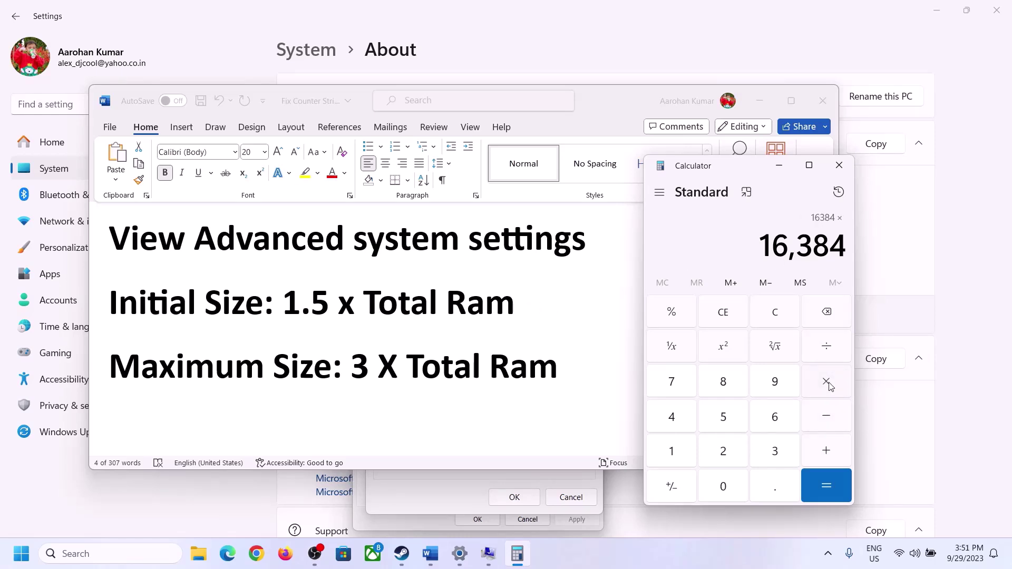
click(684, 453)
click(770, 486)
click(727, 420)
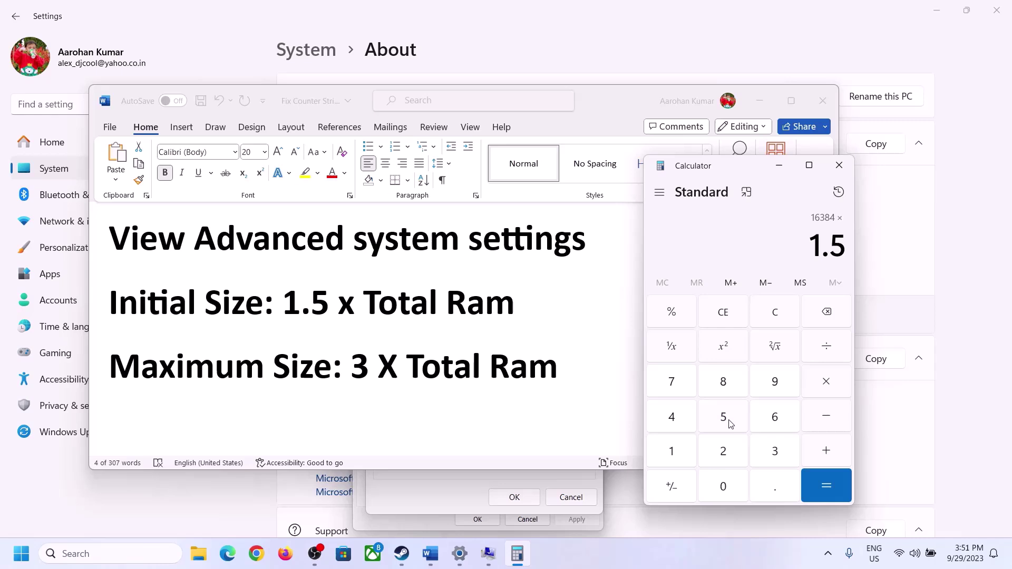
click(826, 482)
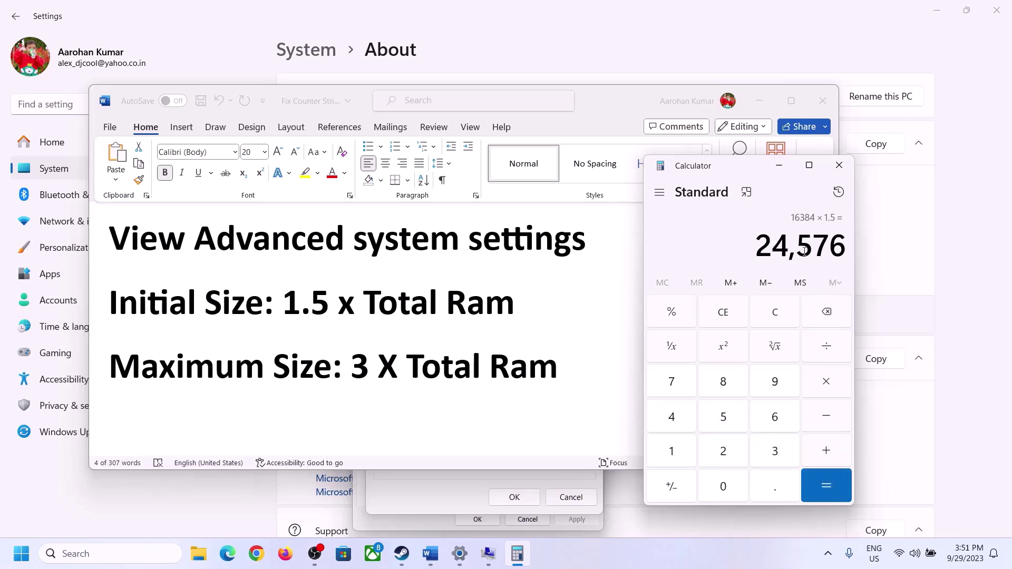
Return to the Virtual Memory dialog and set the custom initial size for drive C: to 24576 MB
click(467, 476)
click(476, 339)
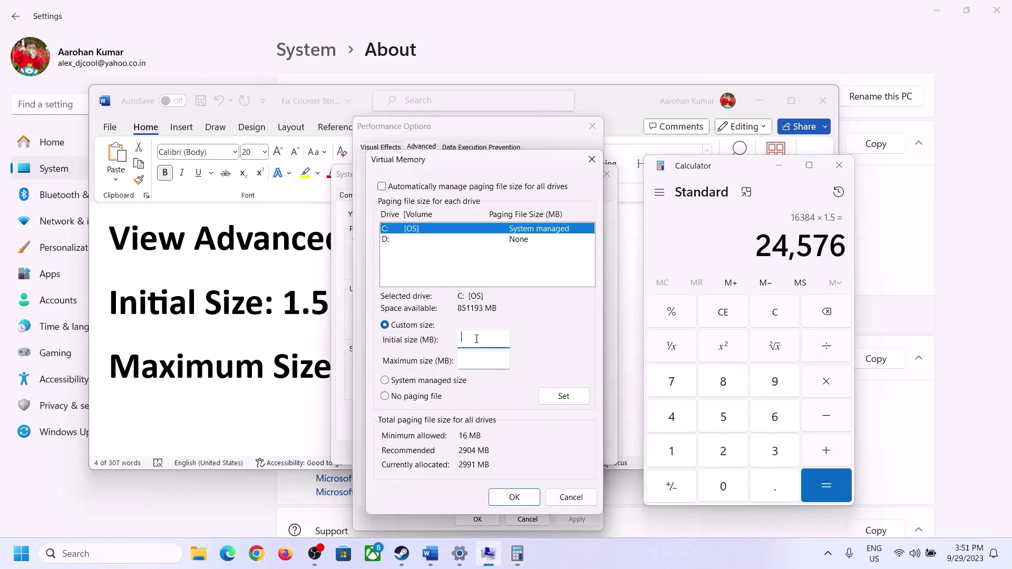
text(24576)
click(507, 360)
Clear the Calculator result and recheck the installed RAM in the device specifications
click(290, 372)
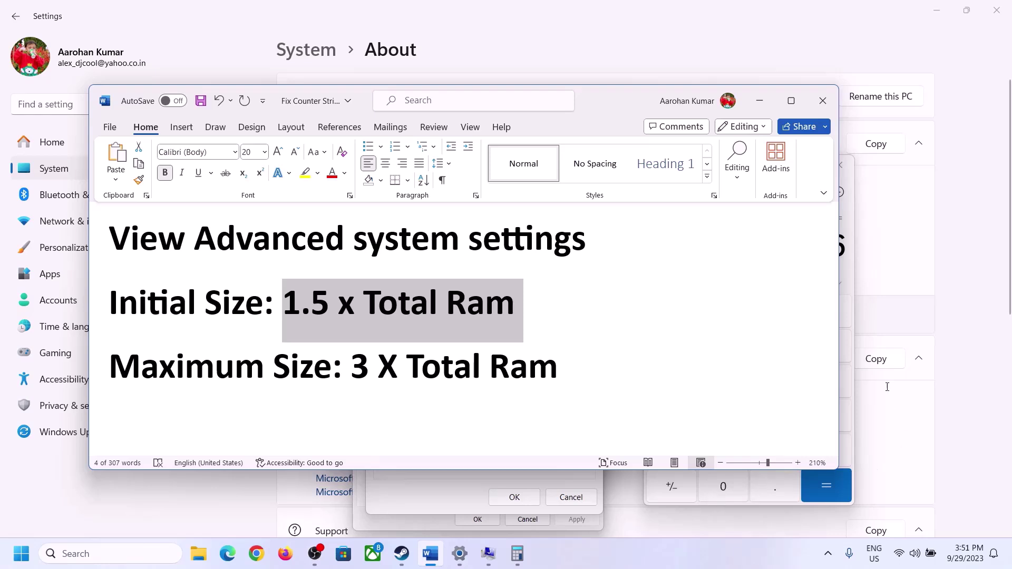
click(852, 279)
click(784, 315)
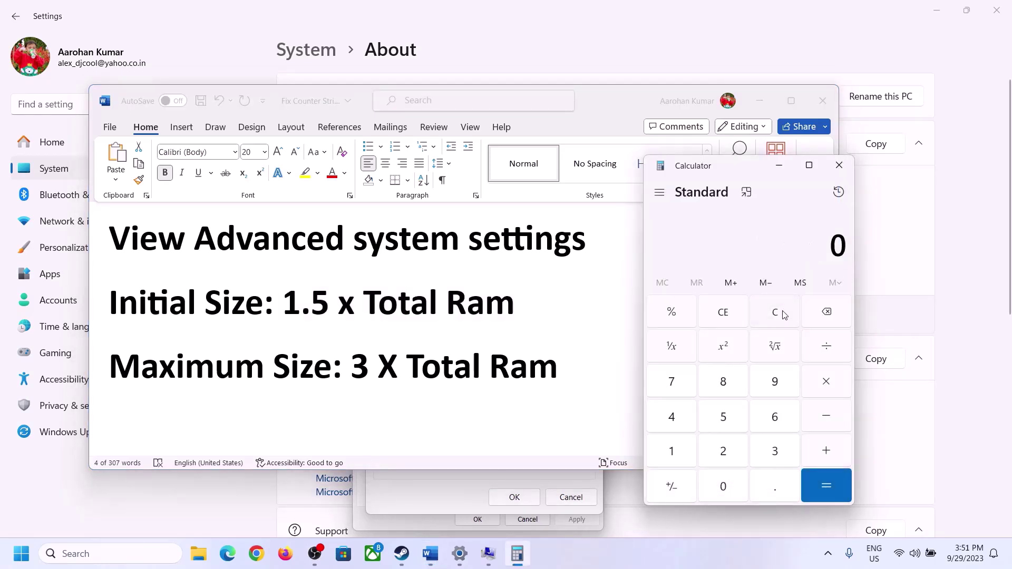
click(460, 554)
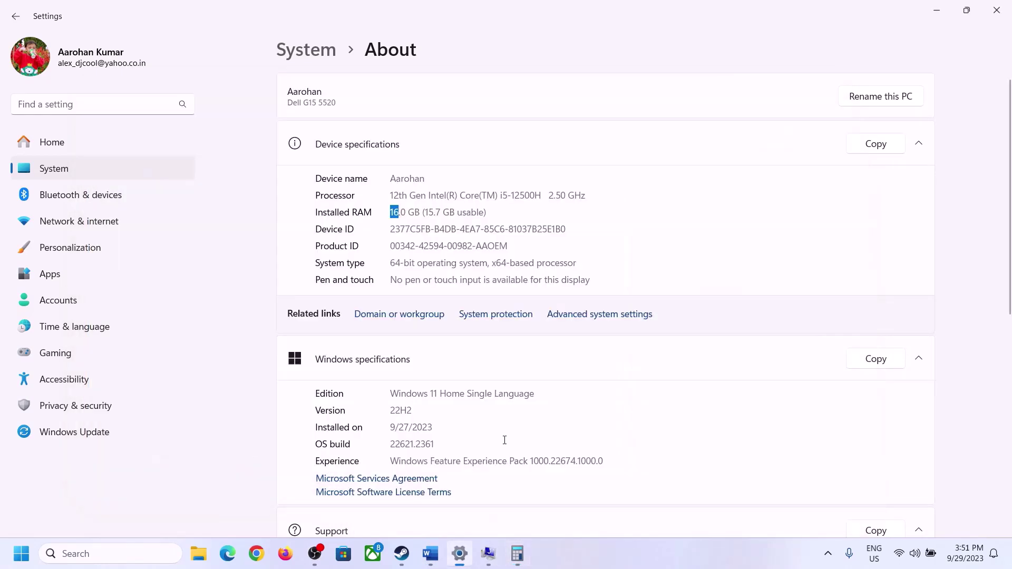
Convert the installed RAM to megabytes again in Calculator by multiplying 16 by 1024
click(517, 554)
click(682, 449)
click(779, 414)
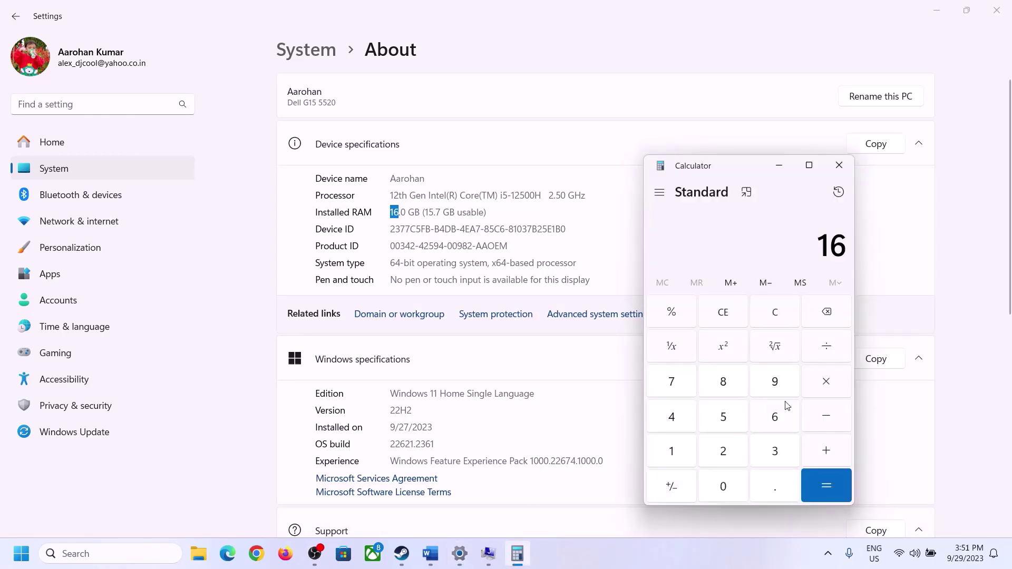
click(825, 384)
click(679, 446)
click(722, 485)
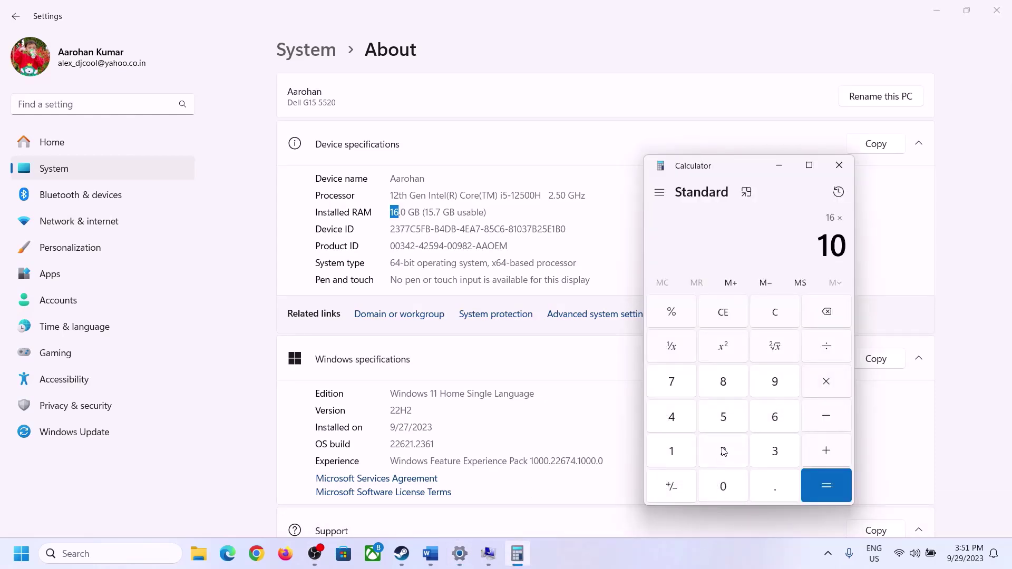
click(719, 448)
click(675, 419)
click(818, 495)
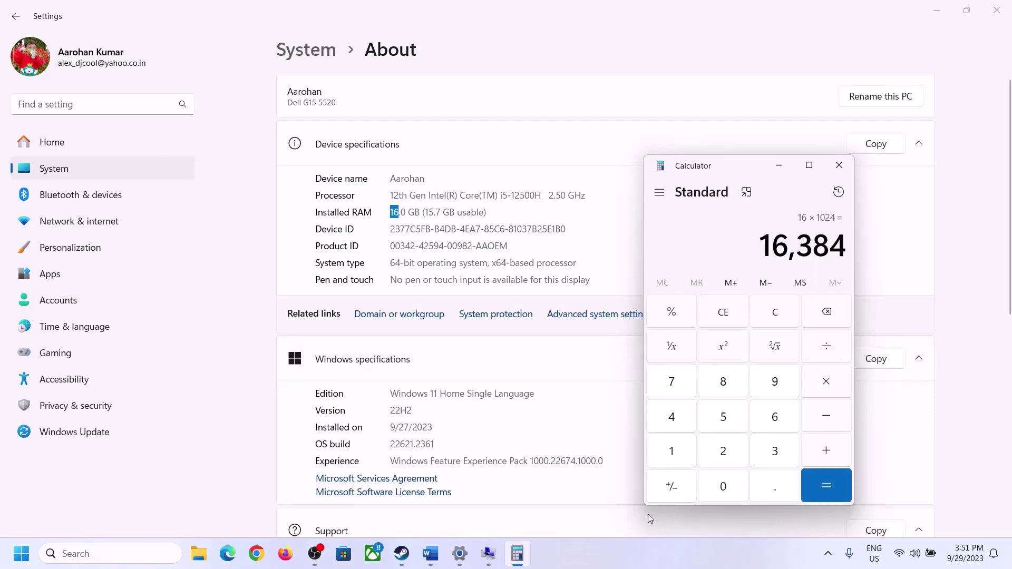
Check the maximum size formula in the notes and multiply 16384 by 3 in Calculator
click(431, 554)
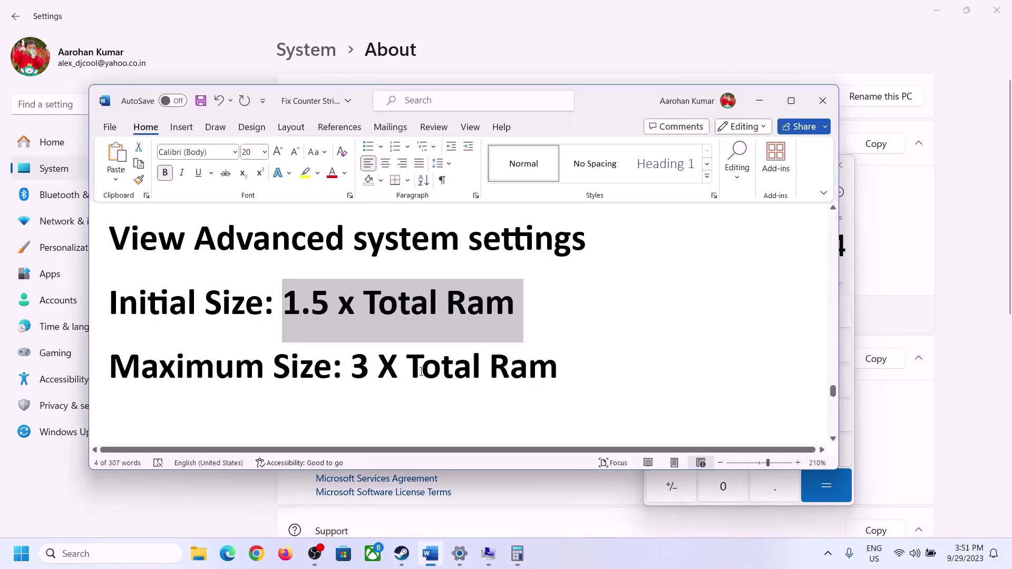
click(517, 554)
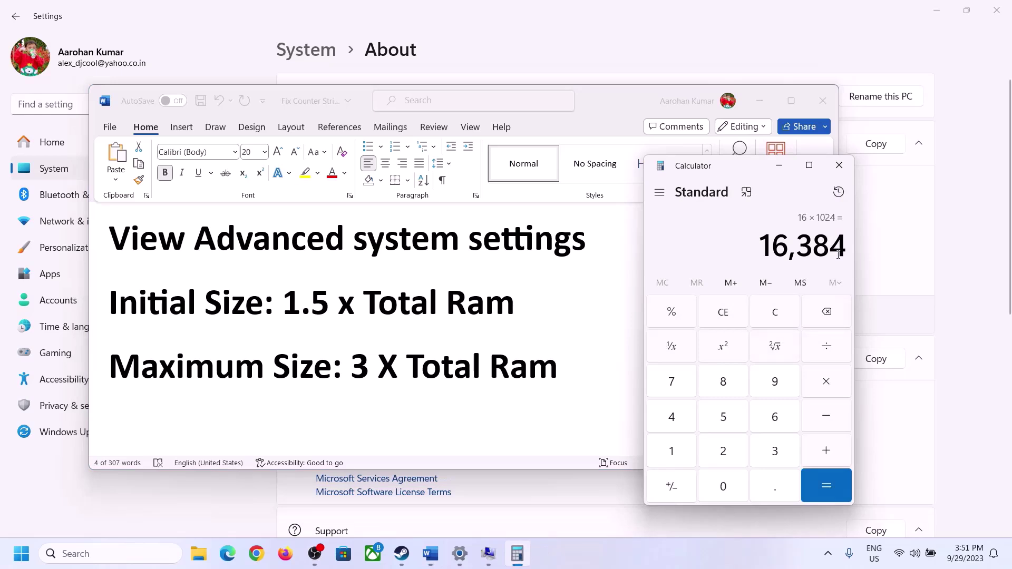
click(826, 382)
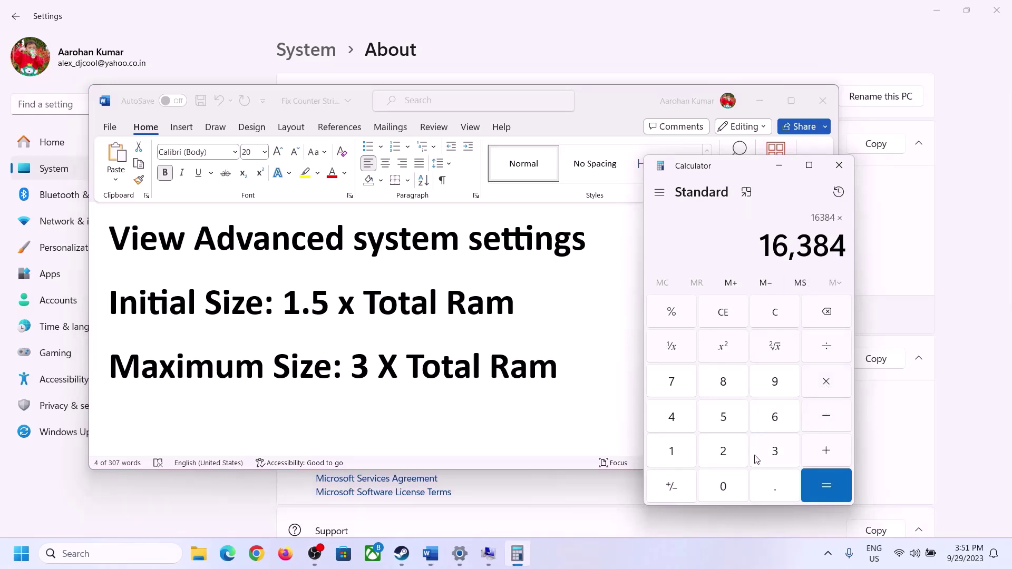
click(759, 455)
click(841, 488)
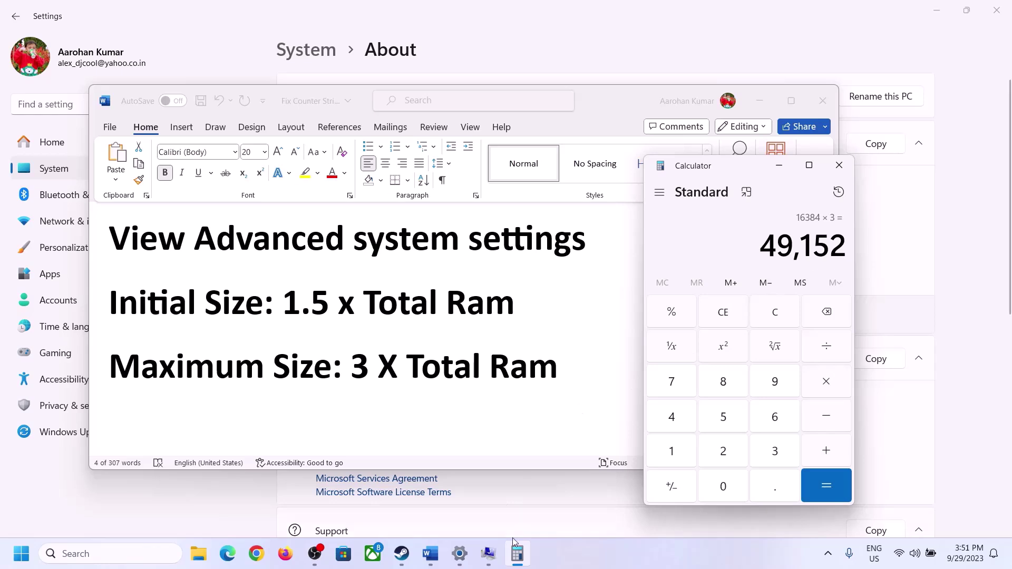
Set the custom maximum size for drive C: to 49152 MB and confirm the new paging file range in the Virtual Memory dialog
click(488, 554)
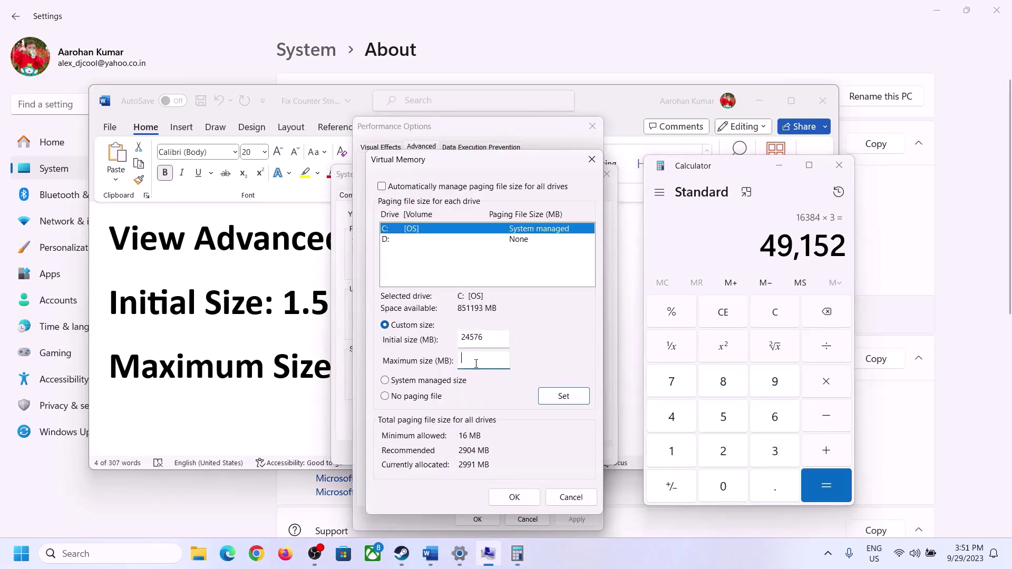
text(49152)
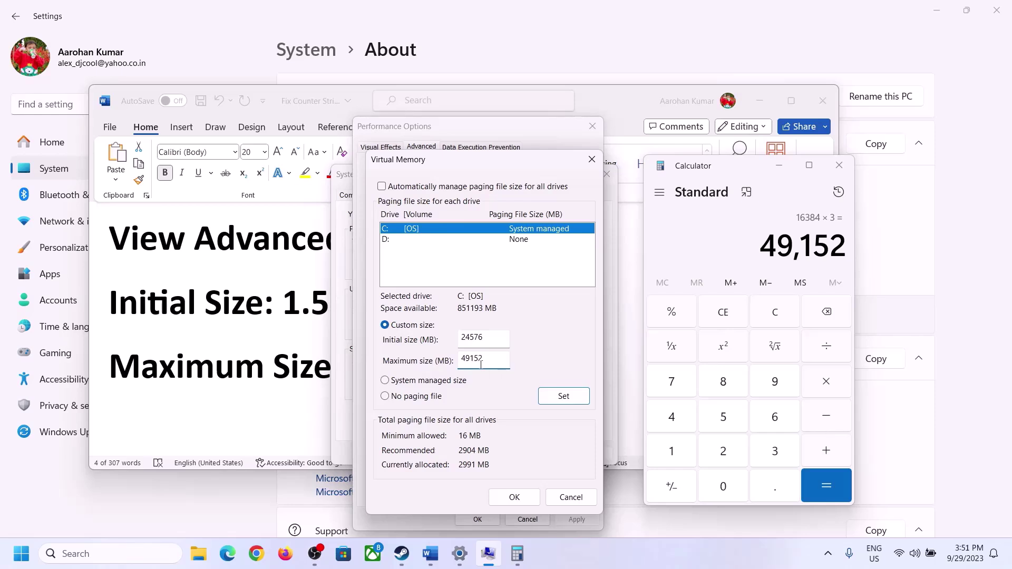
click(563, 398)
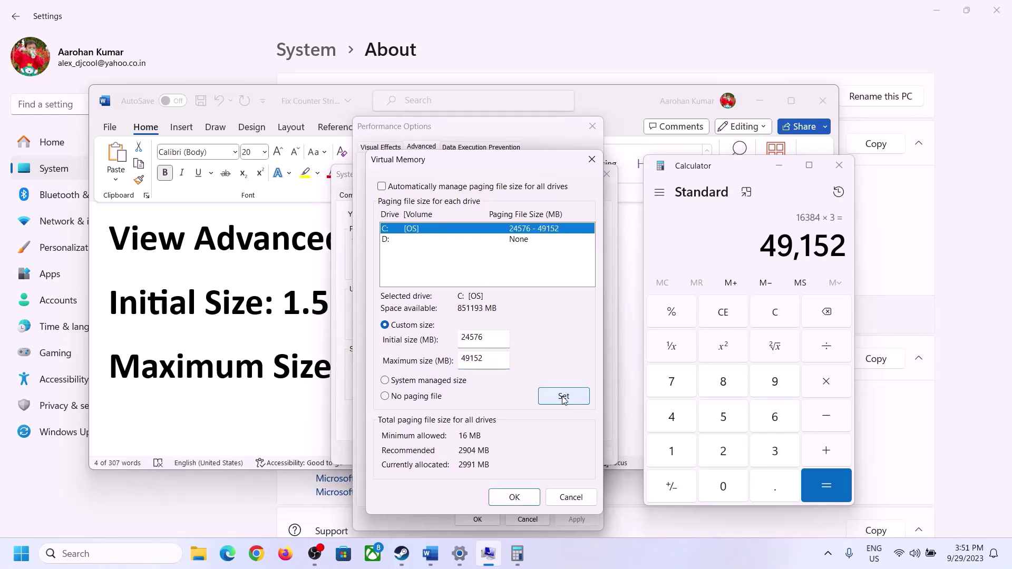
click(515, 497)
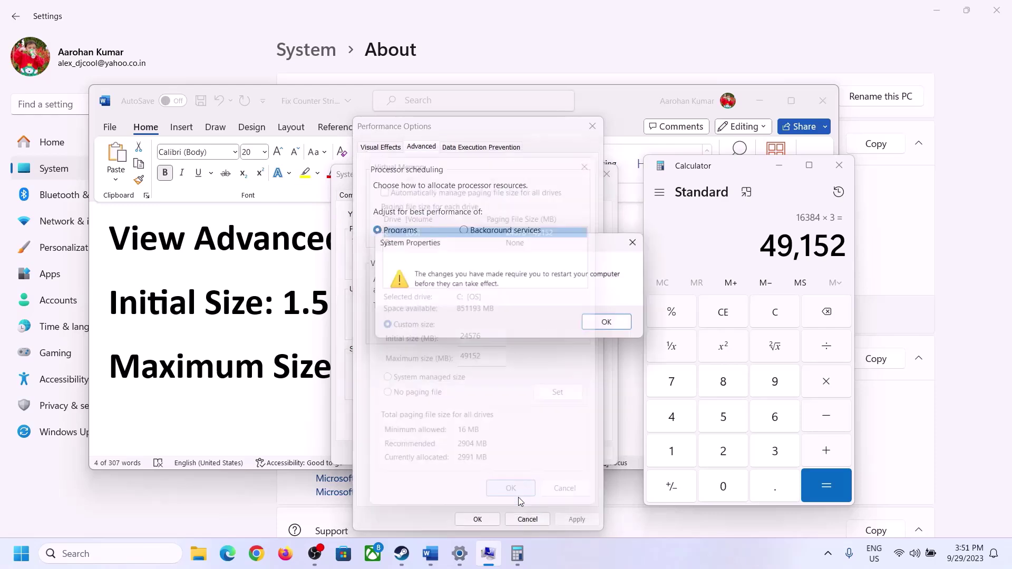
click(623, 324)
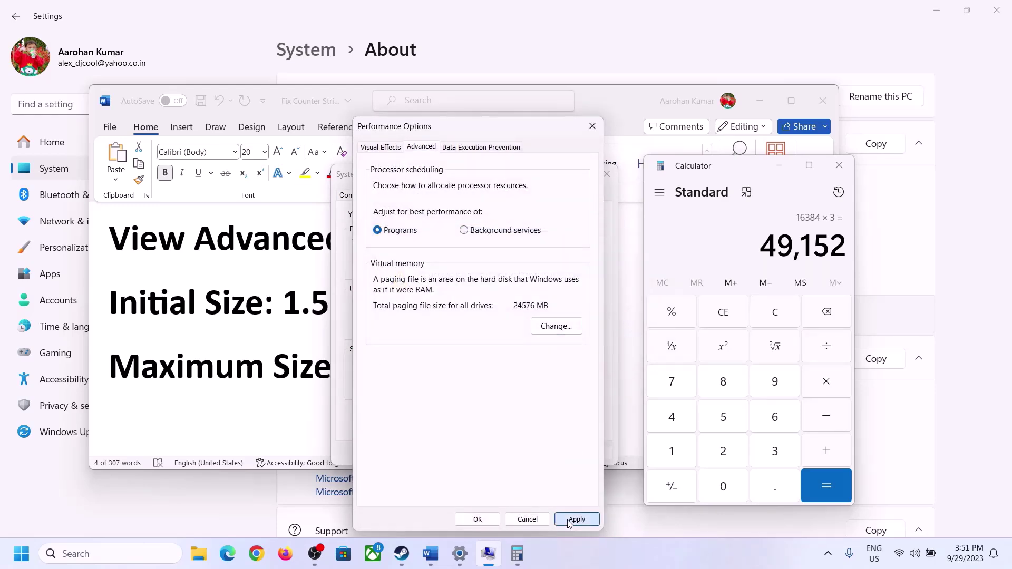
Accept and close Performance Options and System Properties, and dismiss the restart prompt without restarting
click(480, 520)
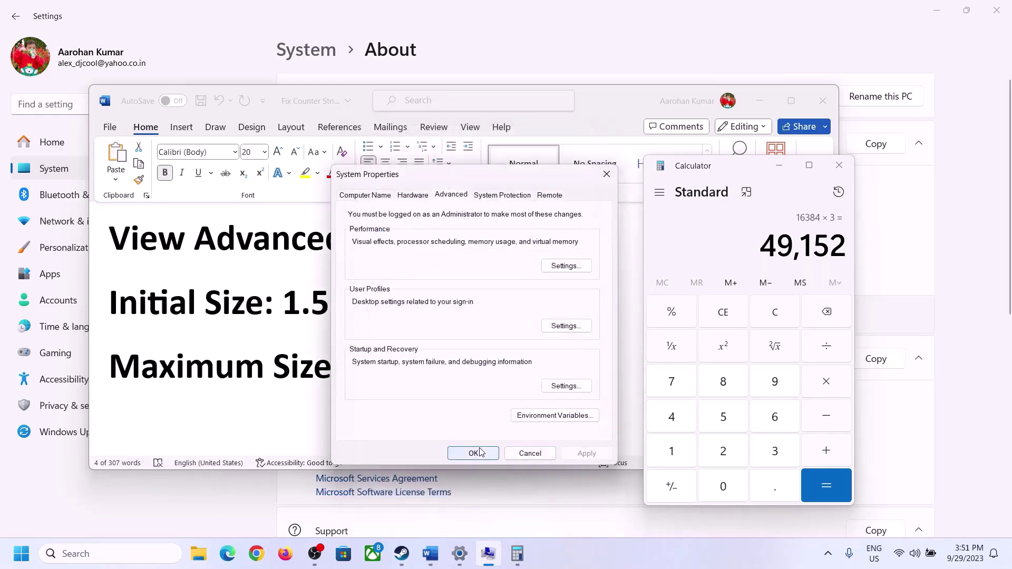
click(481, 452)
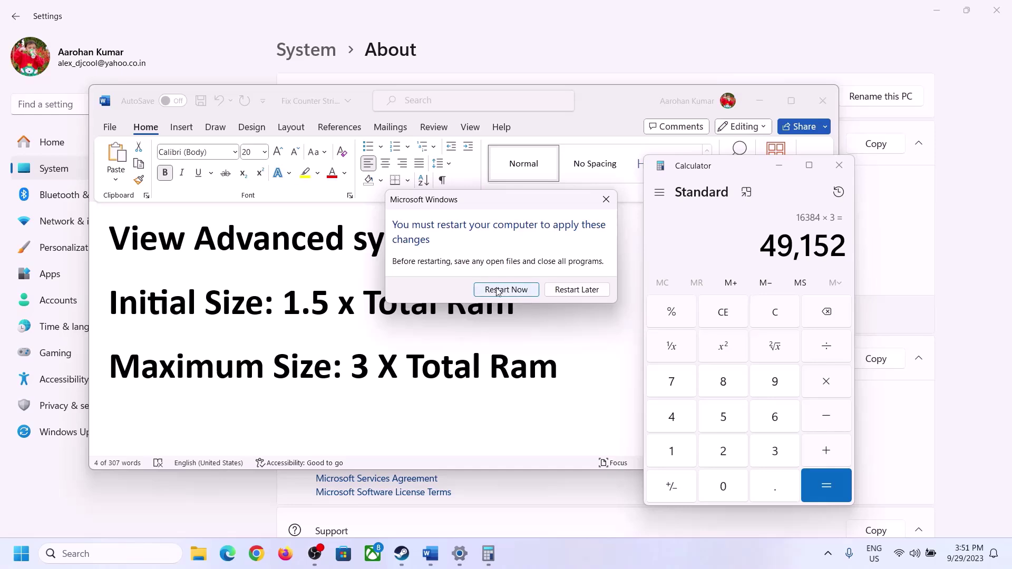
click(606, 200)
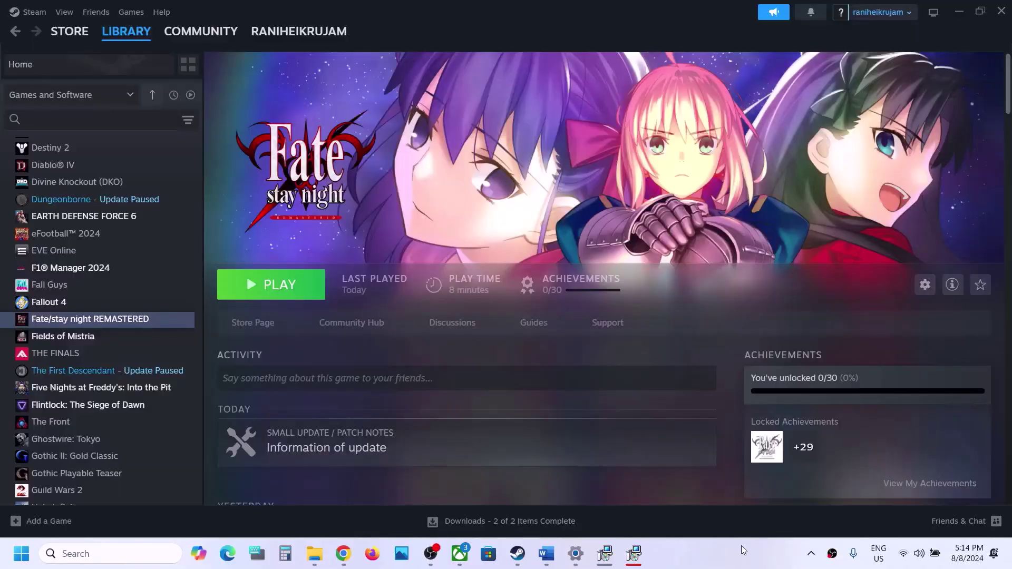
In step 11 of the Word notes, highlight the advice on unplugging external devices, disconnecting additional controllers and "Disable Overlay"
click(546, 553)
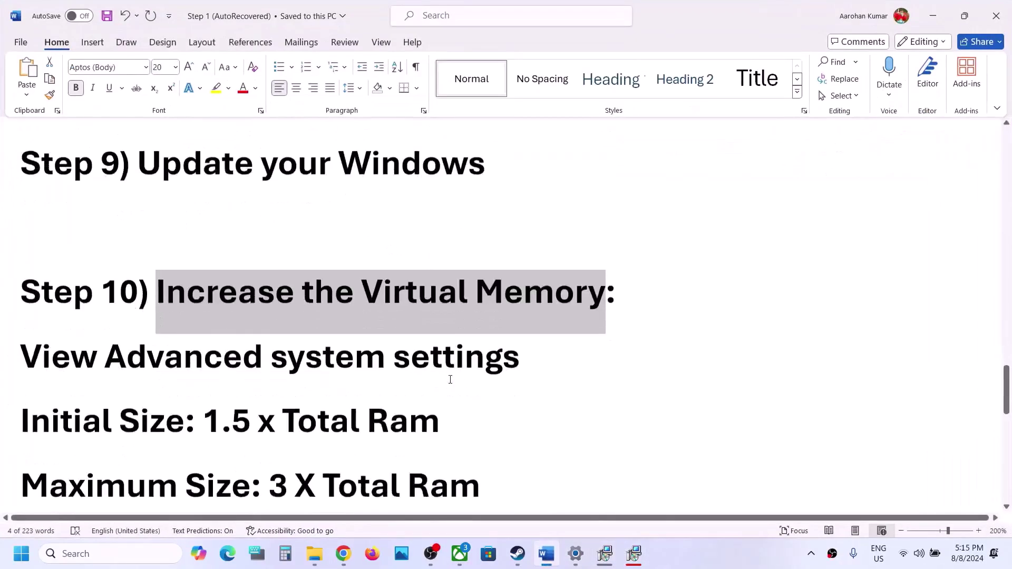
scroll(185, 372, down, 5)
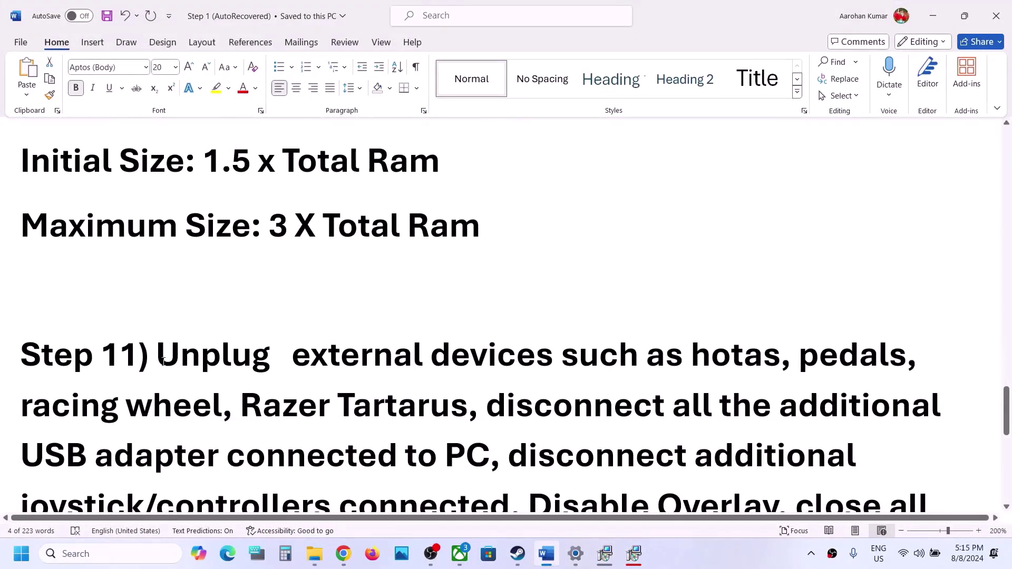
drag(163, 361, 489, 456)
scroll(484, 451, down, 4)
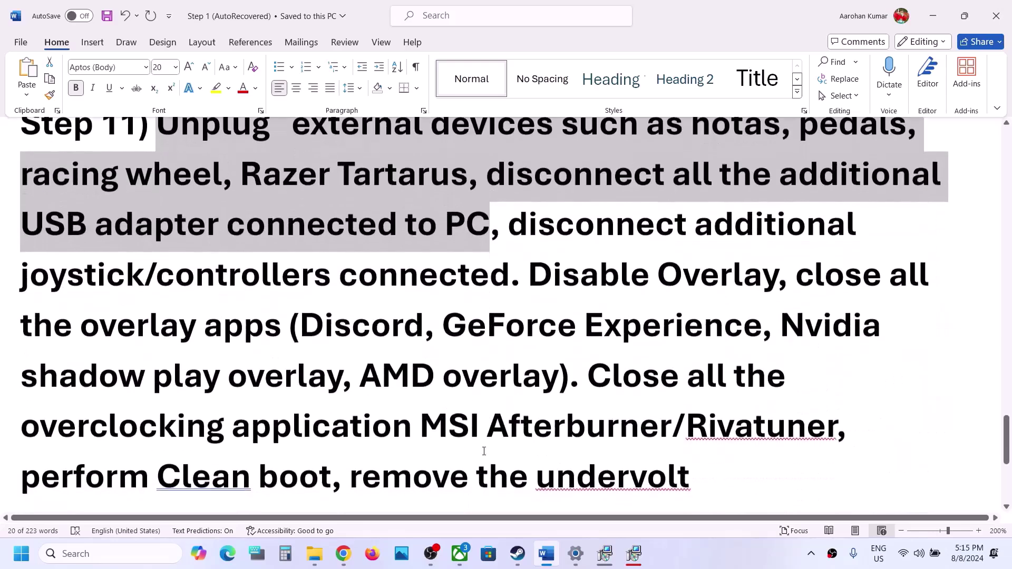
scroll(484, 451, up, 2)
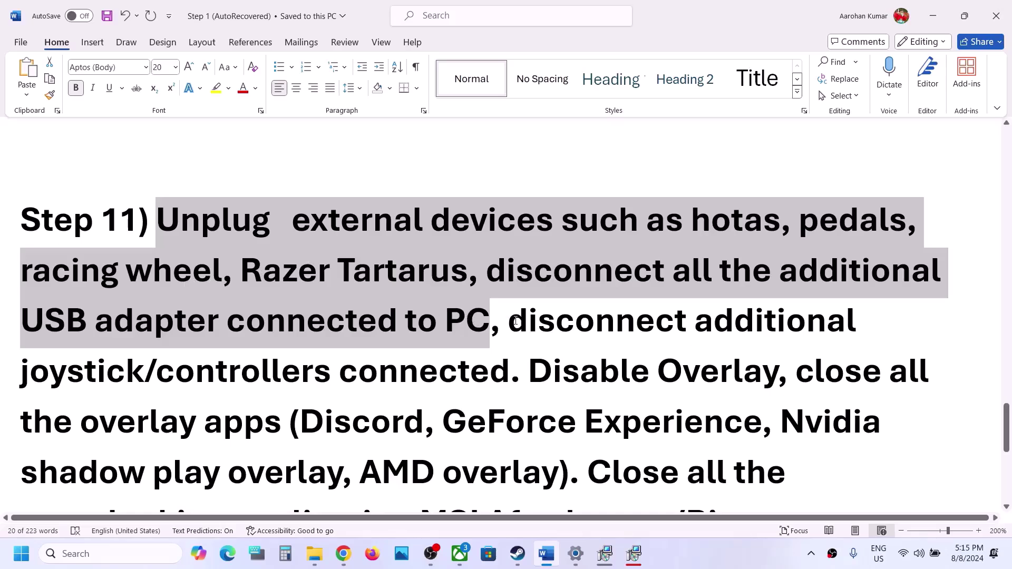
drag(516, 321, 509, 369)
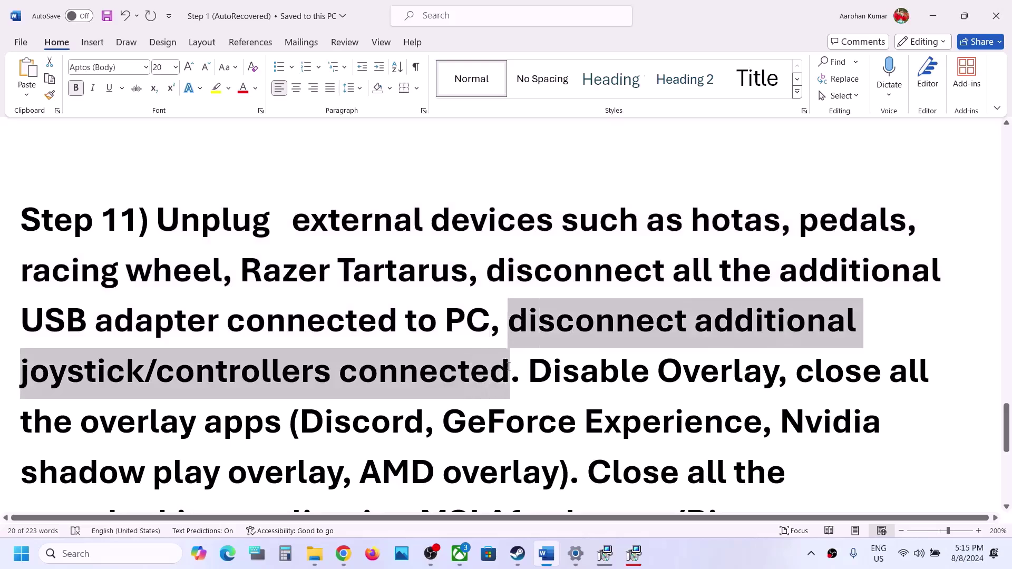
scroll(509, 367, down, 1)
scroll(509, 366, down, 1)
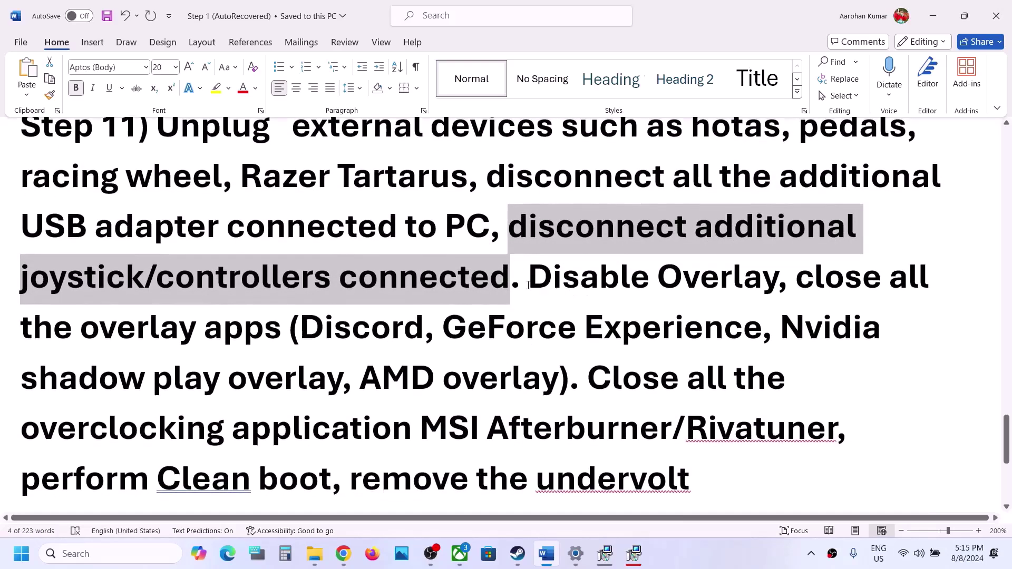
drag(529, 286, 779, 285)
In Steam, disable the in-game Steam Overlay in the properties of Fate/stay night REMASTERED and close them
click(518, 553)
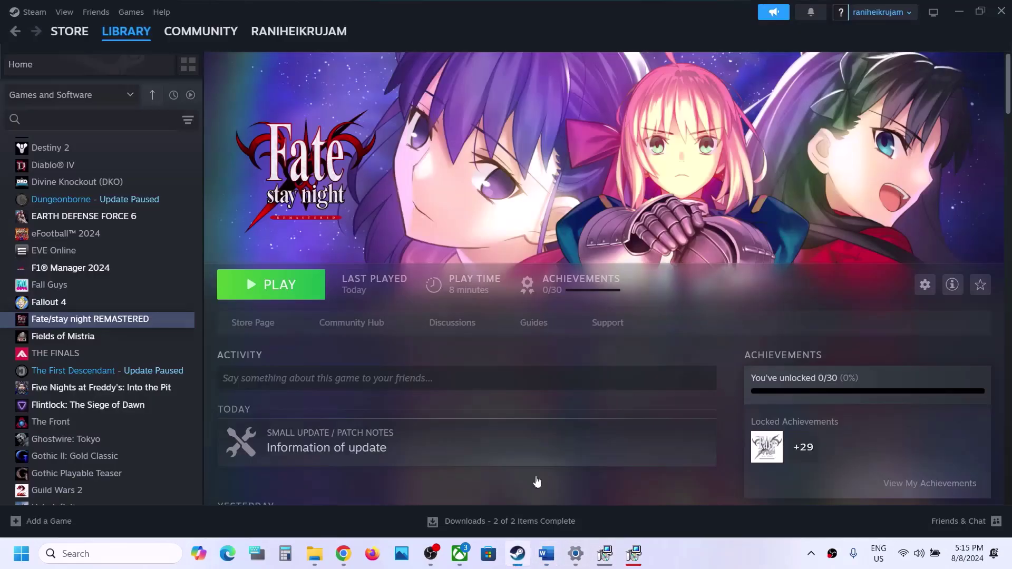
right_click(109, 323)
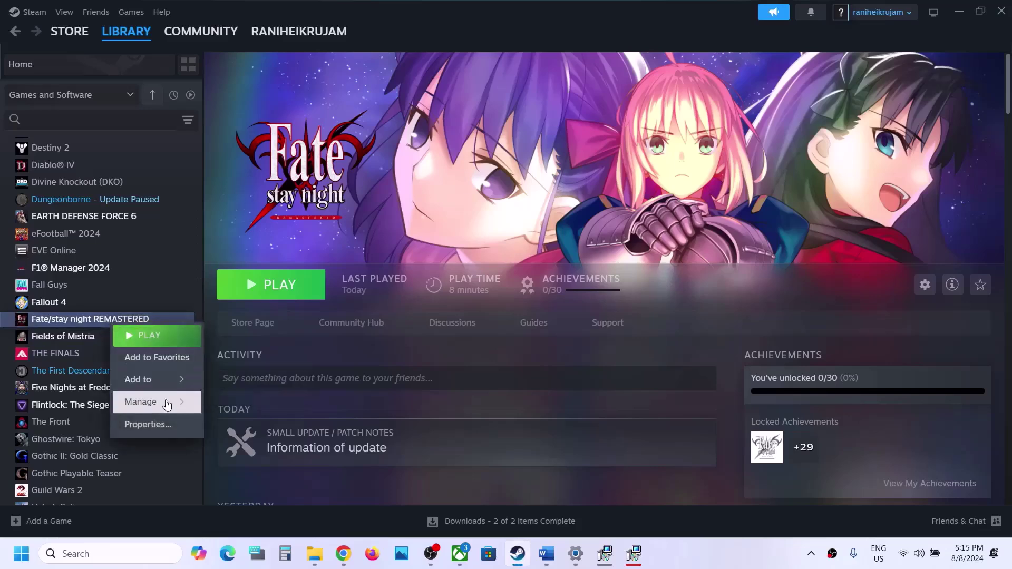
click(155, 423)
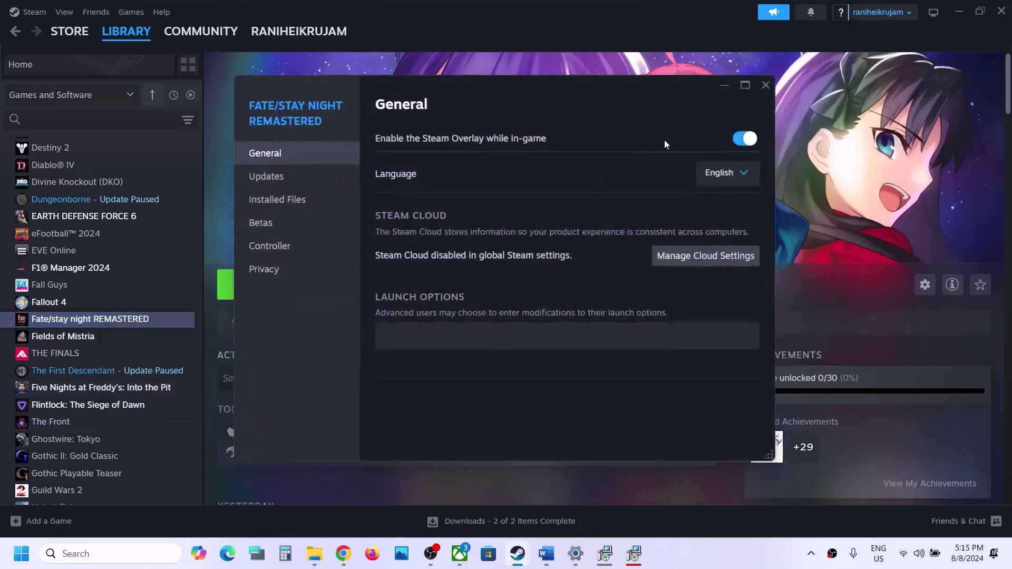
click(749, 135)
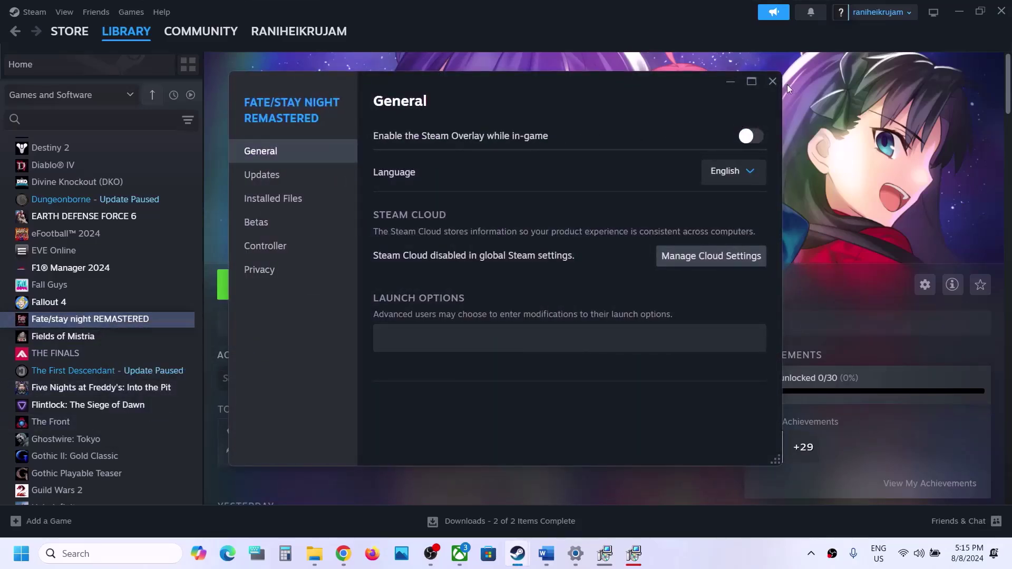
click(772, 81)
Return to the Word notes and highlight the overlay apps to close, such as GeForce Experience, clearing the selection when done
click(546, 554)
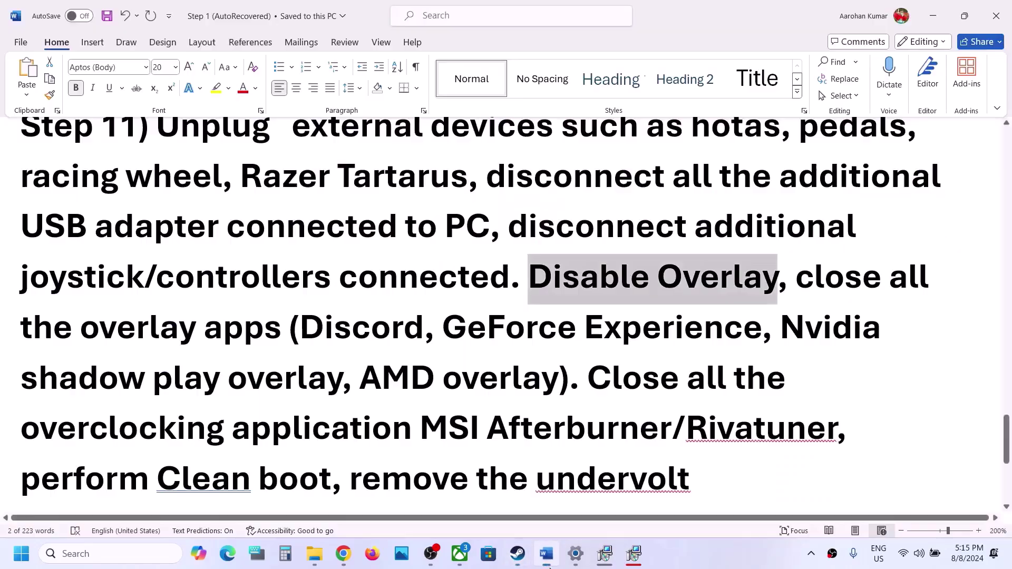
drag(302, 331, 715, 325)
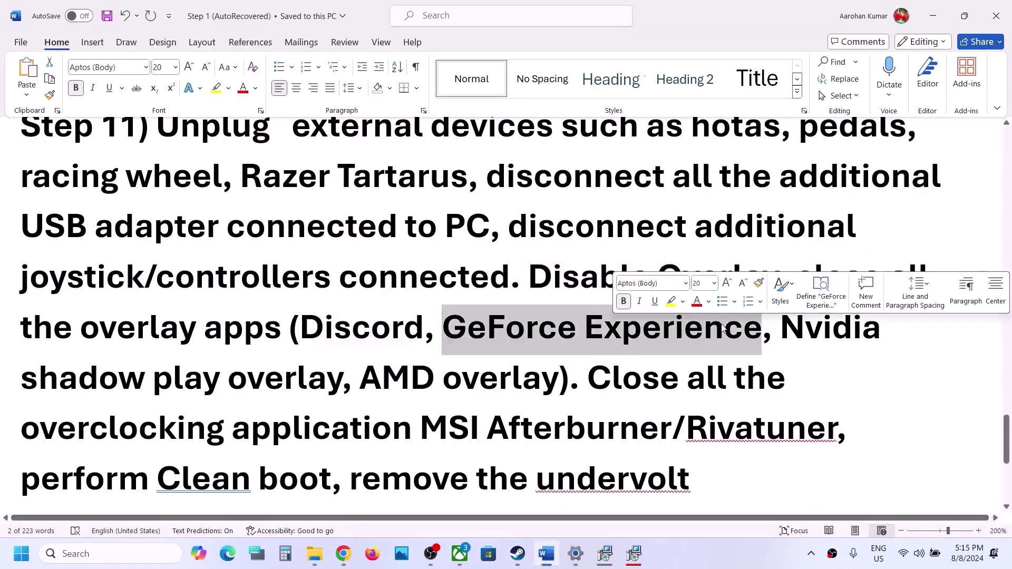
click(655, 227)
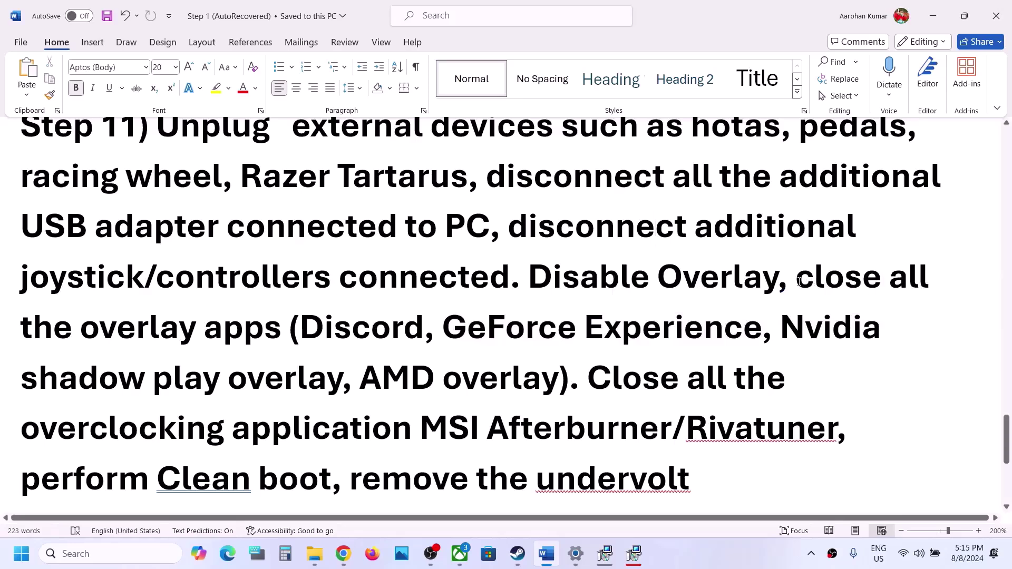
In step 11 of the notes, highlight the advice on closing overlay apps and overclocking applications such as MSI Afterburner, and performing a clean boot
drag(797, 279, 293, 319)
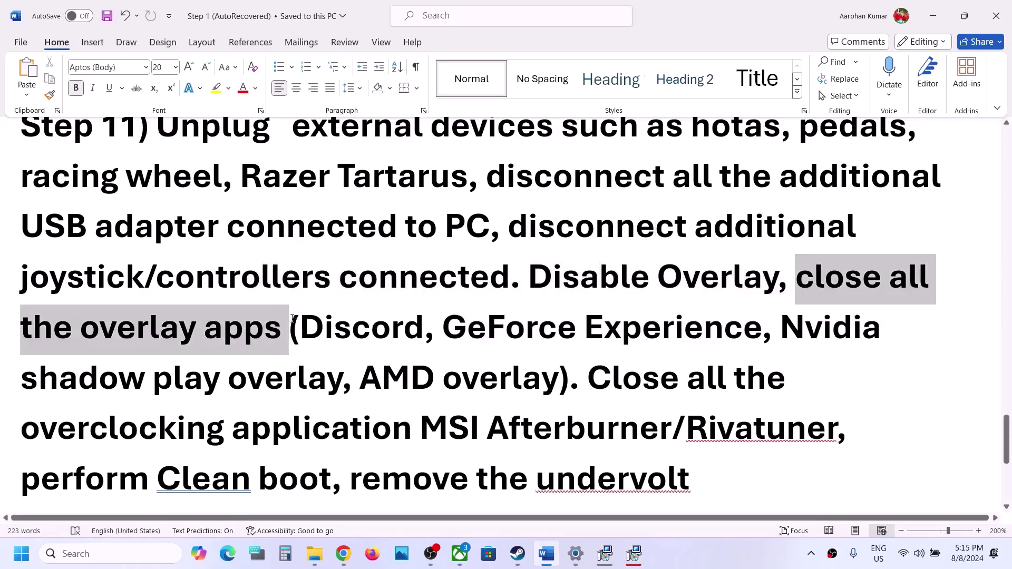
drag(591, 382, 614, 446)
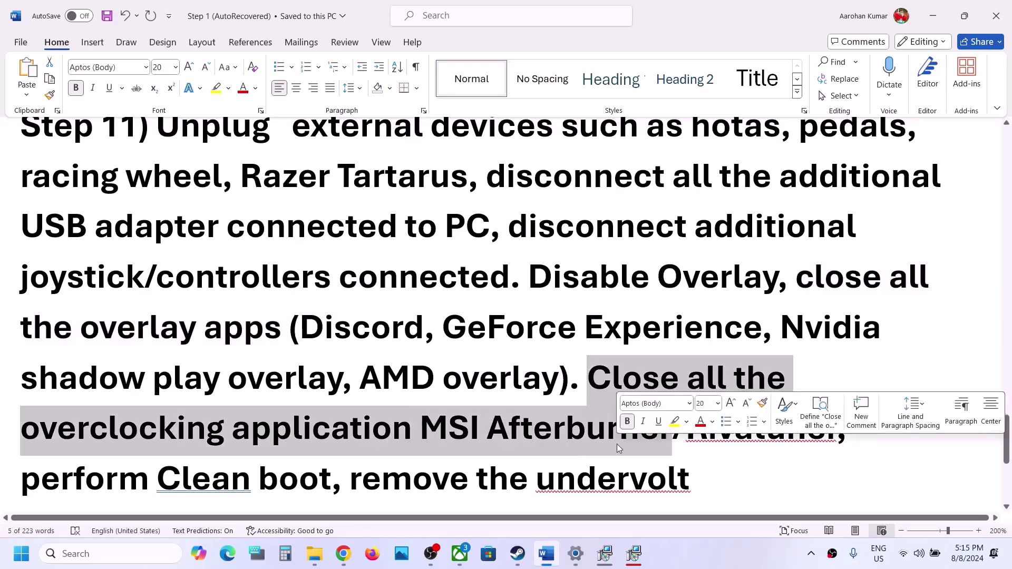
scroll(617, 444, down, 1)
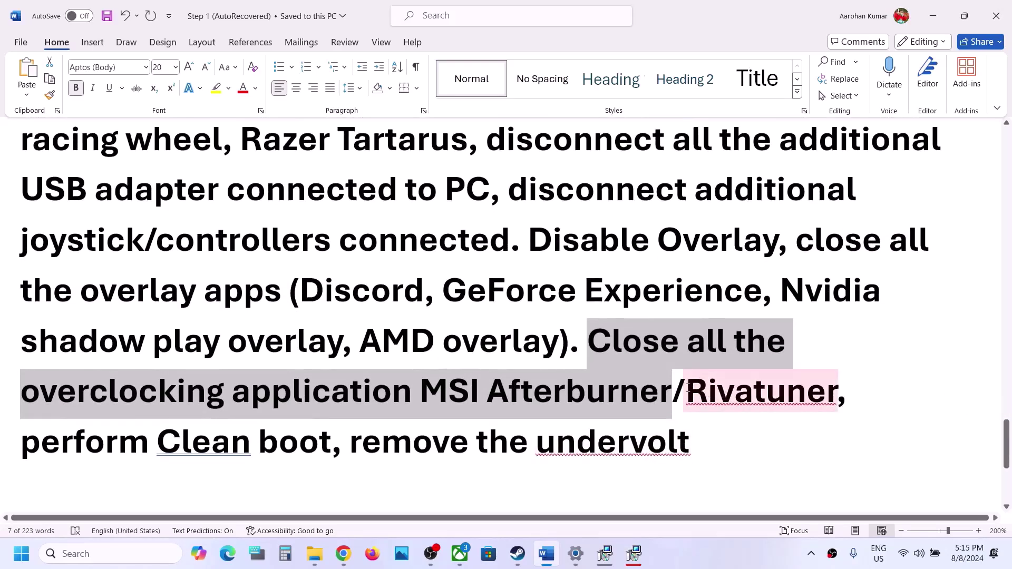
click(688, 390)
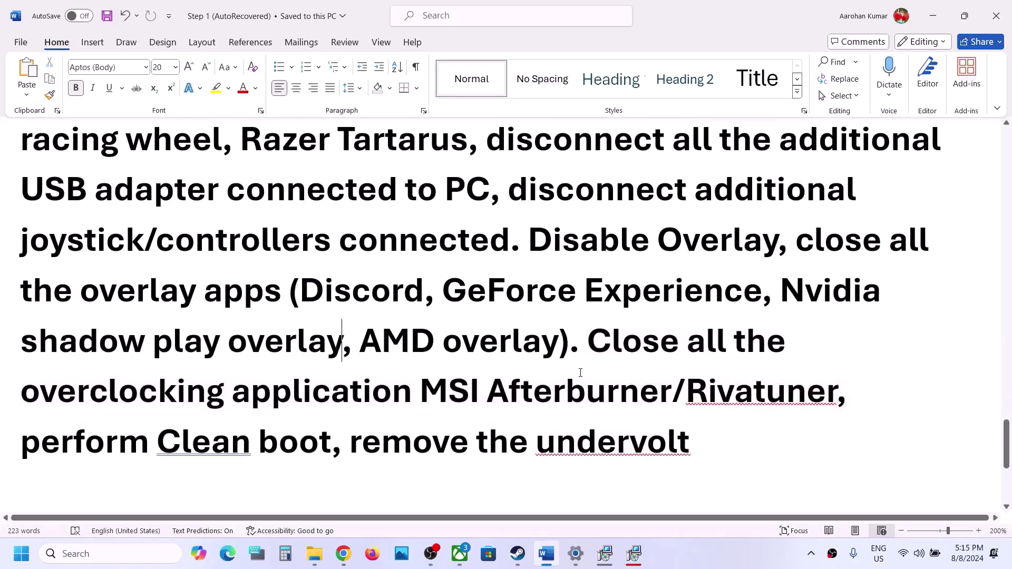
drag(579, 343, 579, 356)
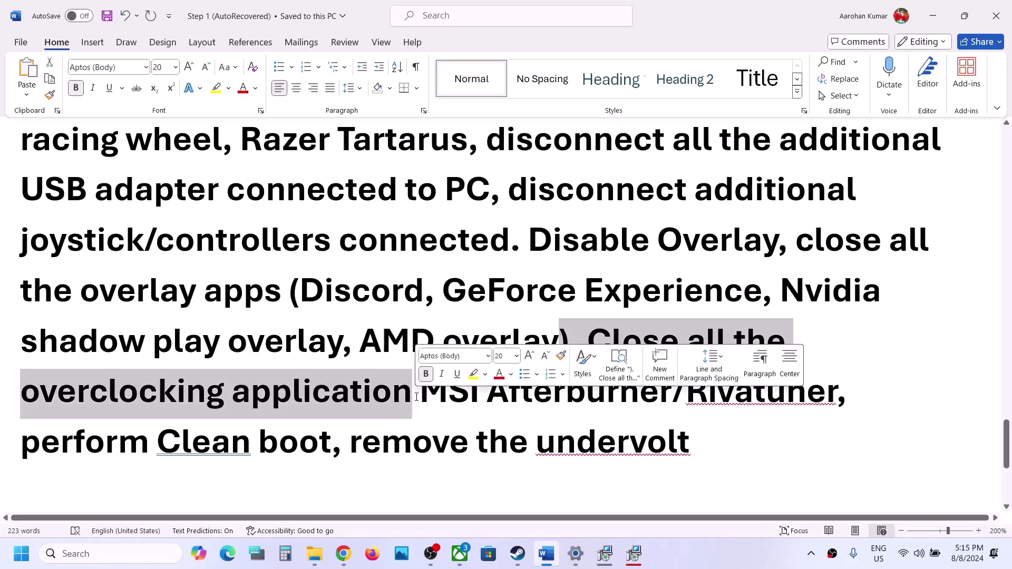
drag(111, 443, 302, 434)
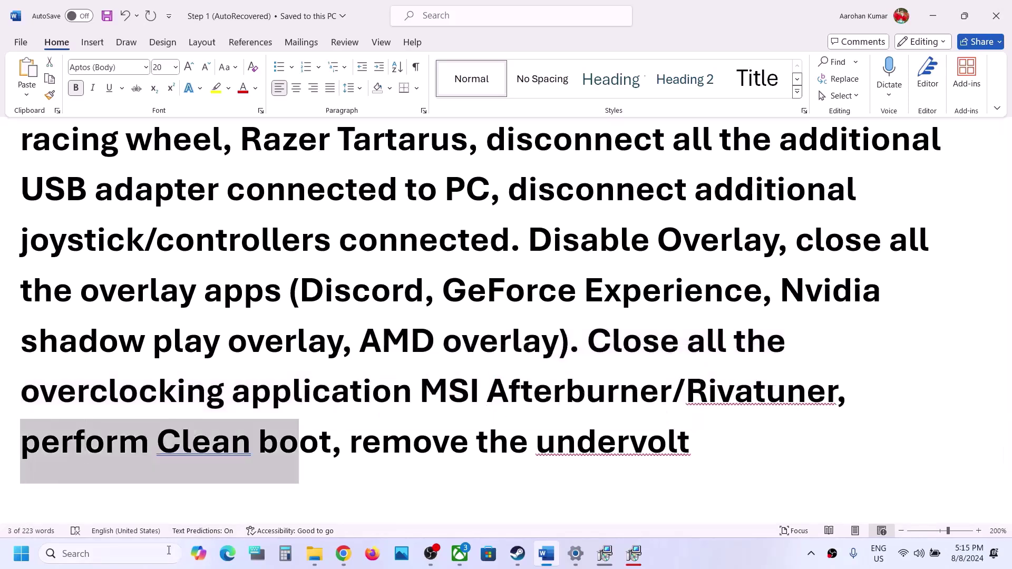
Search Windows for System Configuration and open it
click(106, 553)
text(system)
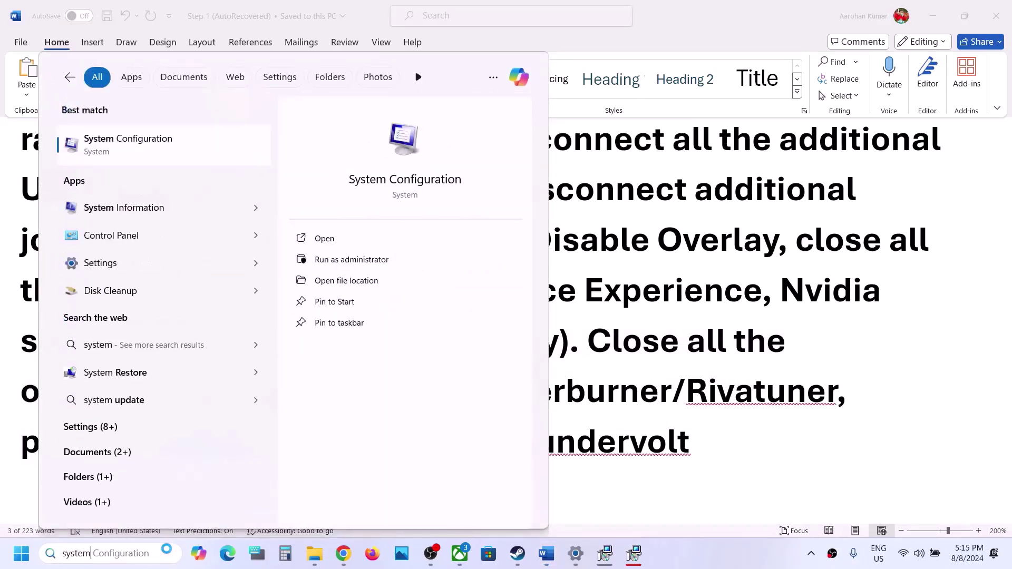
key(Right)
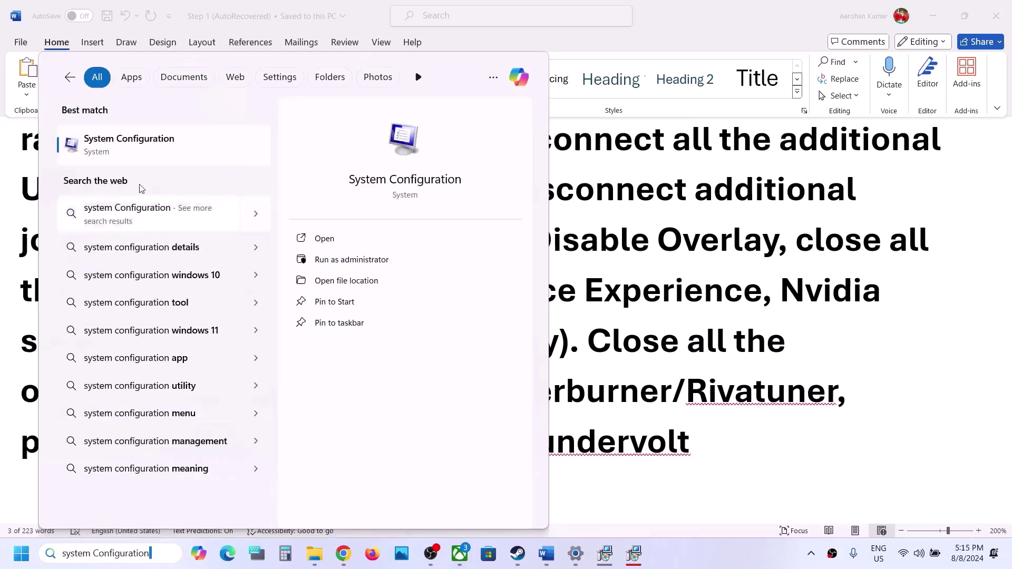
click(123, 143)
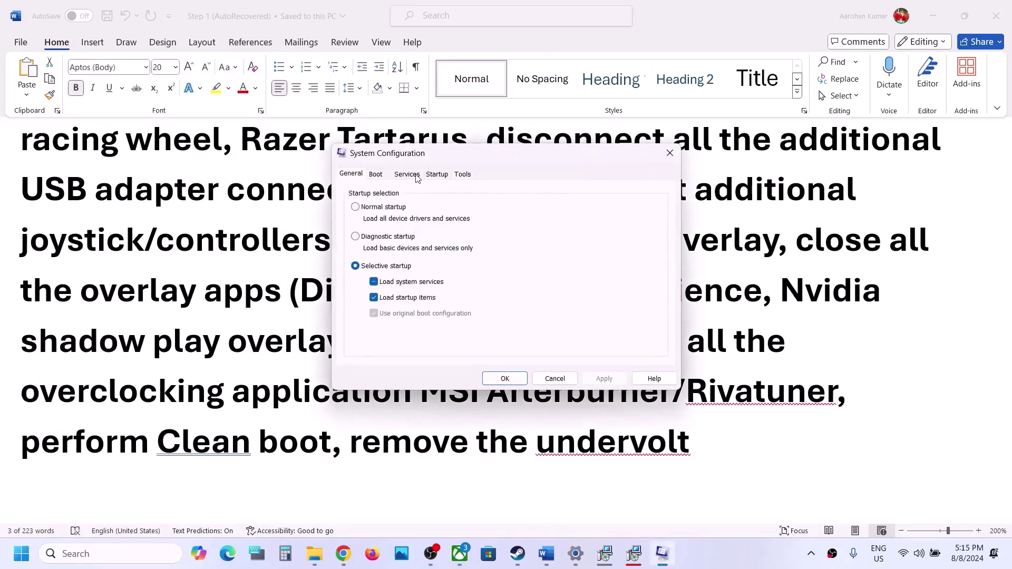
In the System Configuration services list, hide all Microsoft services, and accept the dialog
click(416, 177)
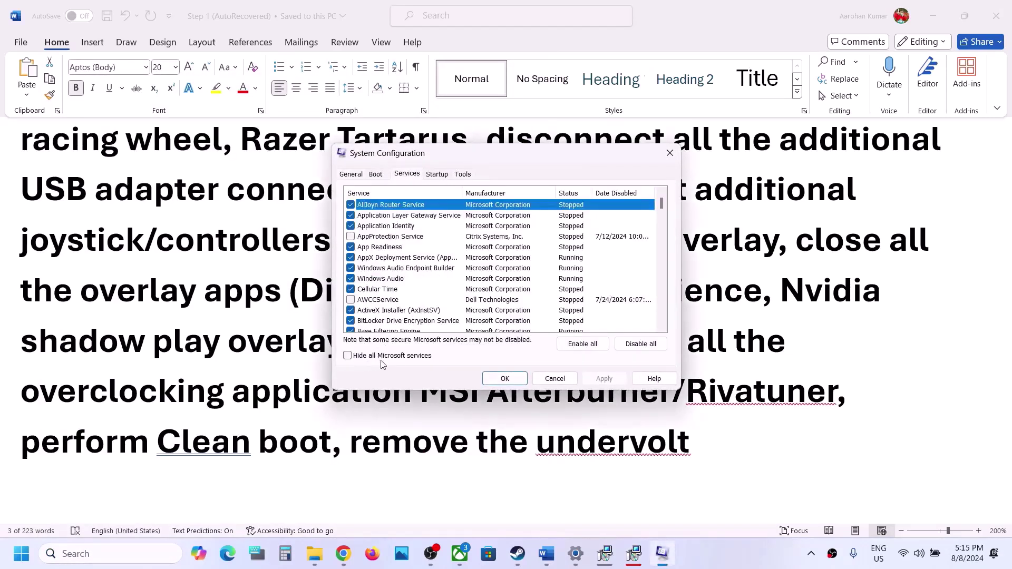
click(348, 356)
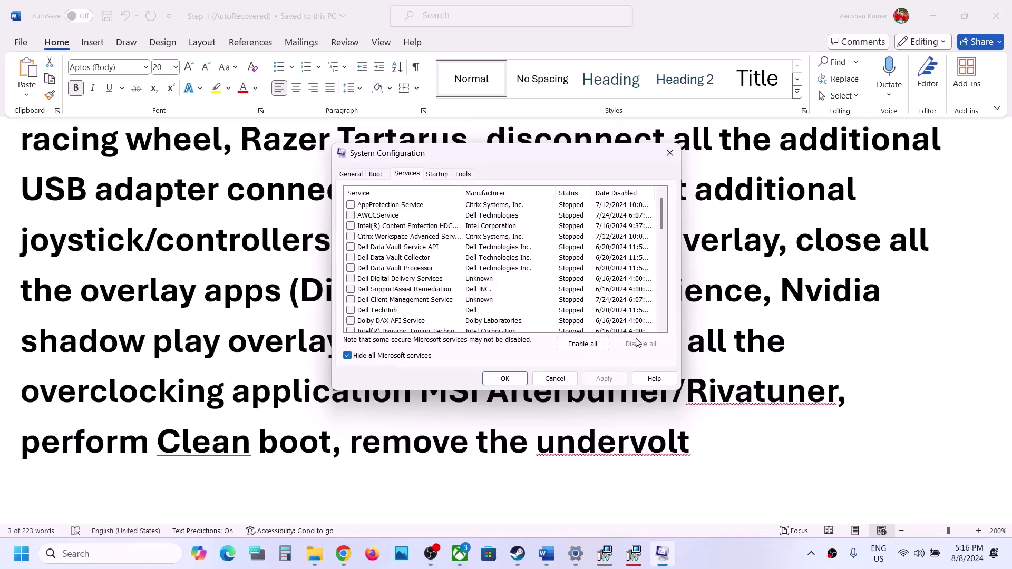
click(505, 378)
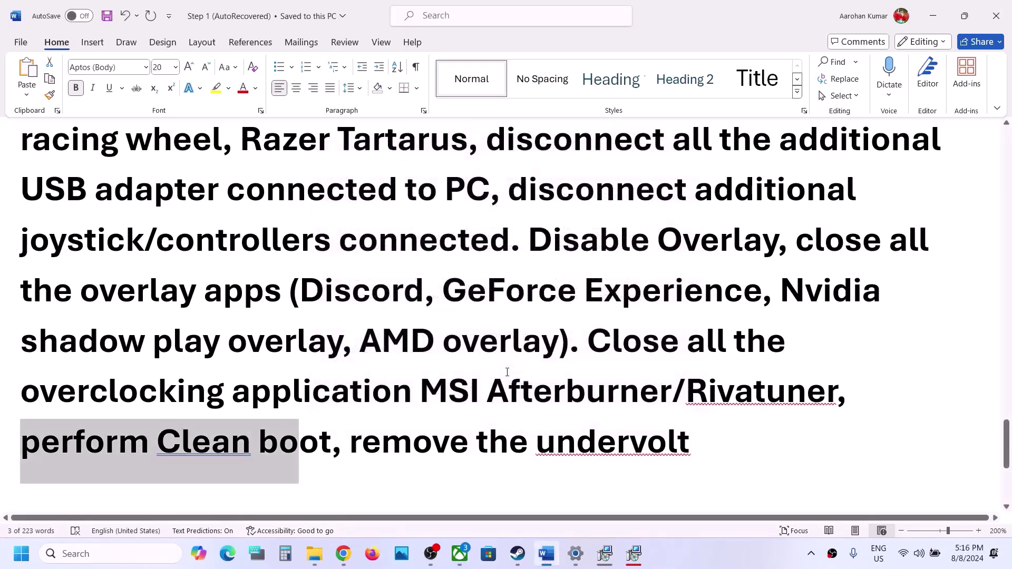